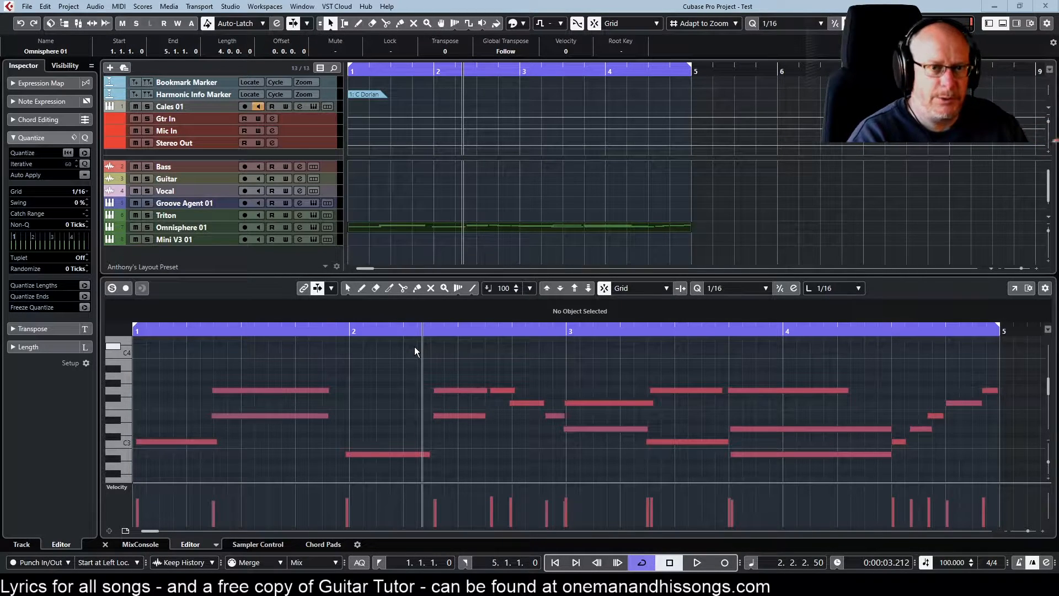
Step: Play back the Omnisphere 01 part from bar 1 to hear its original timing, and stop playback
{"action": "left_click", "coordinate": [395, 375]}
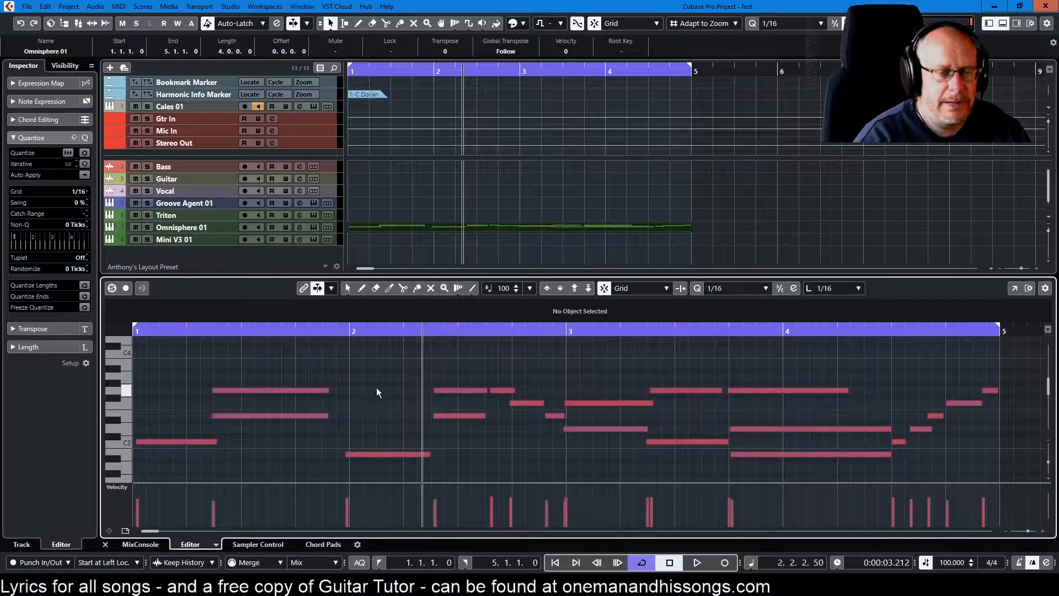
{"action": "key", "text": "space"}
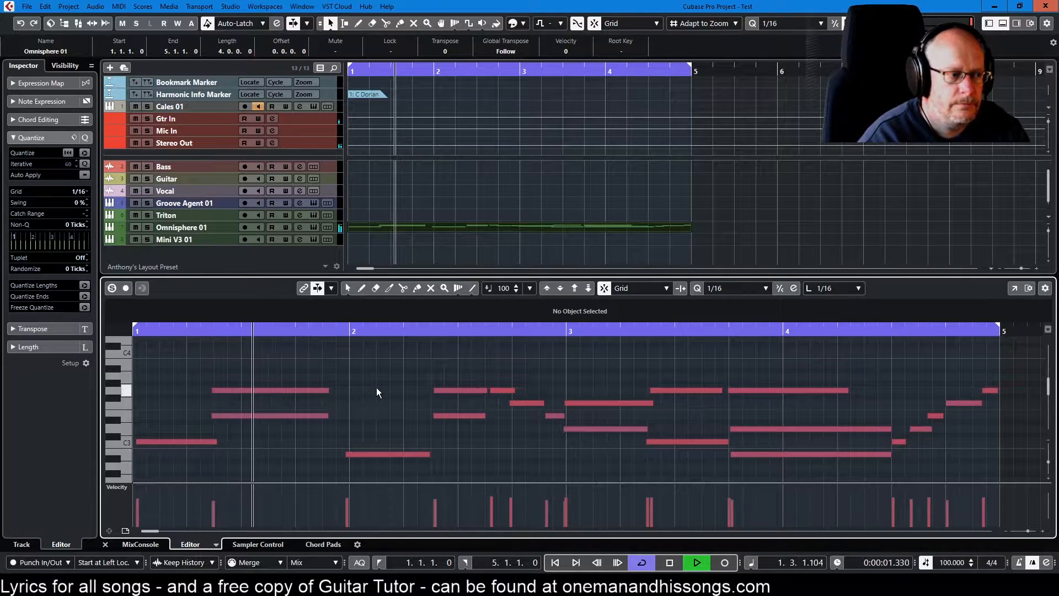
{"action": "left_click", "coordinate": [670, 563]}
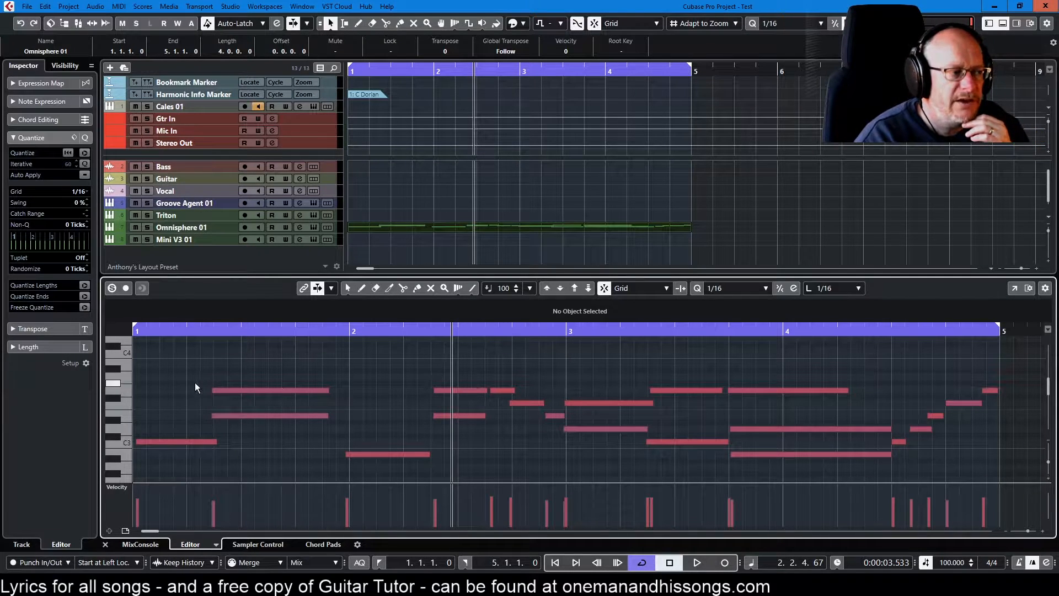
Step: Try quantizing the opening notes, from bar 1 through the first note at bar 2, to the 1/16 grid
{"action": "left_click_drag", "start_coordinate": [169, 367], "coordinate": [386, 468]}
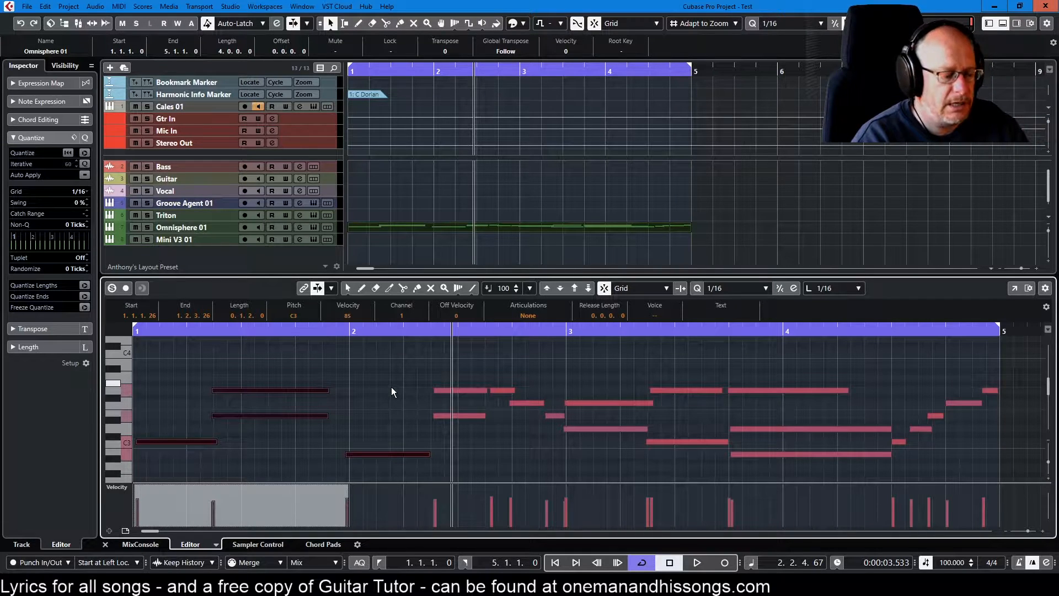
{"action": "key", "text": "q"}
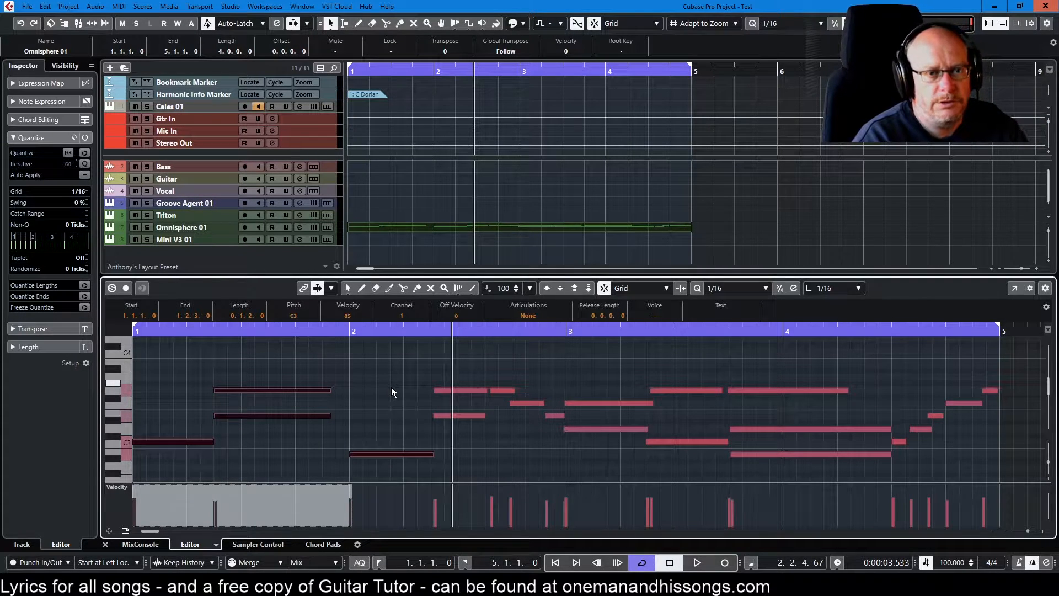
{"action": "key", "text": "ctrl+z"}
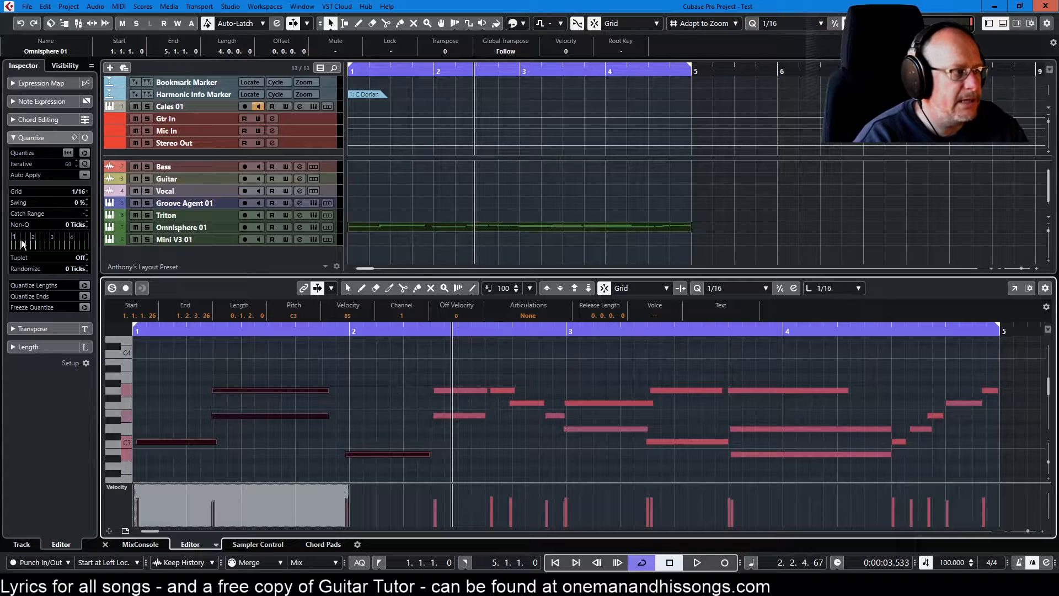
{"action": "left_click", "coordinate": [84, 152]}
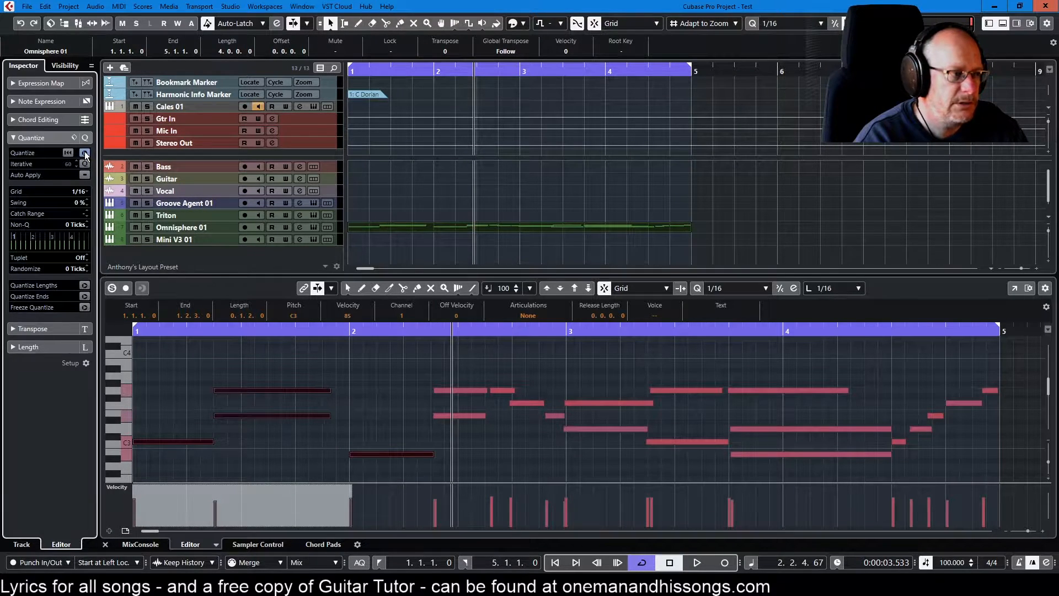
{"action": "key", "text": "ctrl+z"}
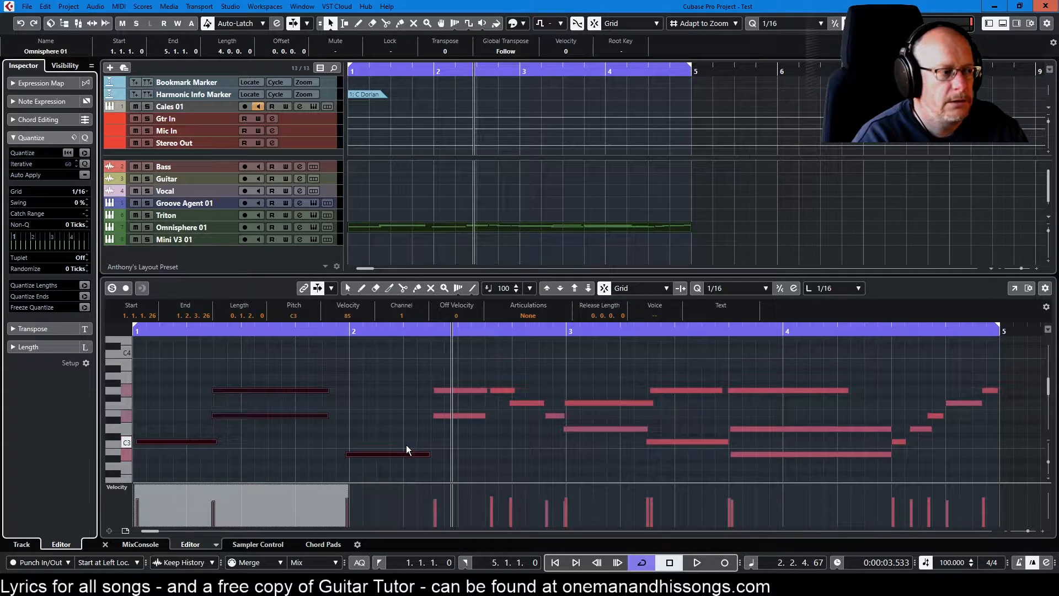
{"action": "left_click", "coordinate": [375, 403]}
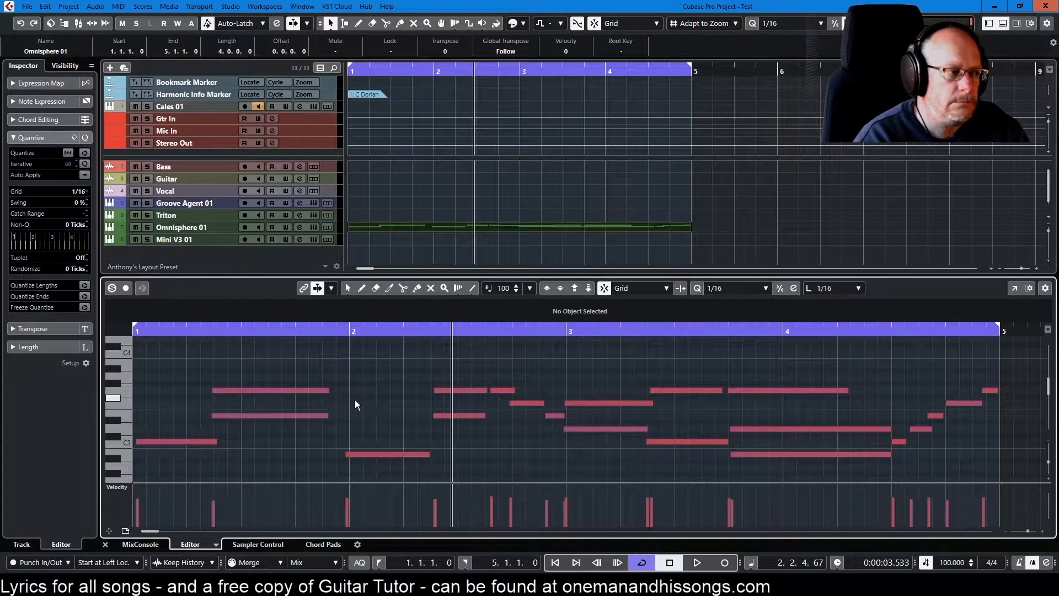
Step: Audition the opening notes quantized to 1/16, and undo the quantize
{"action": "left_click_drag", "start_coordinate": [184, 368], "coordinate": [384, 465]}
{"action": "key", "text": "q"}
{"action": "key", "text": "space"}
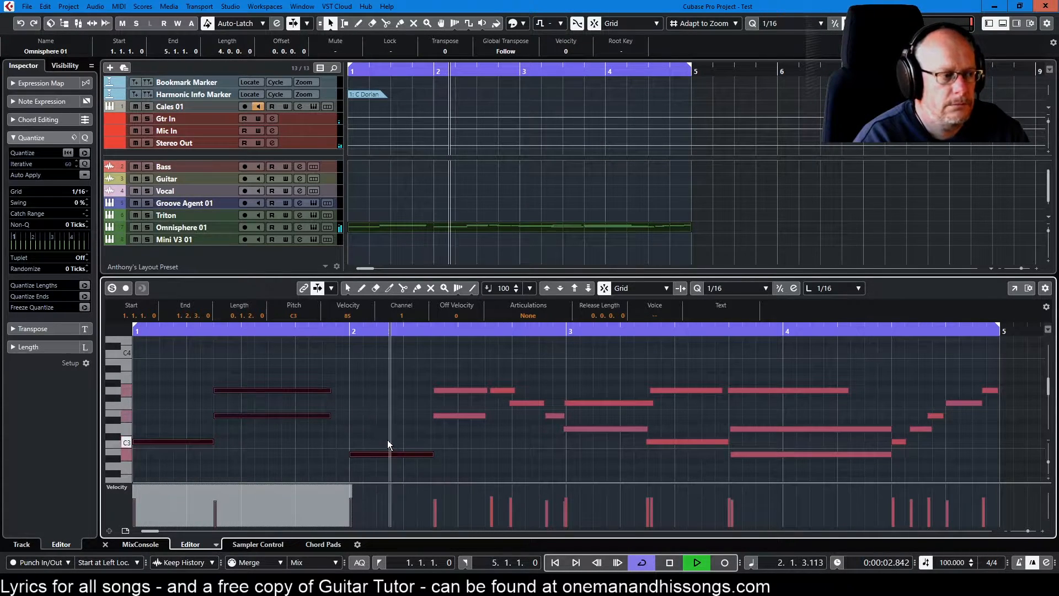
{"action": "key", "text": "space"}
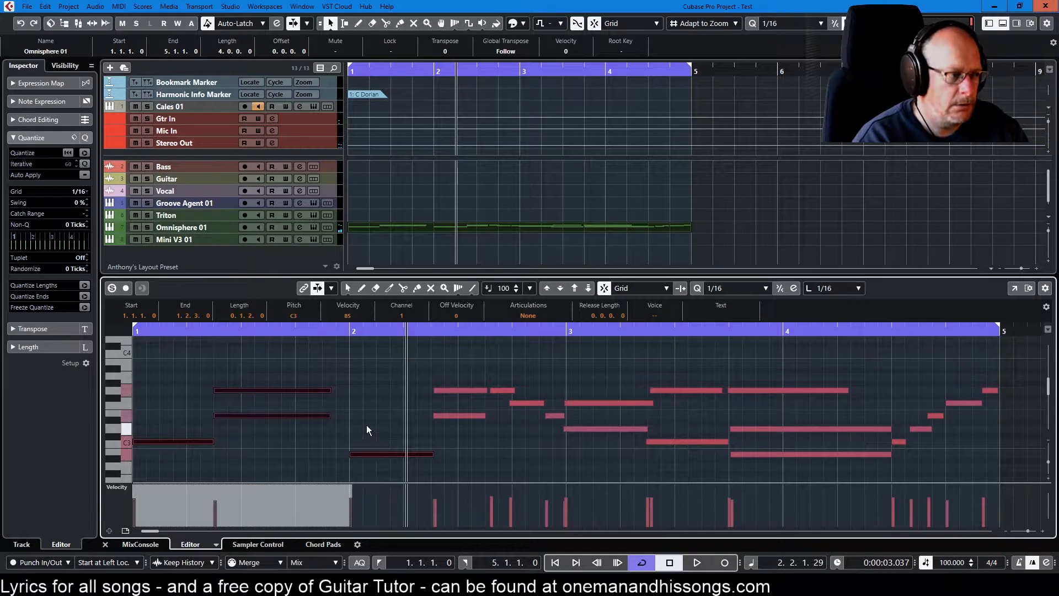
{"action": "left_click", "coordinate": [370, 398]}
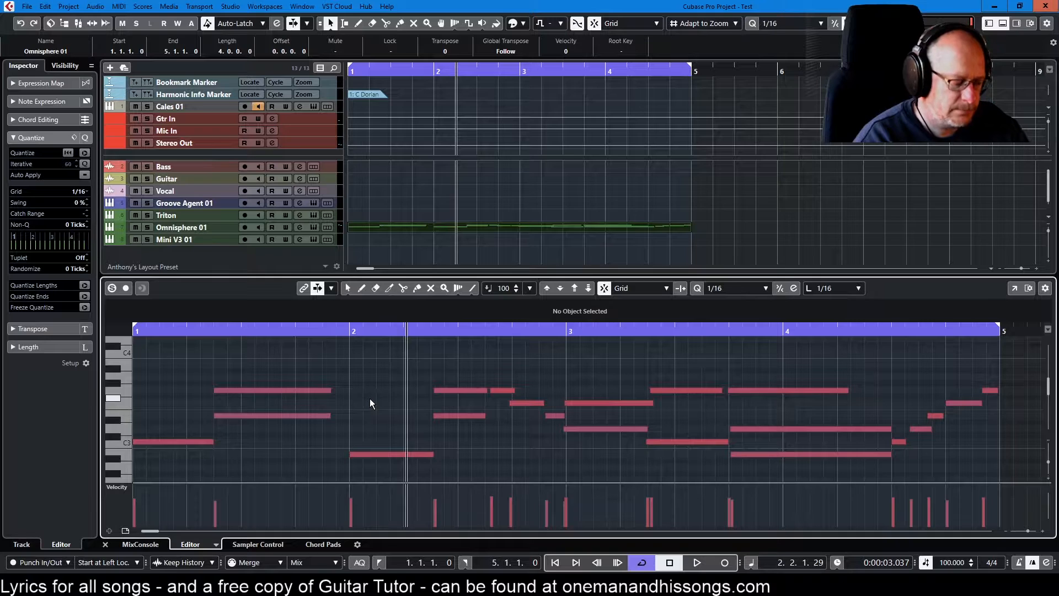
{"action": "key", "text": "ctrl+z"}
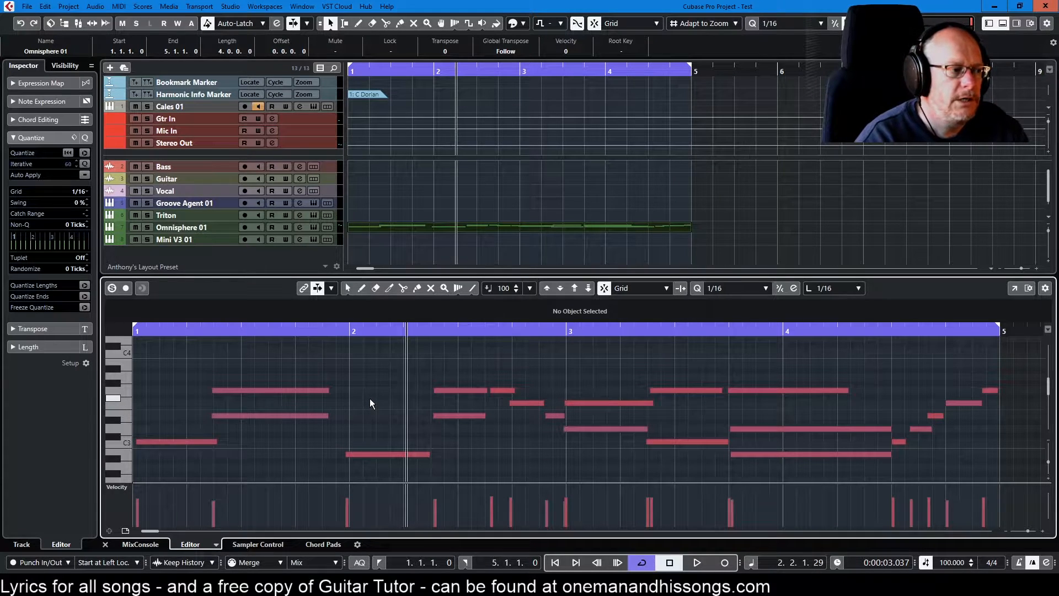
Step: Move the low B2 note near bar 2 onto the grid so it starts exactly at 2.1.1.0
{"action": "left_click", "coordinate": [605, 288]}
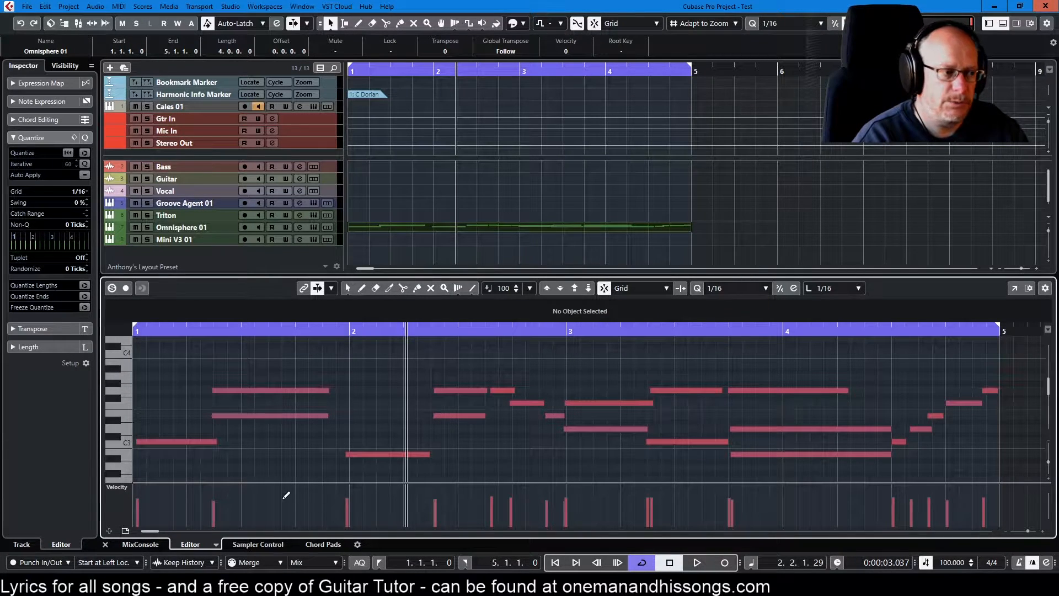
{"action": "left_click", "coordinate": [390, 454]}
{"action": "mouse_move", "coordinate": [392, 453]}
{"action": "left_mouse_down"}
{"action": "mouse_move", "coordinate": [492, 451]}
{"action": "mouse_move", "coordinate": [395, 455]}
{"action": "left_mouse_up"}
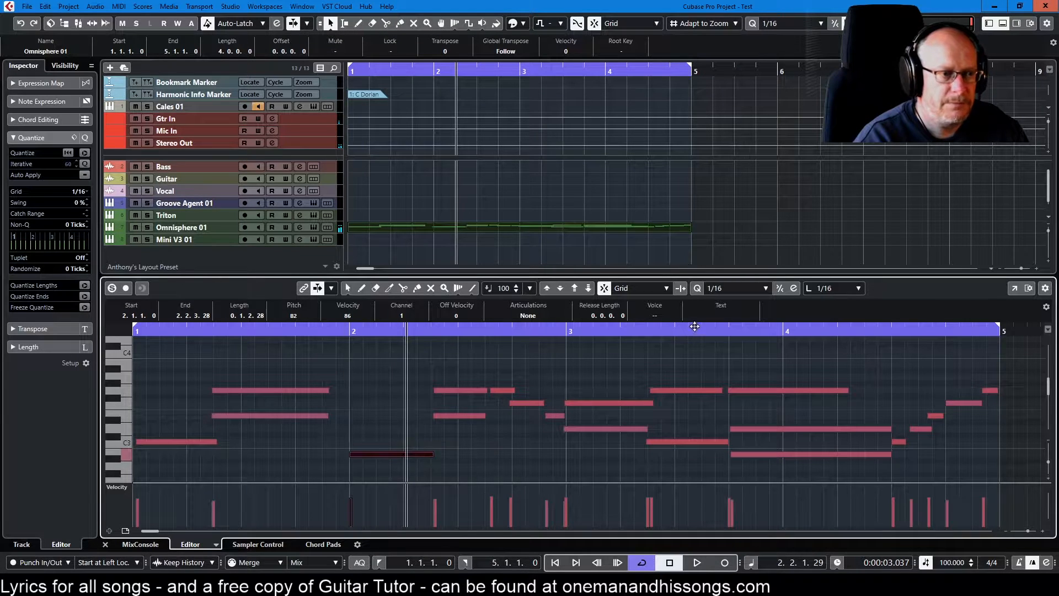
Step: Try moving the B2 note with a 1/8 quantize grid, and set the quantize preset back to 1/16
{"action": "left_click", "coordinate": [768, 289]}
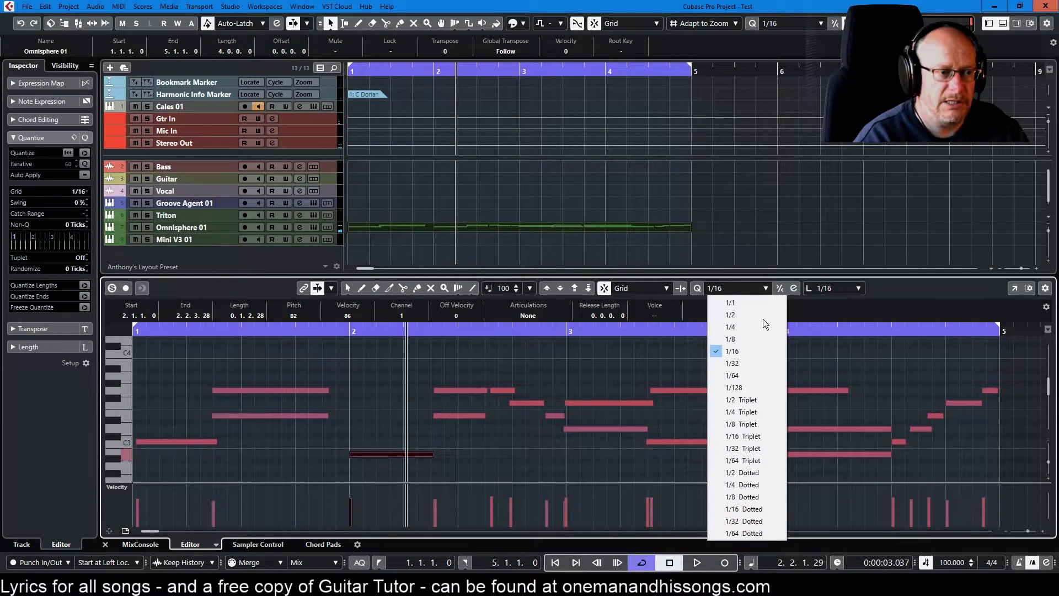
{"action": "left_click", "coordinate": [736, 338]}
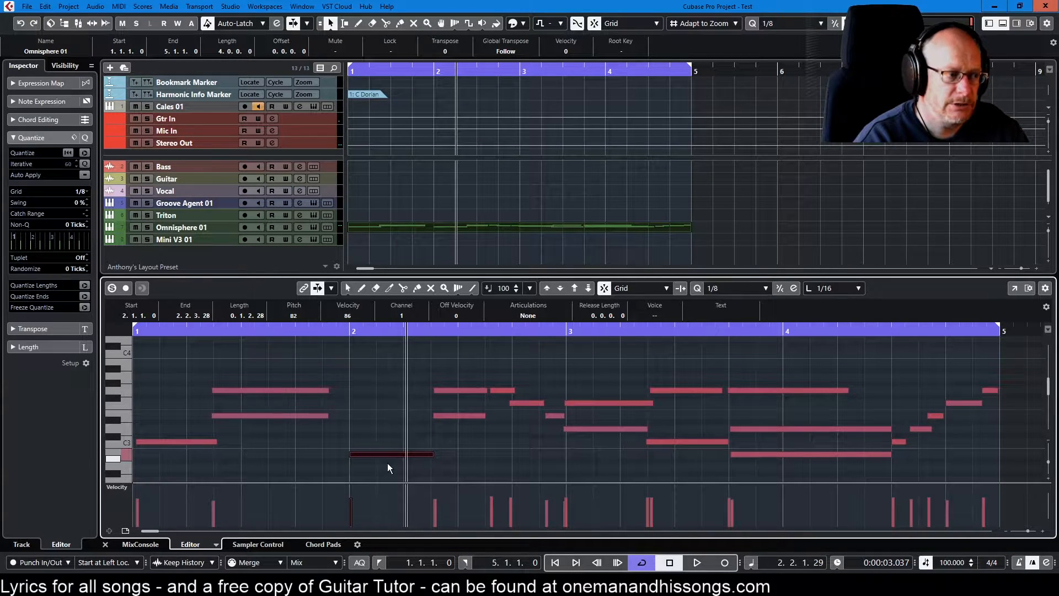
{"action": "mouse_move", "coordinate": [383, 454]}
{"action": "left_mouse_down"}
{"action": "mouse_move", "coordinate": [465, 456]}
{"action": "mouse_move", "coordinate": [388, 455]}
{"action": "left_mouse_up"}
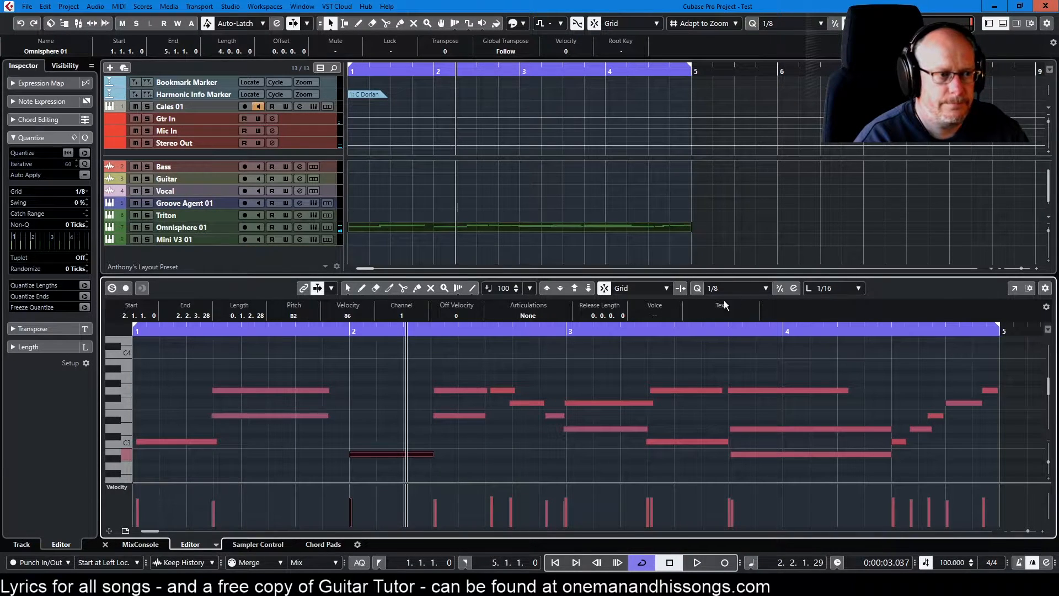
{"action": "left_click", "coordinate": [765, 289]}
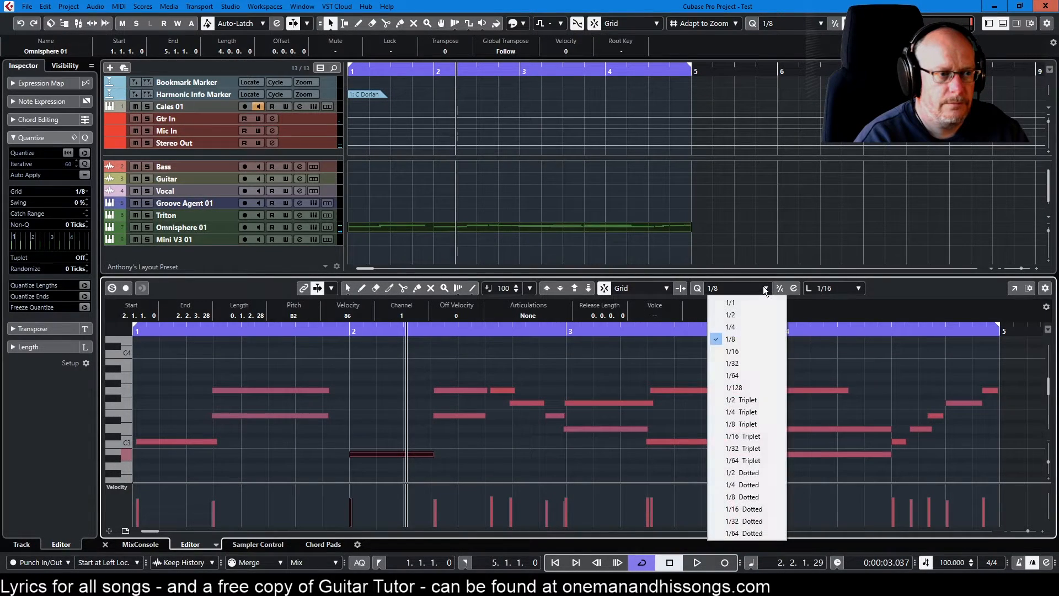
{"action": "left_click", "coordinate": [743, 351]}
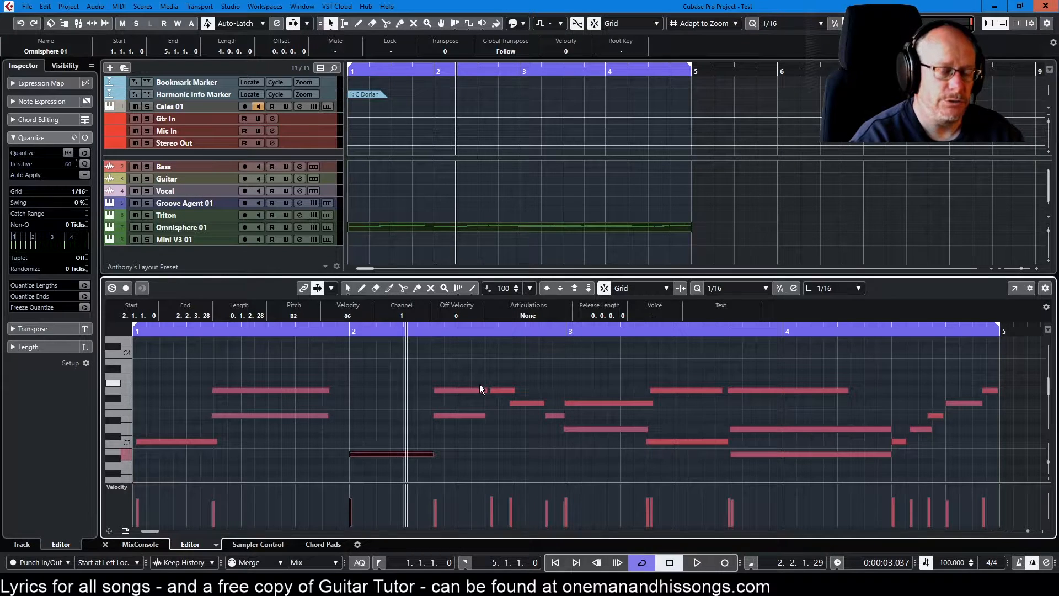
Step: Deselect all notes and play the whole part in a loop to judge its timing
{"action": "left_click", "coordinate": [485, 363]}
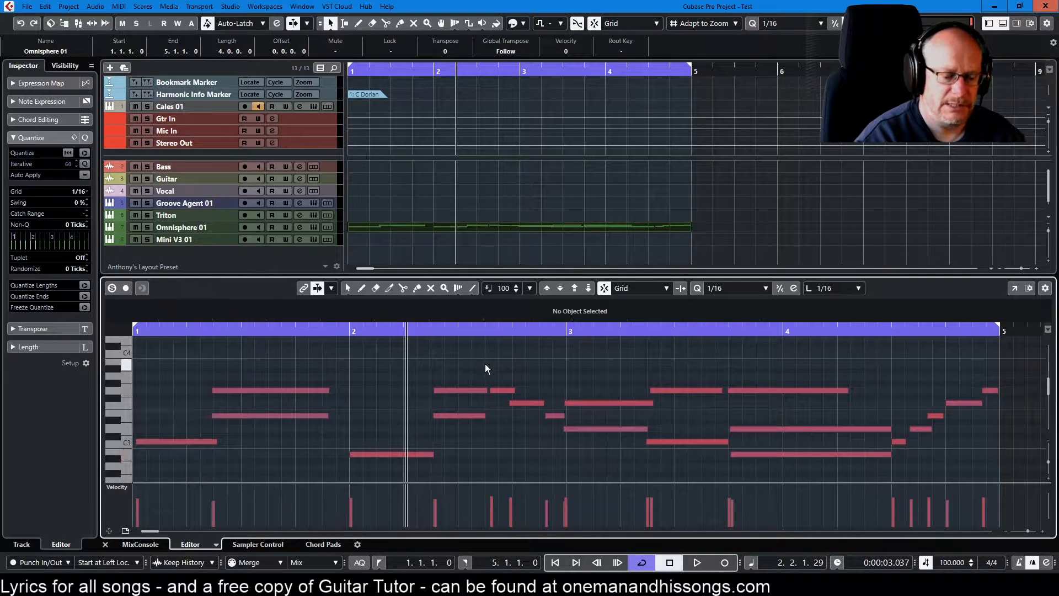
{"action": "key", "text": "space"}
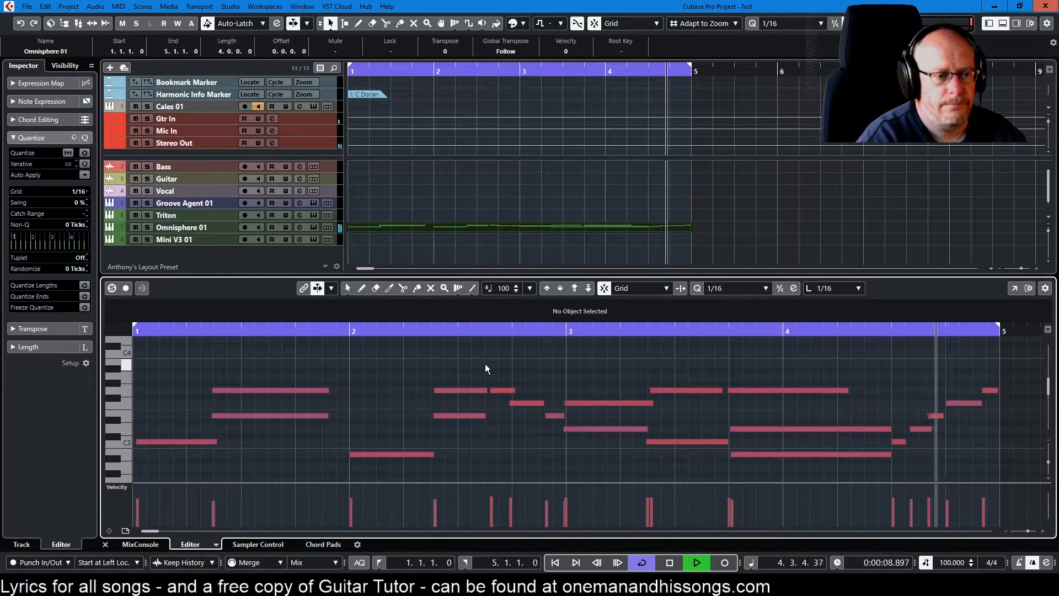
{"action": "key", "text": "space"}
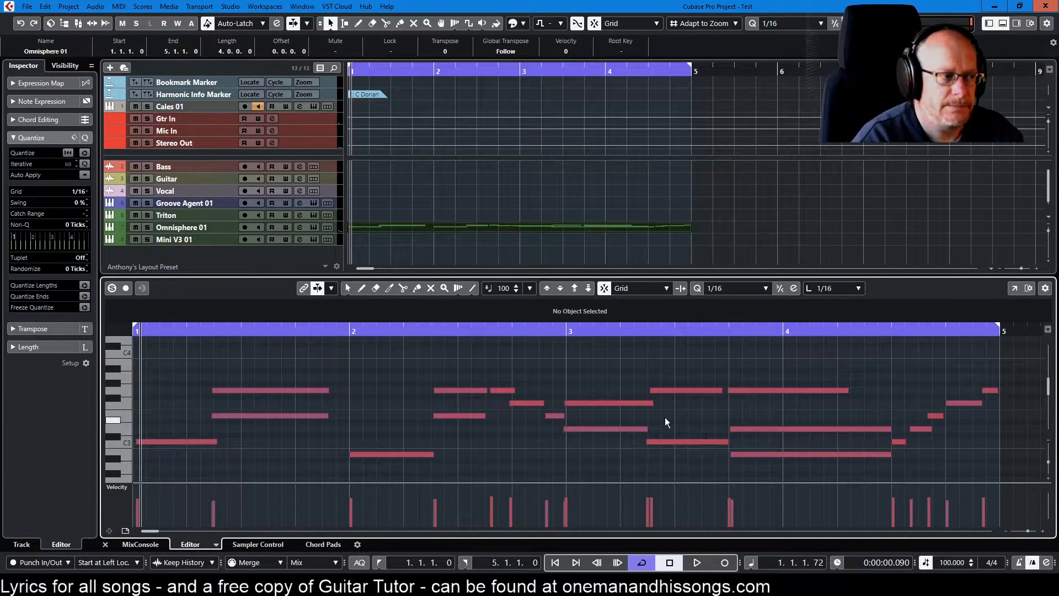
Step: Turn cycle off, audition the whole part quantized to 1/16 from the start, and undo the quantize
{"action": "key", "text": "KP_Divide"}
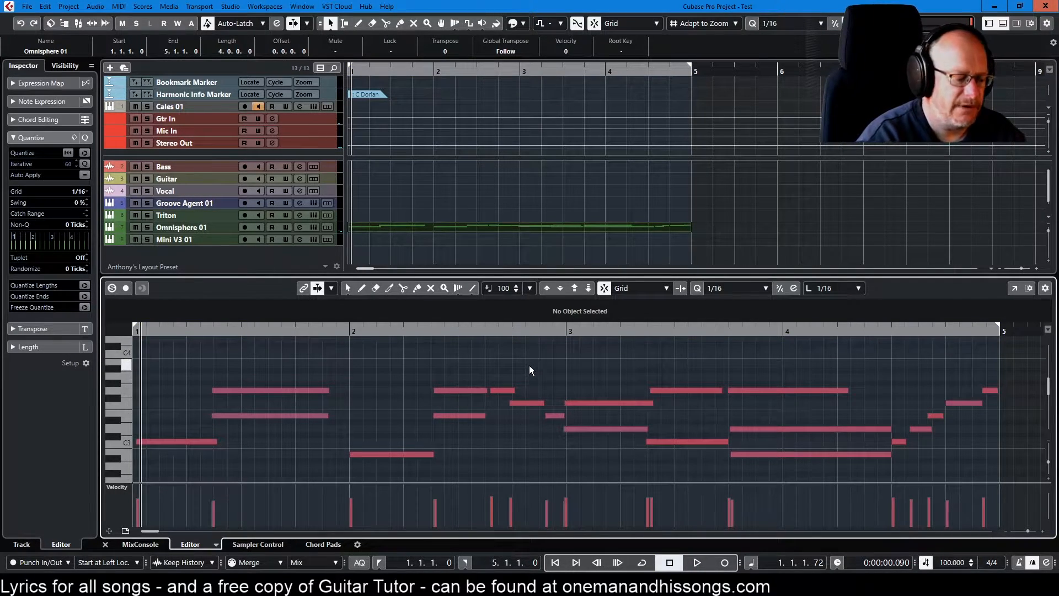
{"action": "key", "text": "q"}
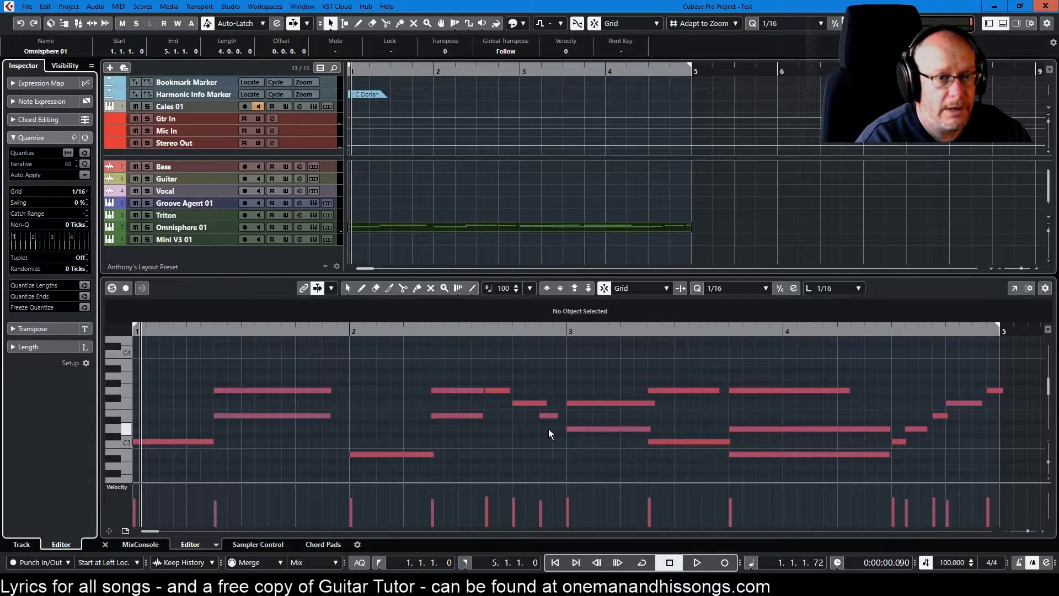
{"action": "key", "text": "KP_Decimal"}
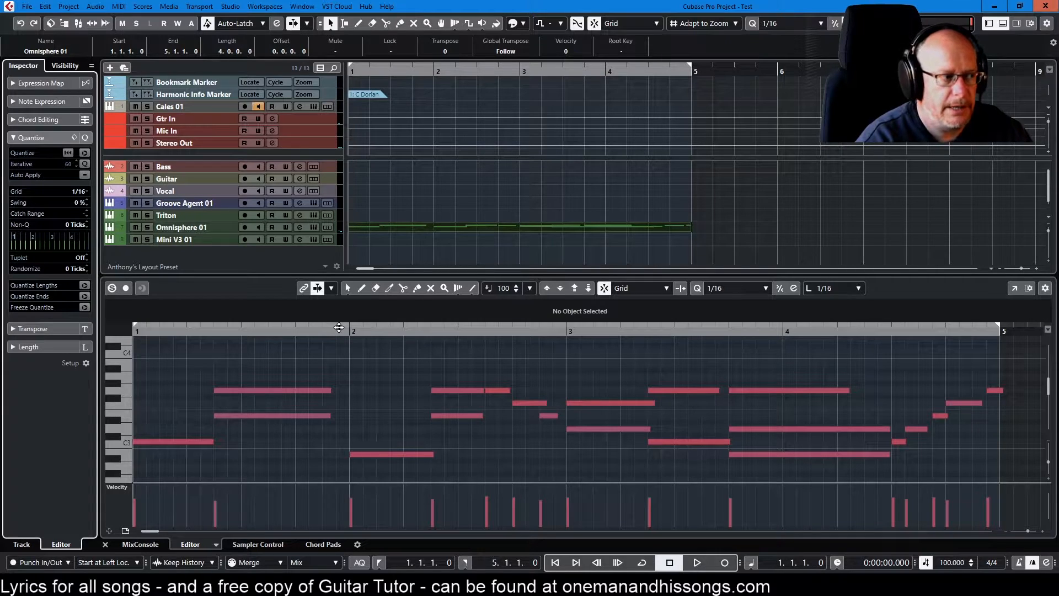
{"action": "key", "text": "space"}
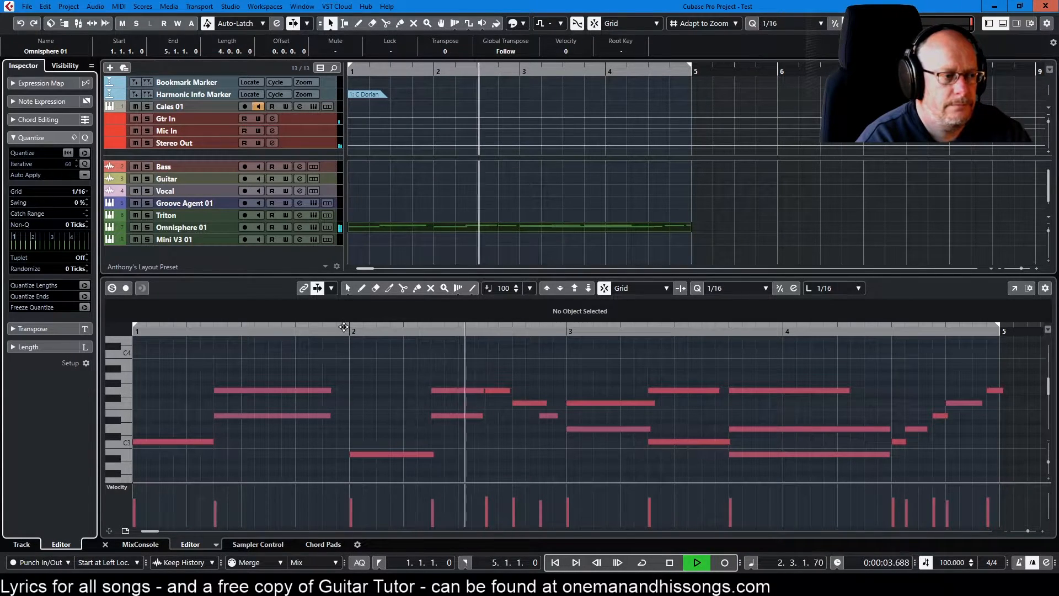
{"action": "key", "text": "space"}
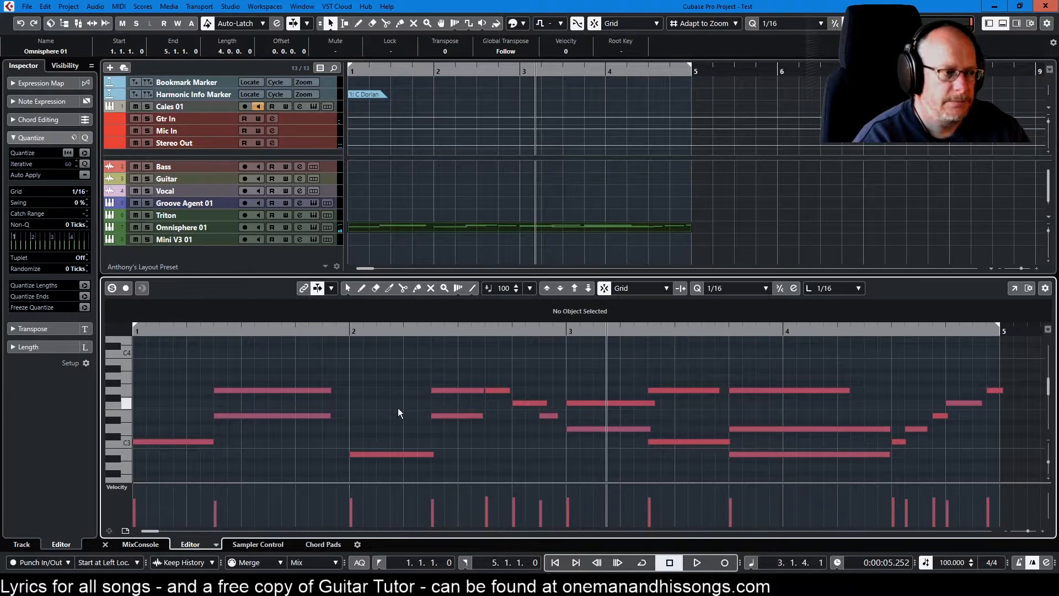
{"action": "key", "text": "ctrl+z"}
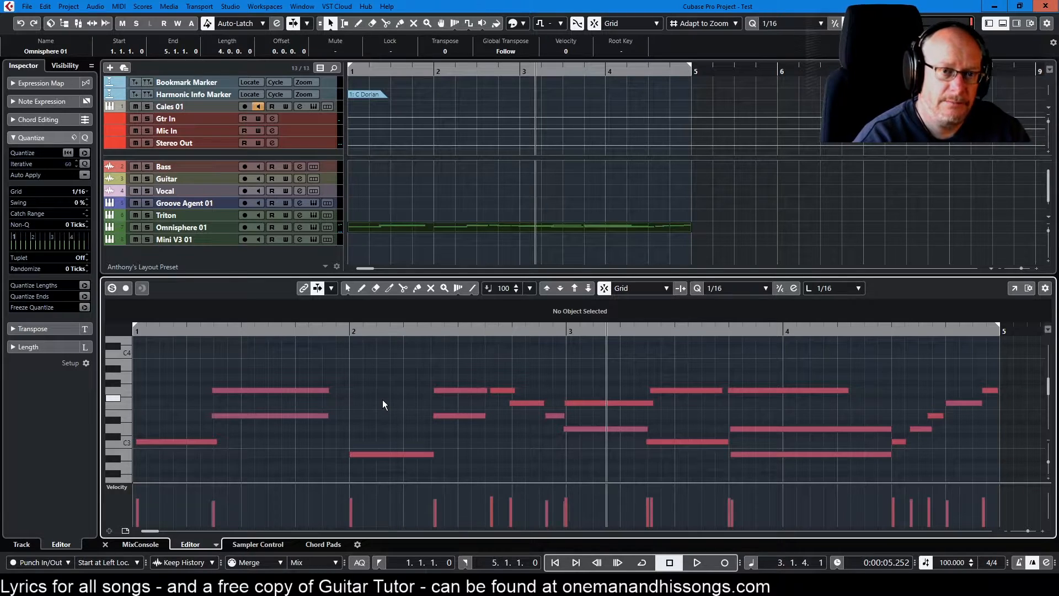
Step: Turn cycle back on and play the unquantized part from within bar 2 into bar 3
{"action": "key", "text": "slash"}
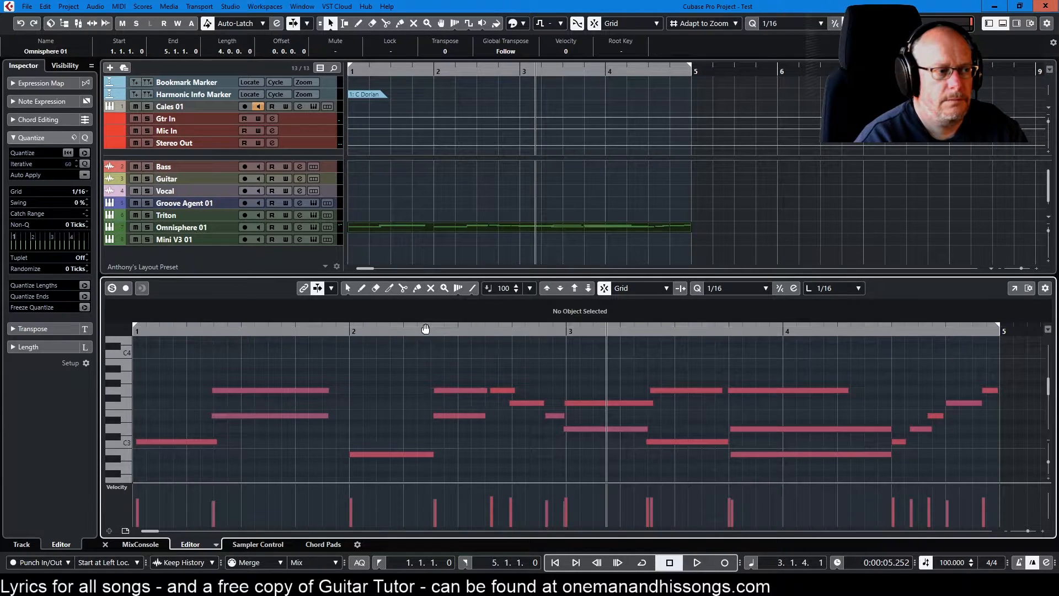
{"action": "double_click", "coordinate": [430, 329]}
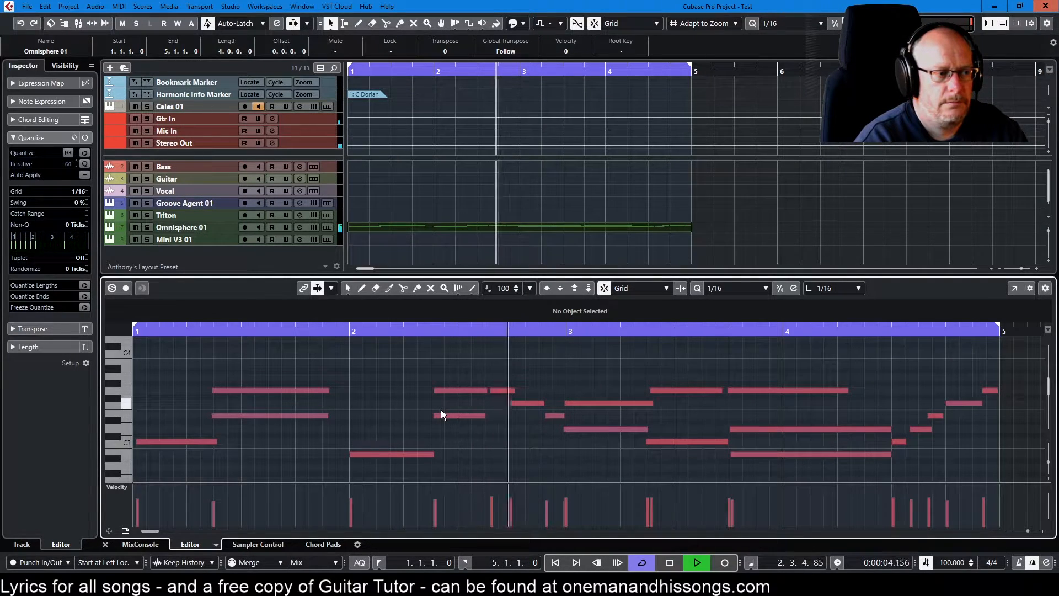
{"action": "key", "text": "space"}
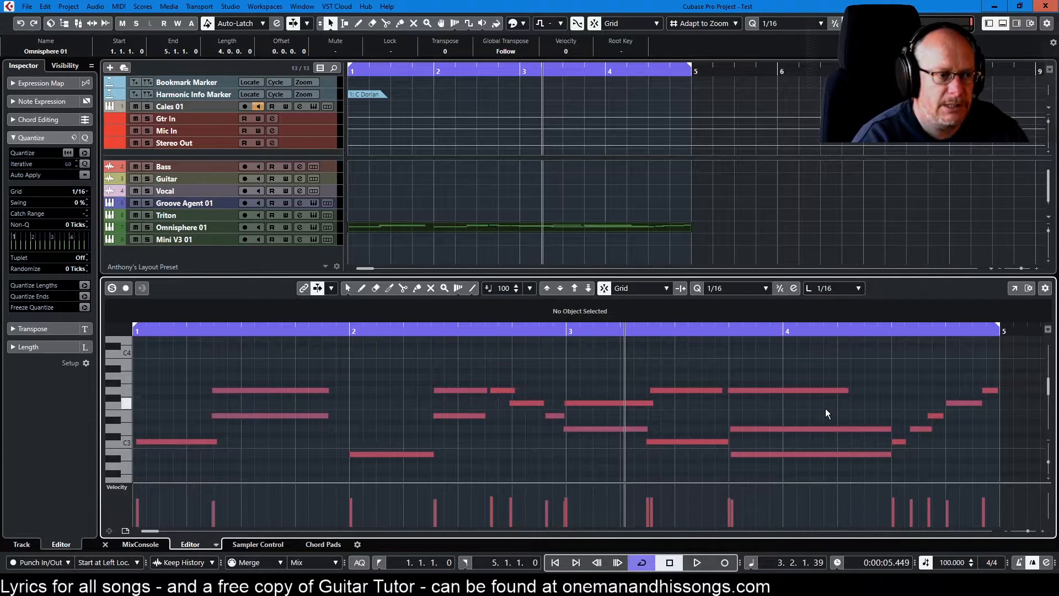
Step: Quantize the group of notes from the second half of beat 2.2 to the start of bar 3 to 1/16 Triplet
{"action": "left_click", "coordinate": [766, 288]}
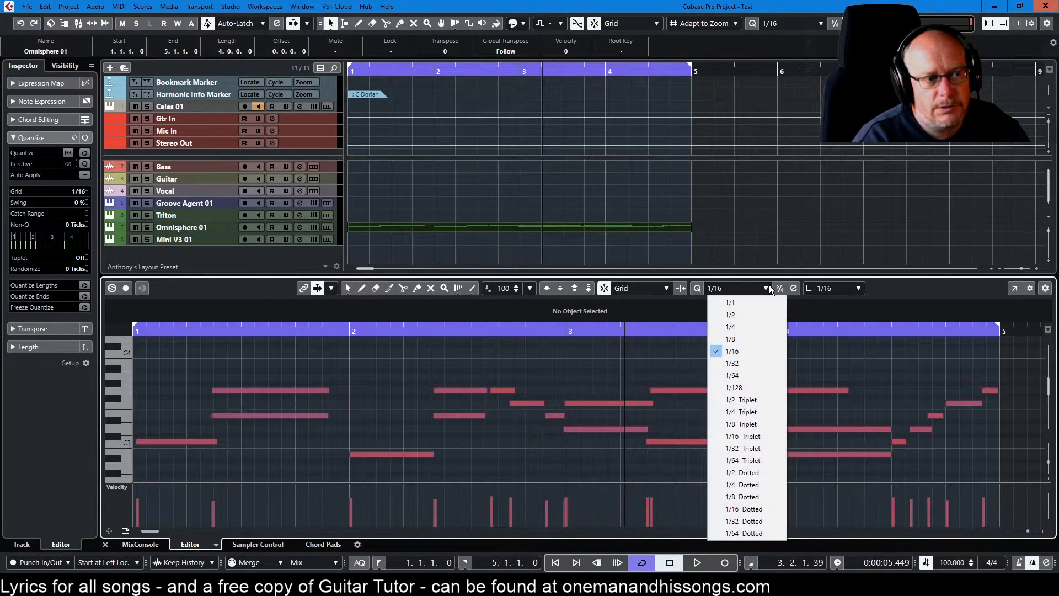
{"action": "left_click", "coordinate": [737, 437]}
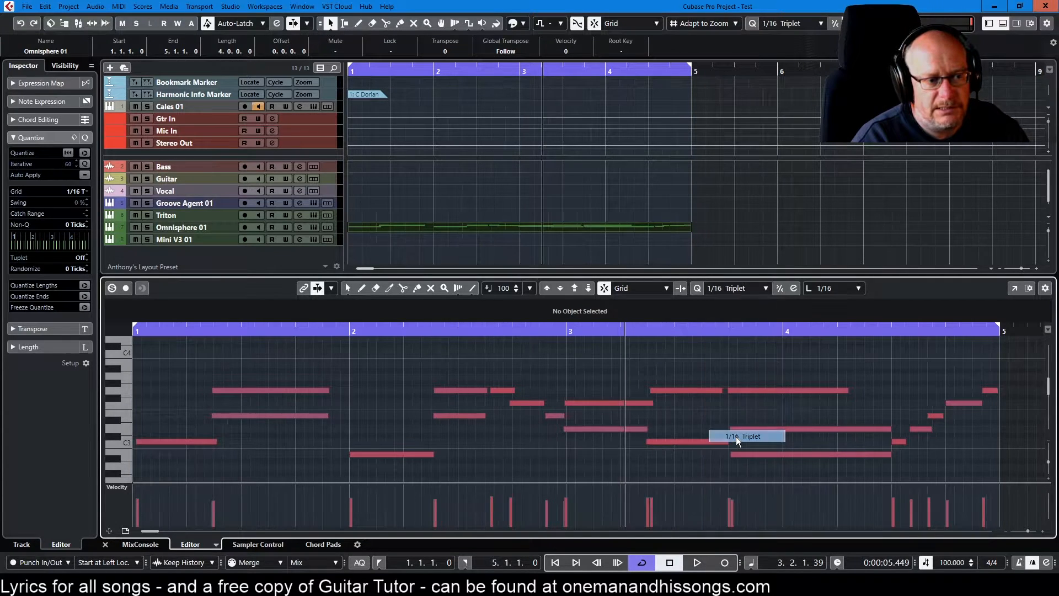
{"action": "left_click_drag", "start_coordinate": [377, 364], "coordinate": [458, 444]}
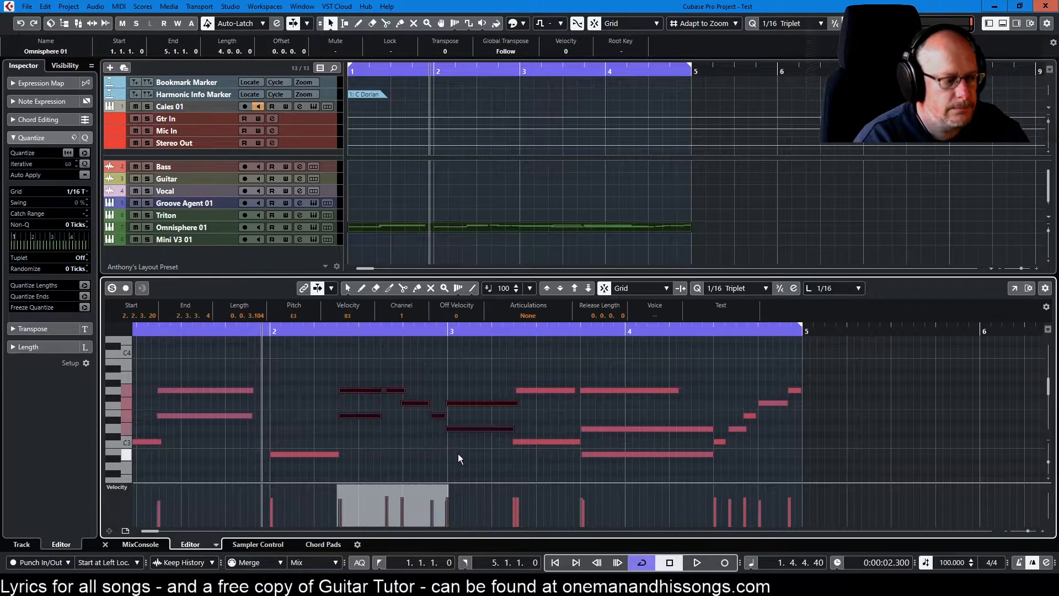
{"action": "left_click", "coordinate": [419, 365]}
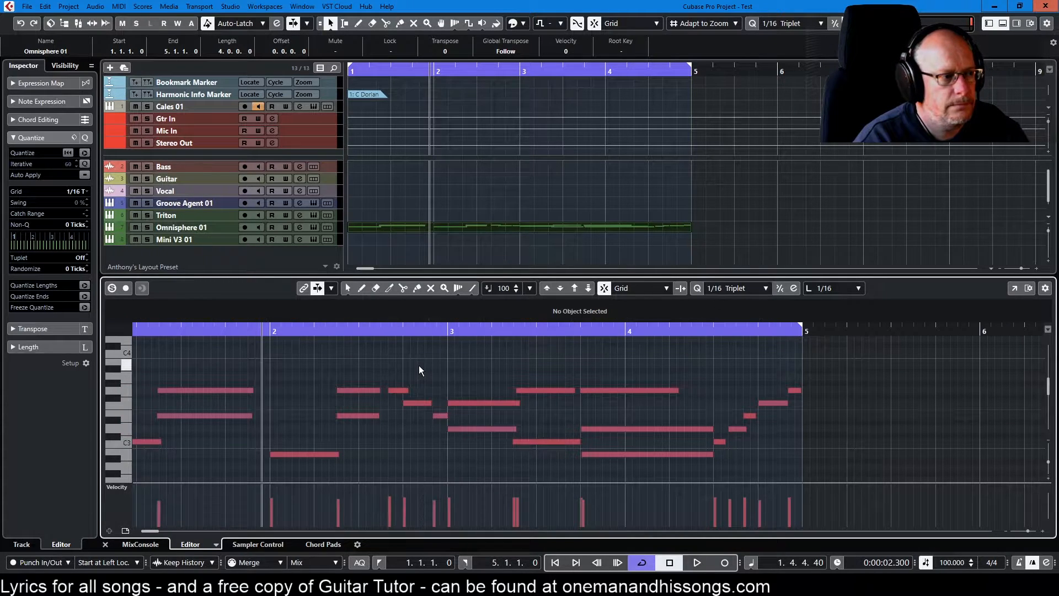
Step: Play the triplet-quantized passage from the end of bar 1 into bar 3, and undo the quantize
{"action": "key", "text": "space"}
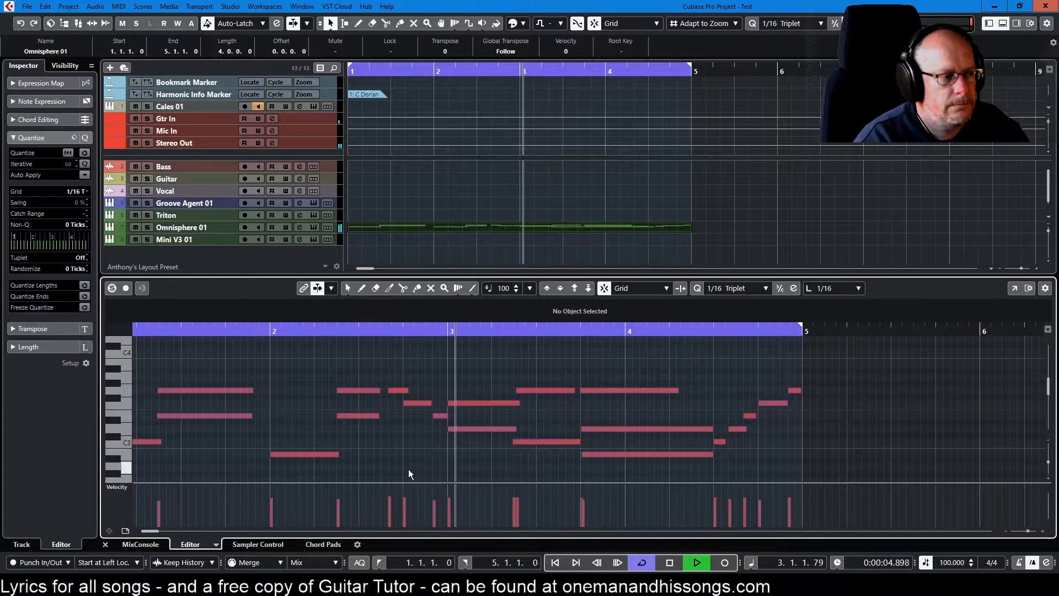
{"action": "key", "text": "space"}
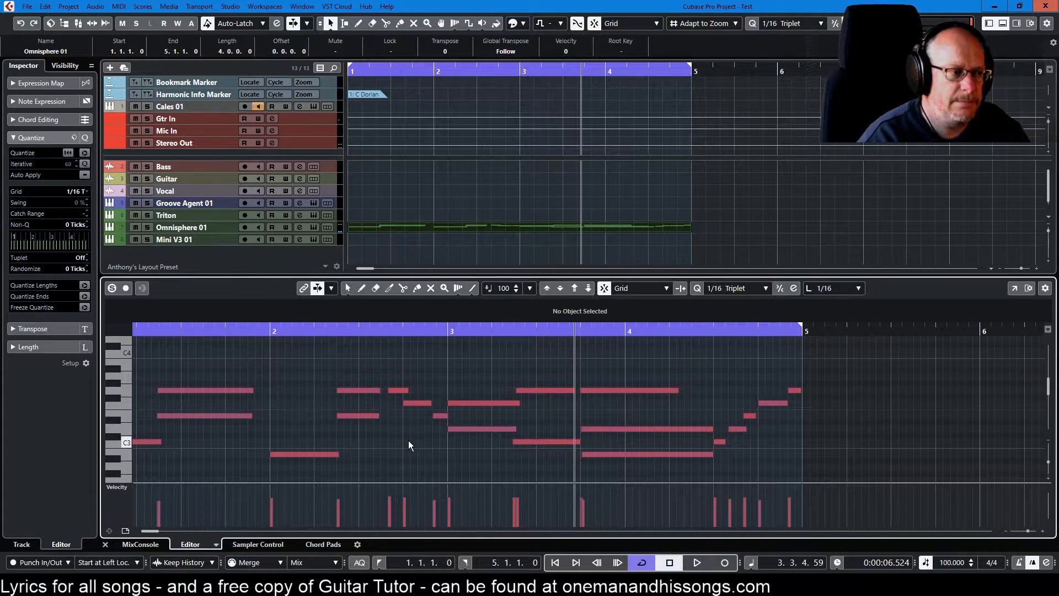
{"action": "key", "text": "q"}
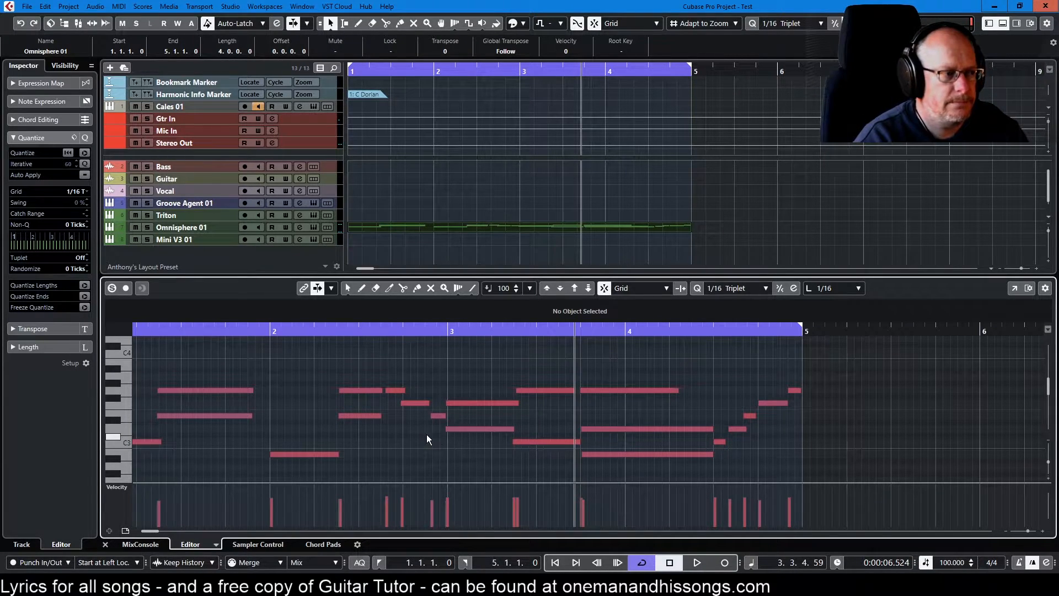
{"action": "scroll", "coordinate": [378, 433], "scroll_direction": "up", "scroll_amount": 4}
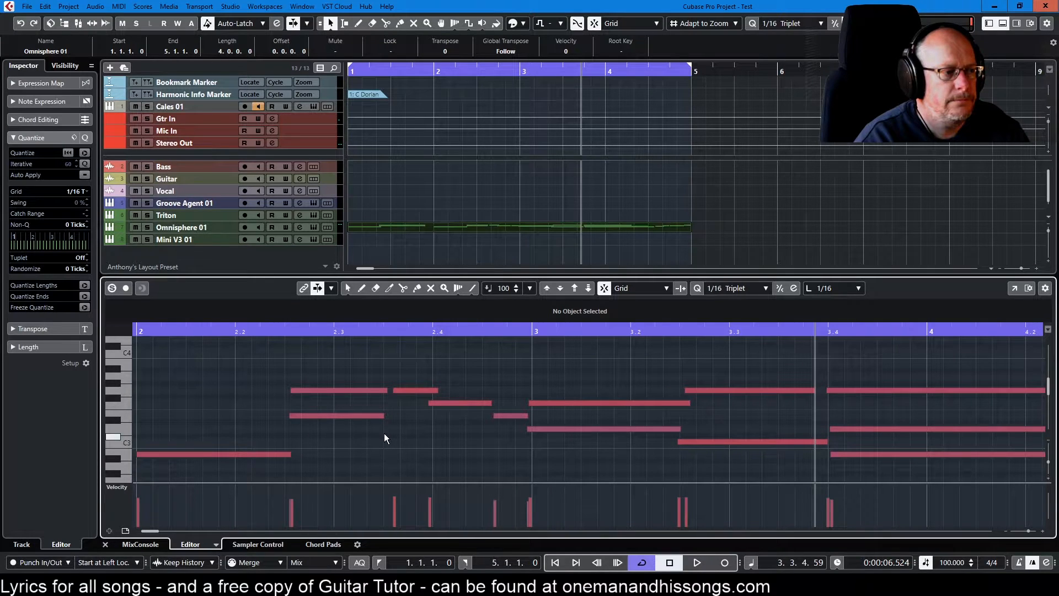
Step: Try quantizing the notes between beat 2.2 and the start of bar 3 to 1/16, and undo it
{"action": "left_click", "coordinate": [760, 289]}
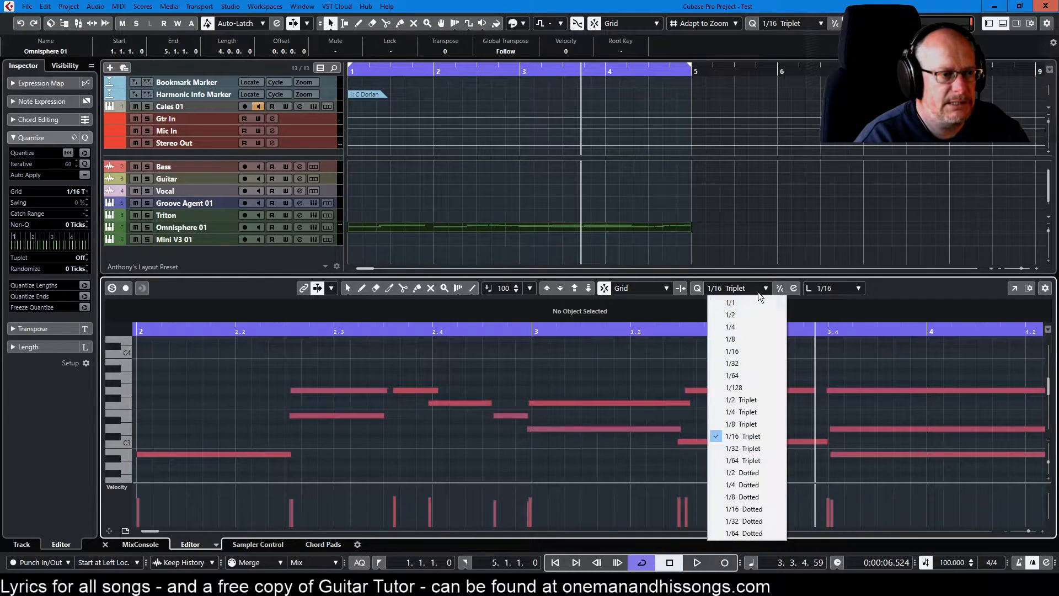
{"action": "left_click", "coordinate": [734, 352]}
{"action": "left_click_drag", "start_coordinate": [350, 373], "coordinate": [564, 448]}
{"action": "key", "text": "q"}
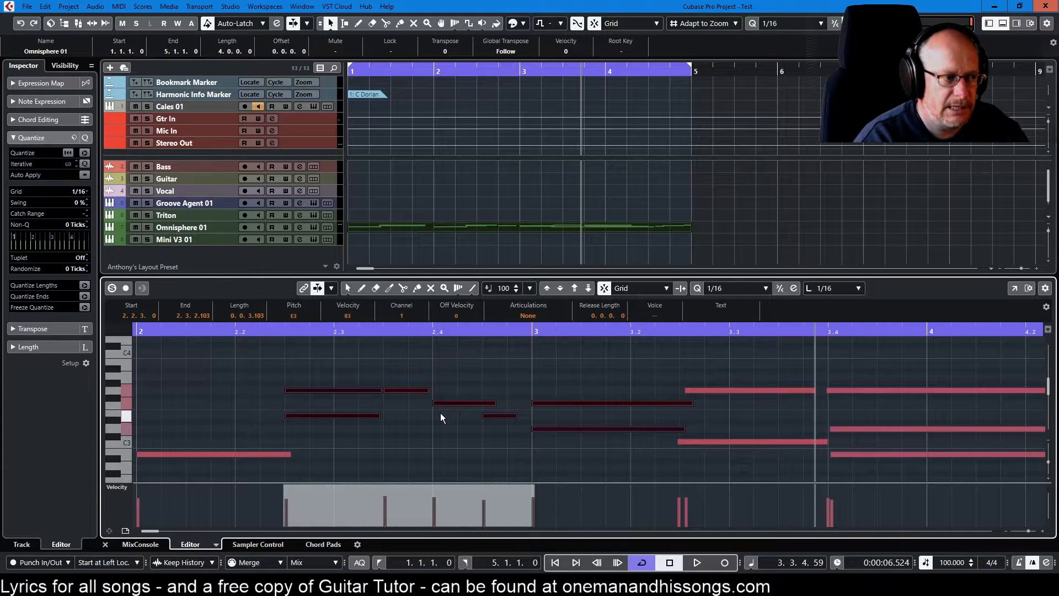
{"action": "left_click", "coordinate": [486, 380]}
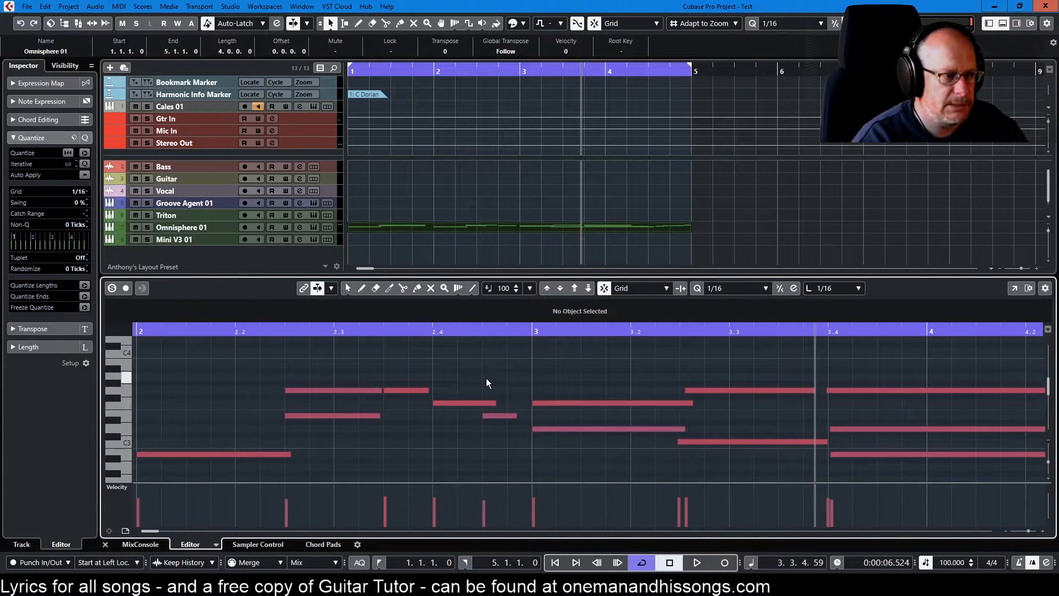
{"action": "key", "text": "ctrl+z"}
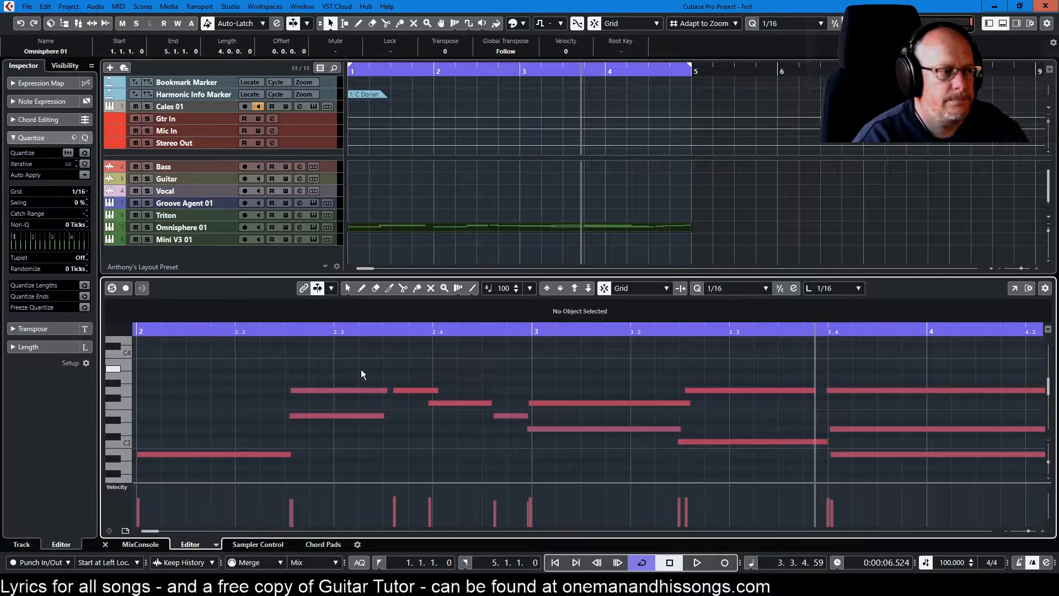
Step: Compare the 1/16 and 1/16 Triplet grids on the notes between beat 2.2 and bar 3, and quantize them to 1/16 Triplet
{"action": "left_click_drag", "start_coordinate": [357, 366], "coordinate": [601, 456]}
{"action": "left_click", "coordinate": [724, 287]}
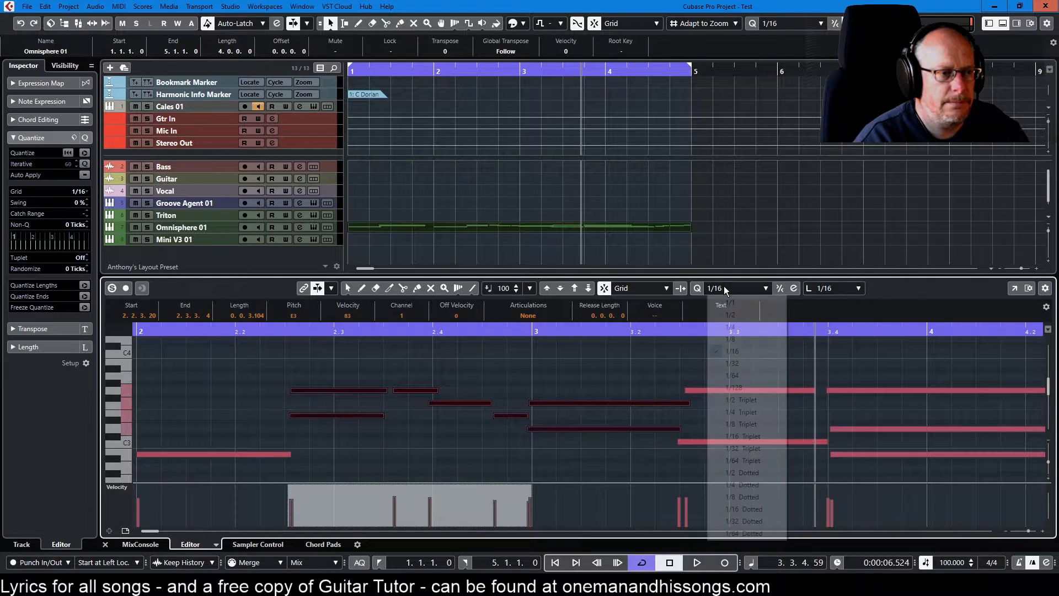
{"action": "left_click", "coordinate": [734, 436]}
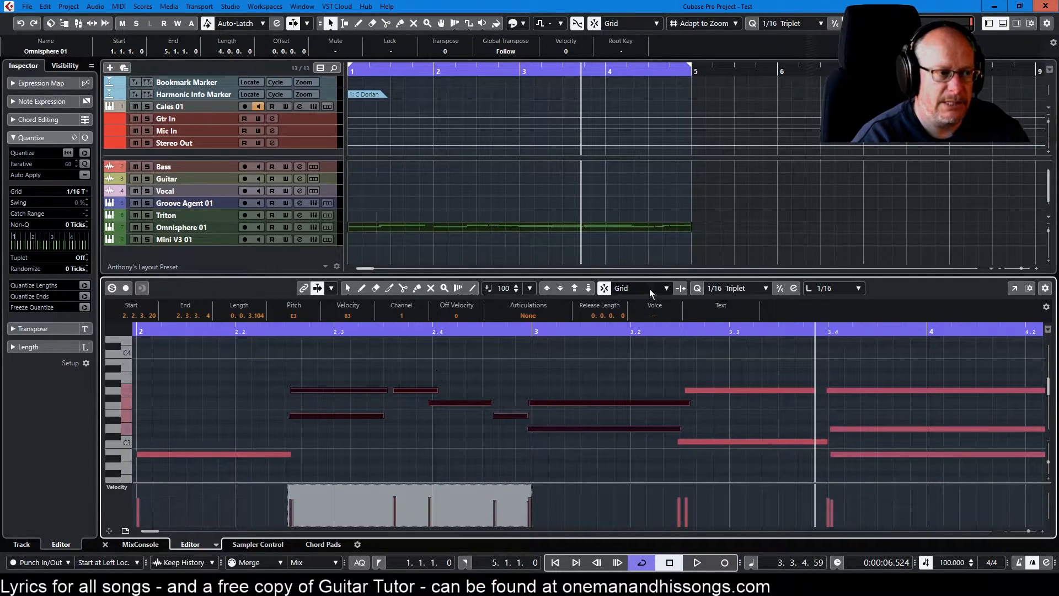
{"action": "left_click", "coordinate": [742, 292]}
{"action": "left_click", "coordinate": [743, 352]}
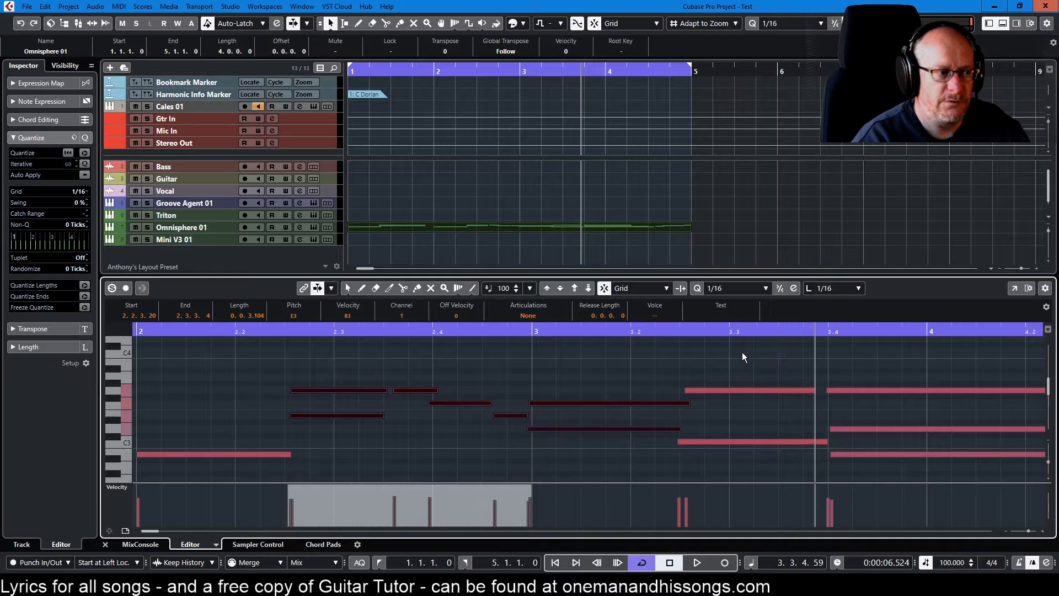
{"action": "left_click", "coordinate": [736, 289]}
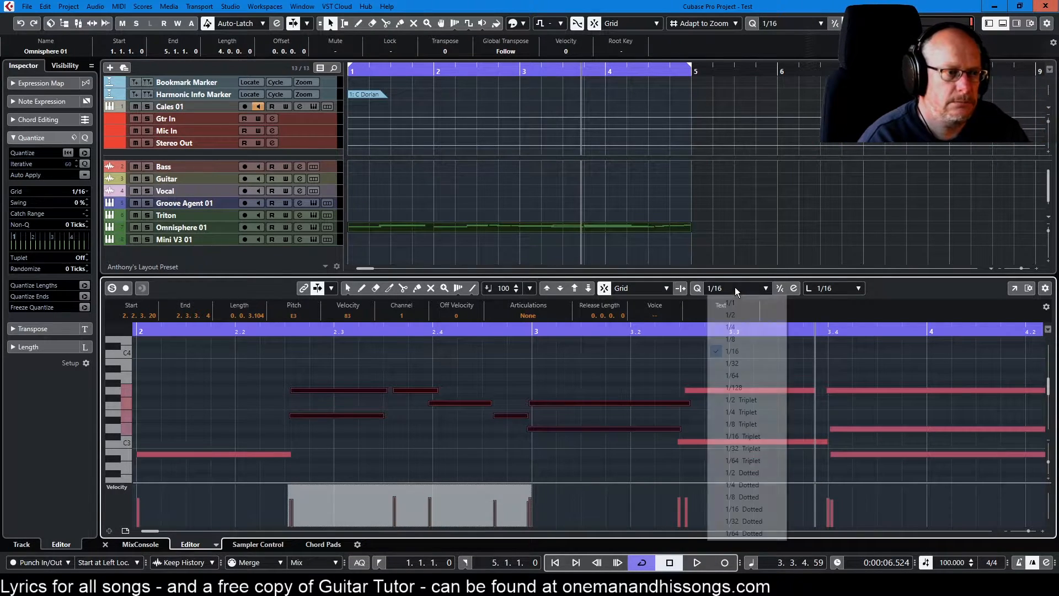
{"action": "left_click", "coordinate": [722, 379]}
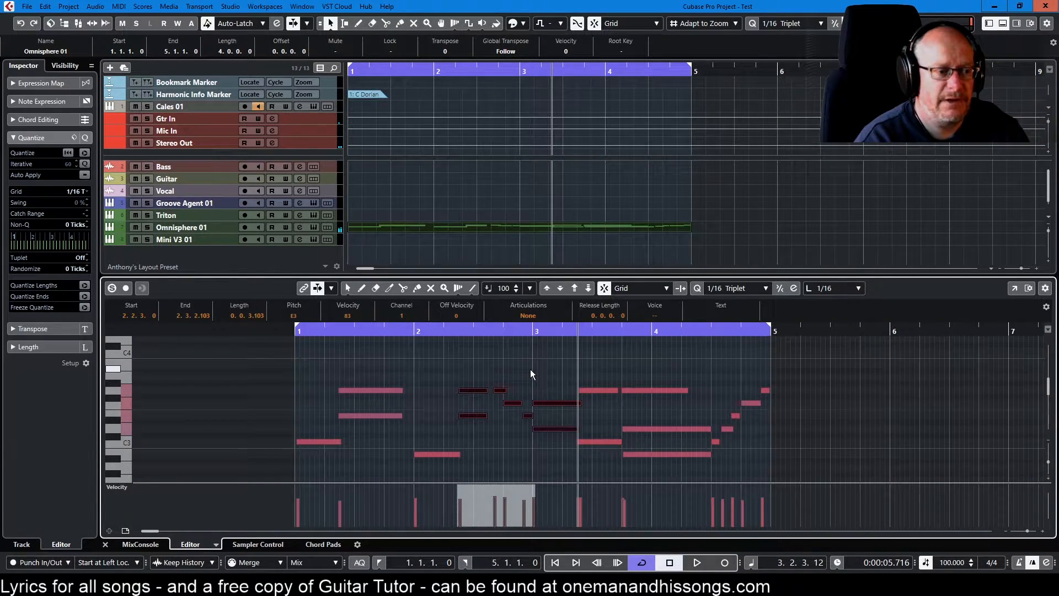
{"action": "scroll", "coordinate": [531, 370], "scroll_direction": "up", "scroll_amount": 2}
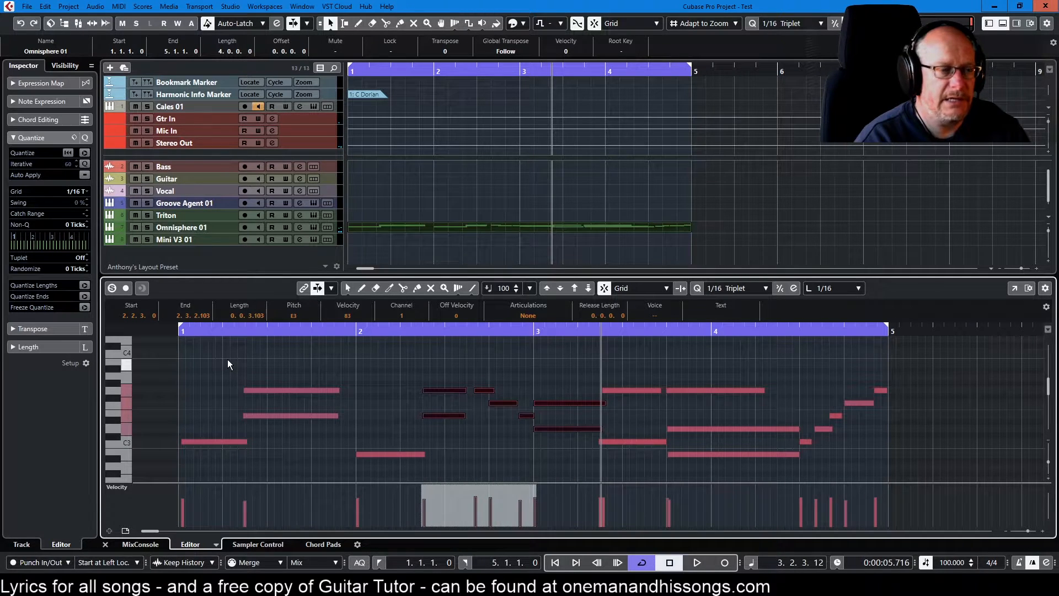
{"action": "left_click", "coordinate": [385, 368]}
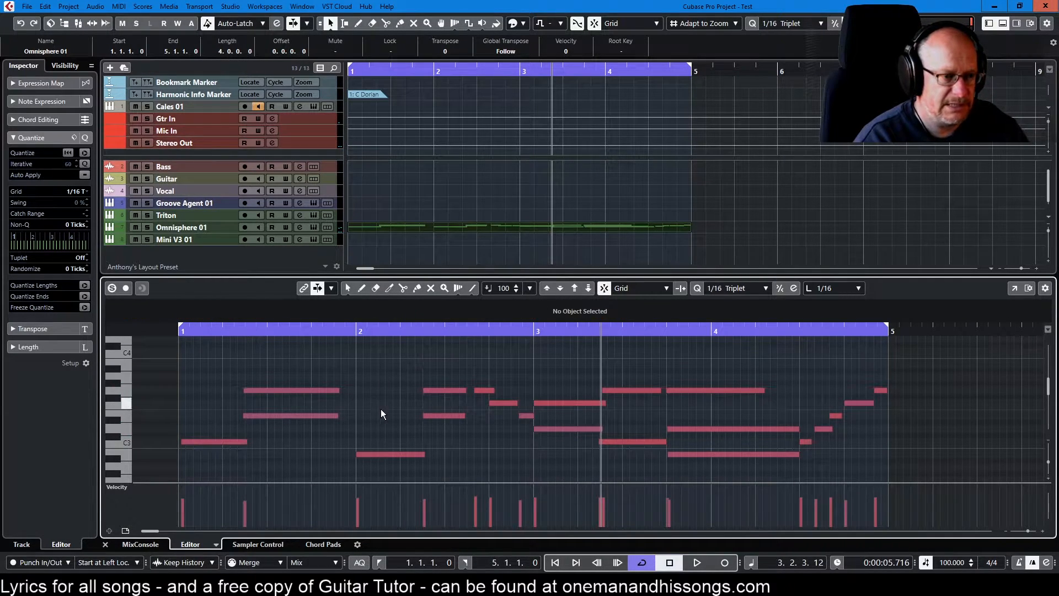
Step: Quantize the whole part to 1/16 Triplet, audition it from the start, and undo that quantize
{"action": "key", "text": "q"}
{"action": "key", "text": "Home"}
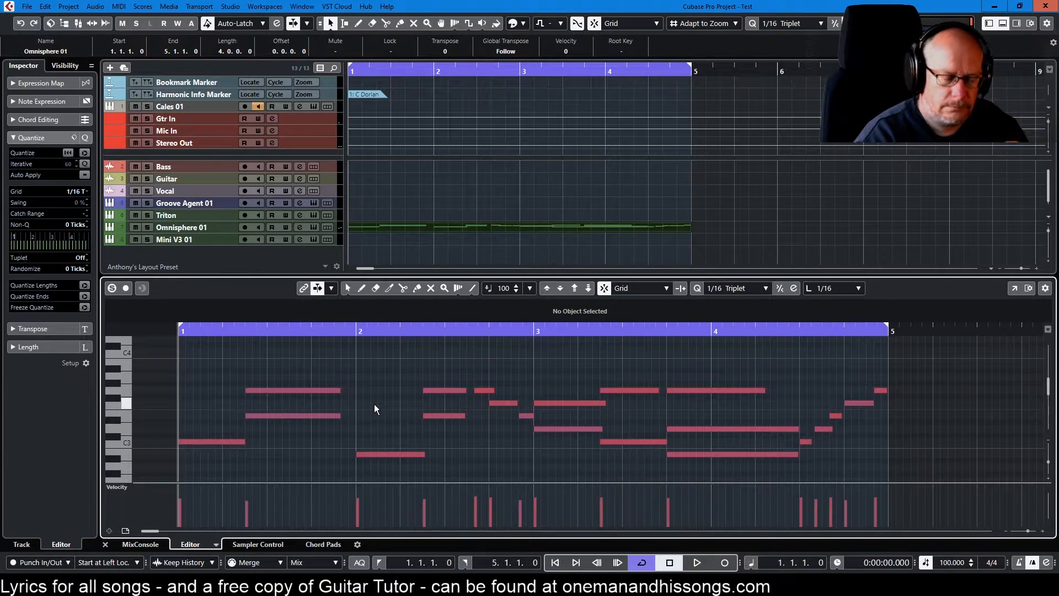
{"action": "key", "text": "space"}
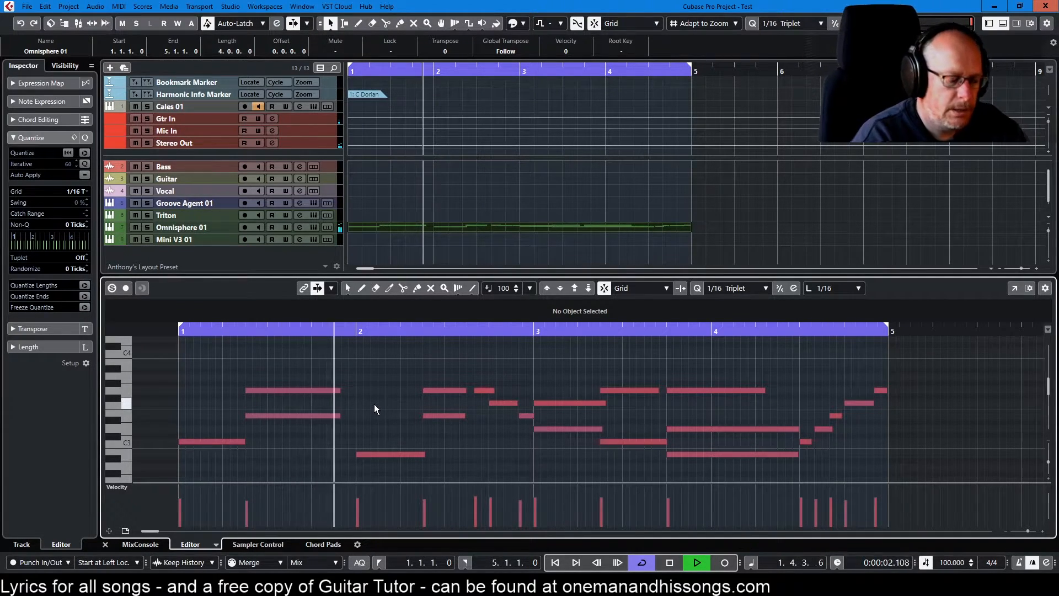
{"action": "key", "text": "space"}
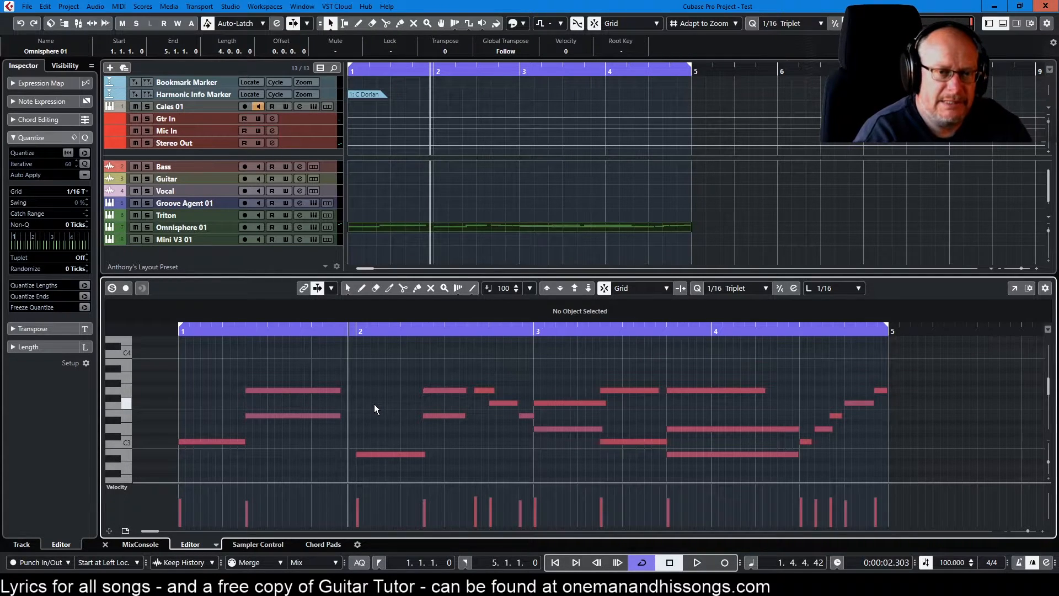
{"action": "key", "text": "ctrl+z"}
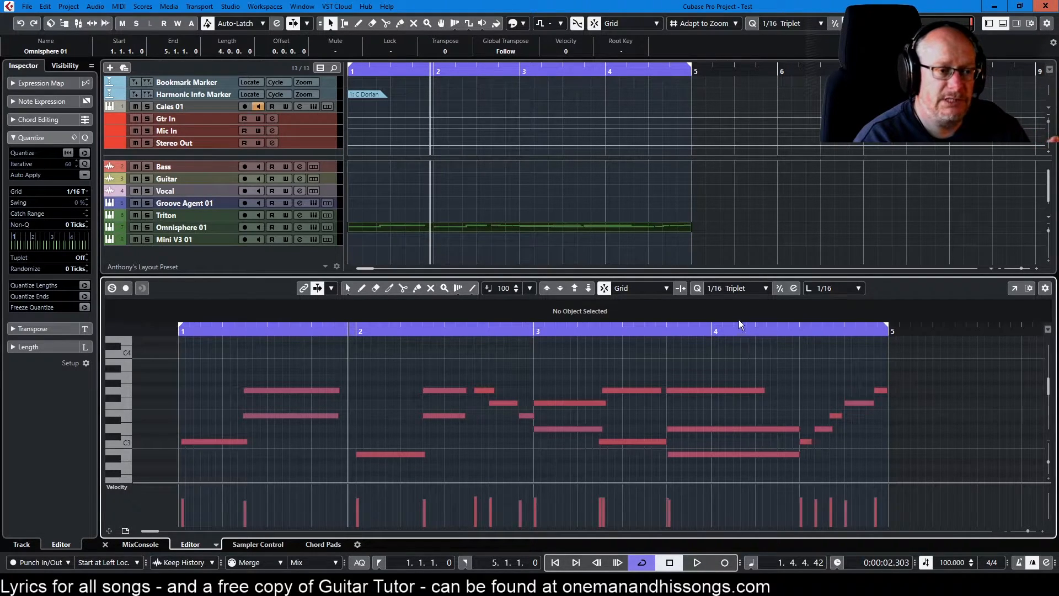
Step: Turn on iterative quantize and apply it once to the whole part with the 1/16 Triplet preset
{"action": "left_click", "coordinate": [780, 288]}
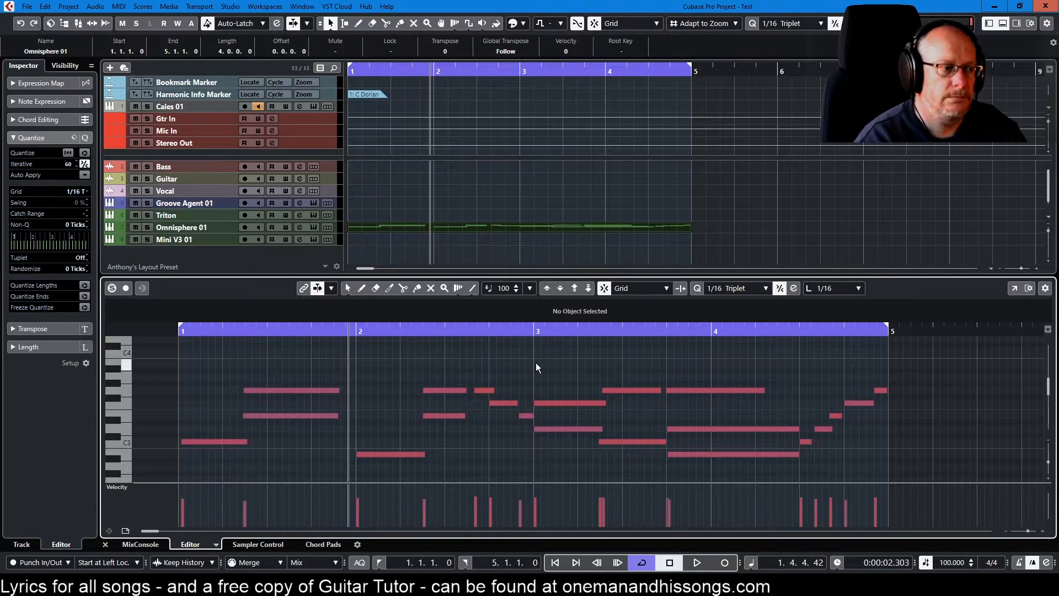
{"action": "key", "text": "q"}
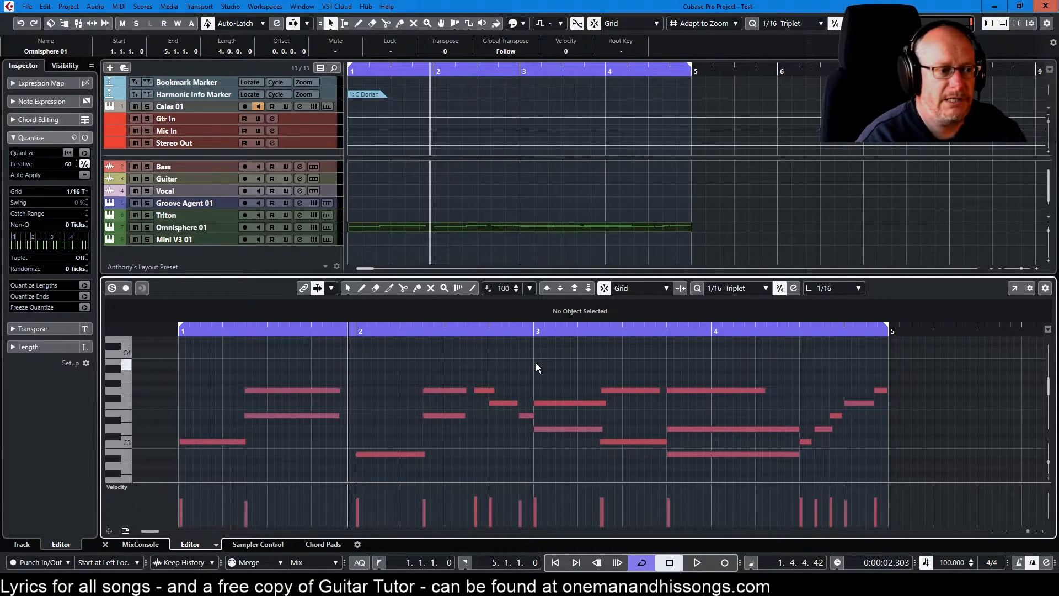
{"action": "scroll", "coordinate": [512, 447], "scroll_direction": "up", "scroll_amount": 4}
{"action": "scroll", "coordinate": [512, 442], "scroll_direction": "up", "scroll_amount": 1}
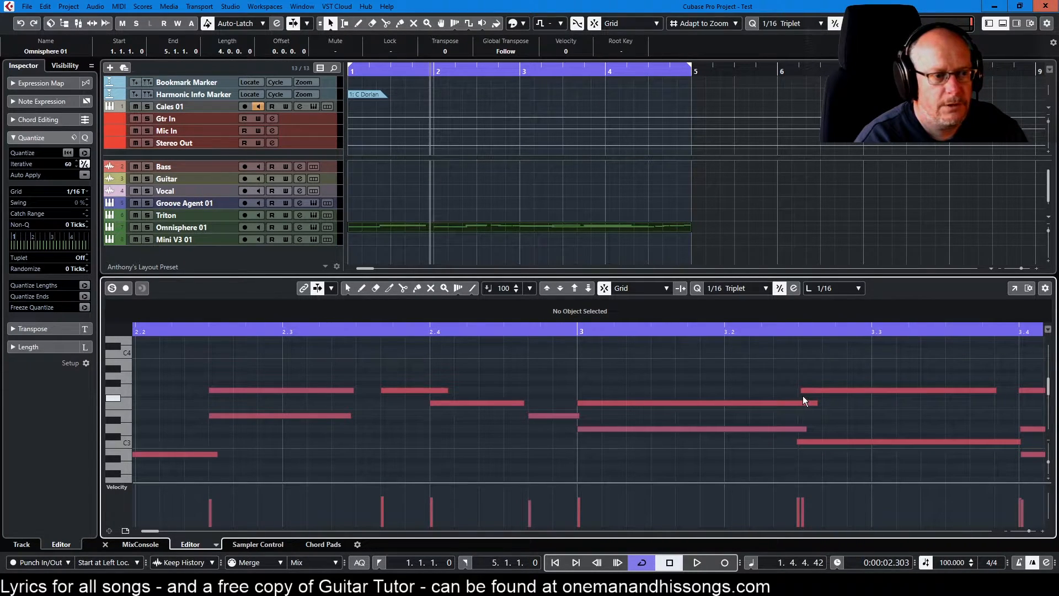
{"action": "scroll", "coordinate": [848, 386], "scroll_direction": "up", "scroll_amount": 2}
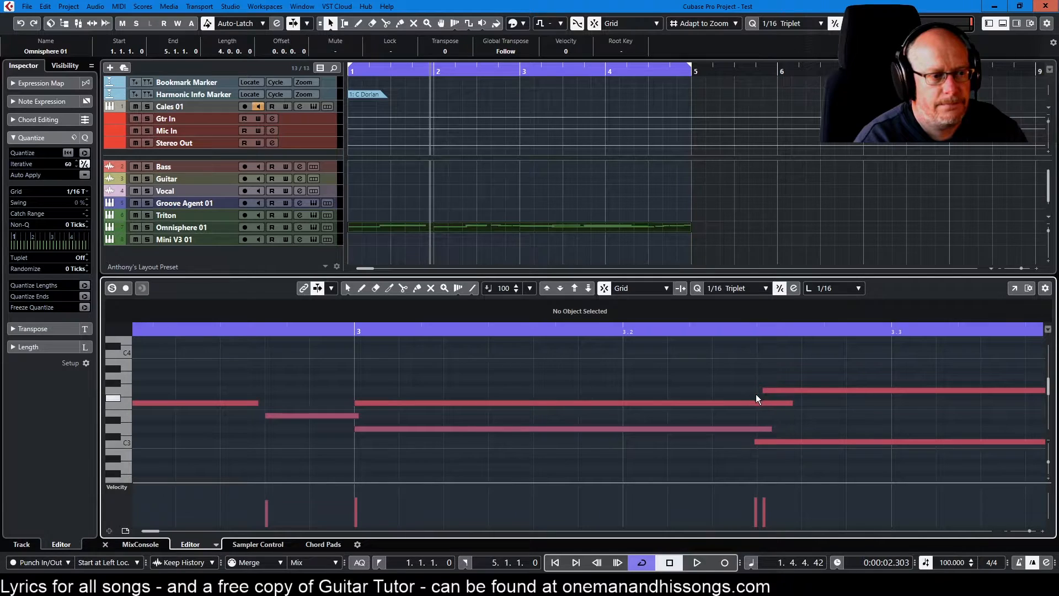
Step: Apply iterative quantize three more times and inspect how closely the notes near beat 3.2 line up with the grid
{"action": "key", "text": "q"}
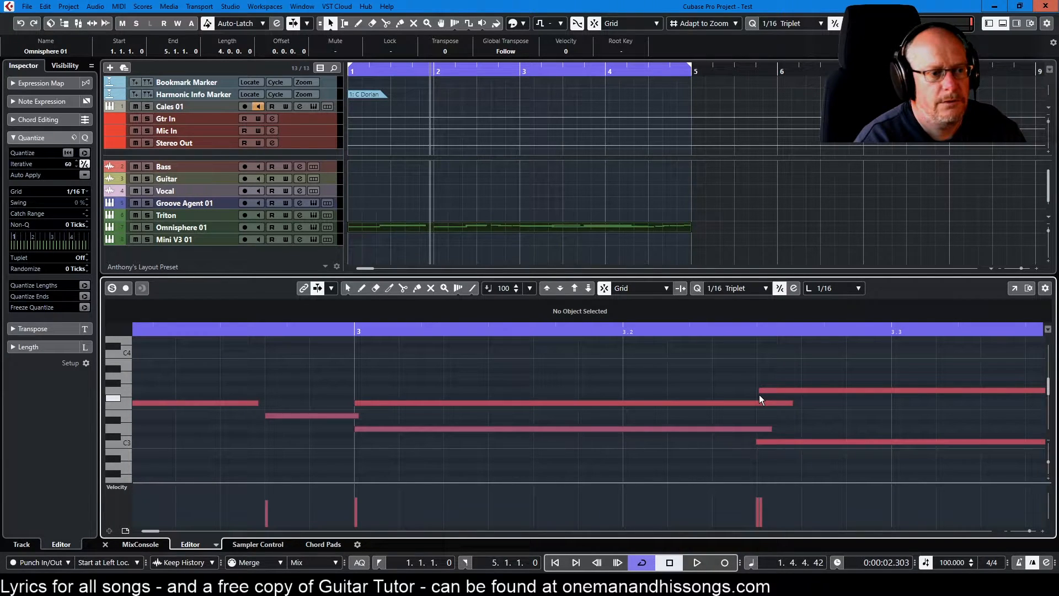
{"action": "key", "text": "q"}
{"action": "key", "text": "q"}
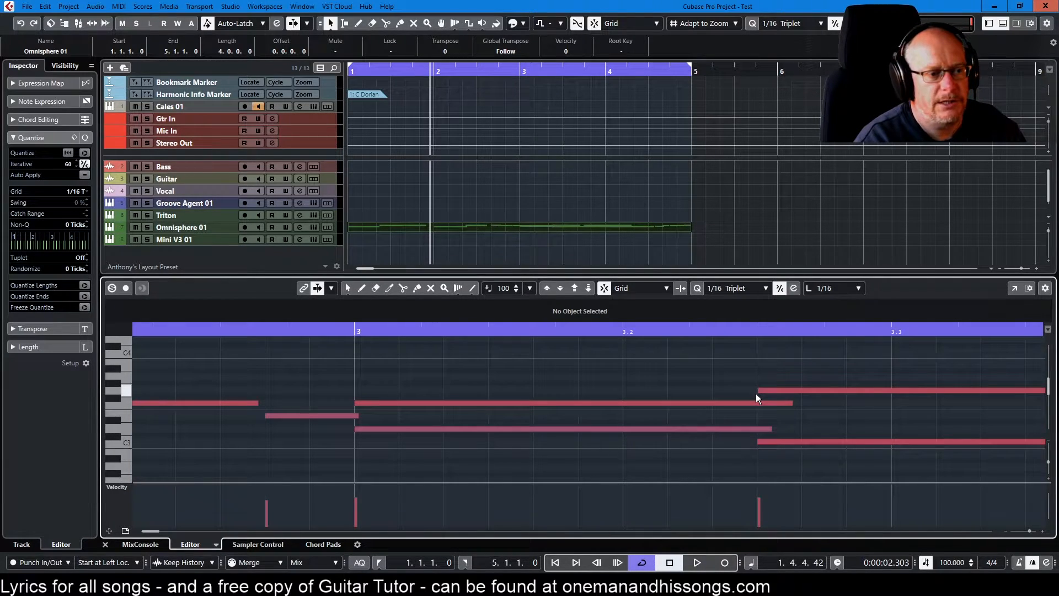
{"action": "scroll", "coordinate": [754, 402], "scroll_direction": "up", "scroll_amount": 5}
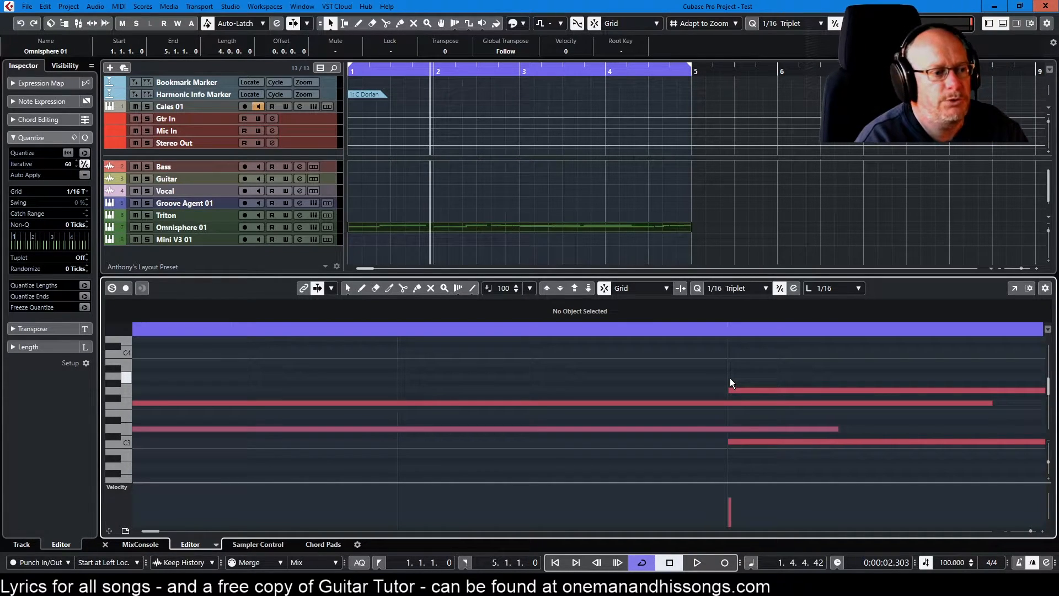
{"action": "scroll", "coordinate": [640, 406], "scroll_direction": "down", "scroll_amount": 6}
{"action": "scroll", "coordinate": [431, 383], "scroll_direction": "up", "scroll_amount": 3}
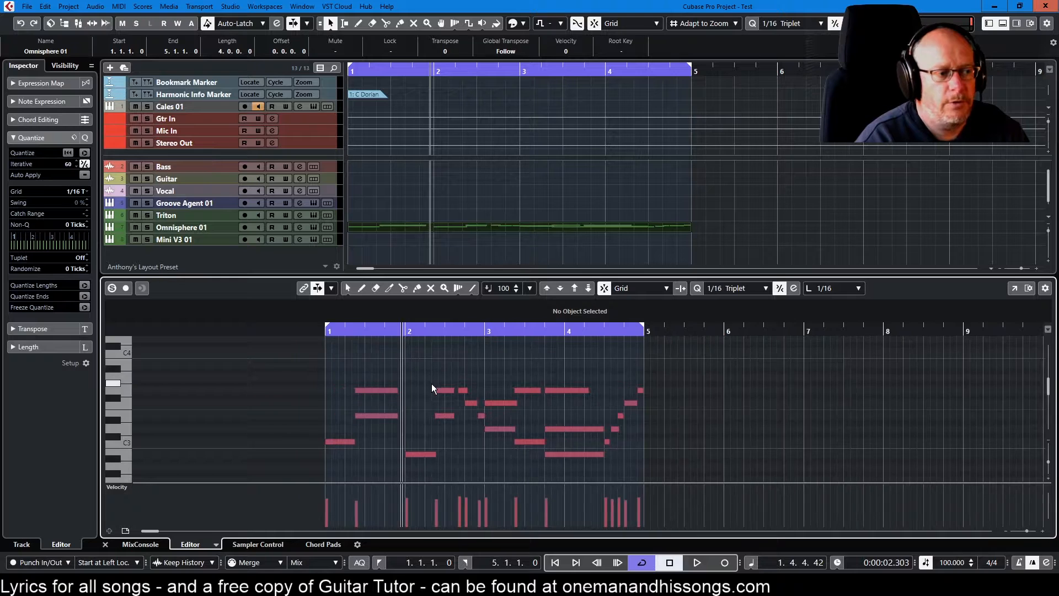
{"action": "scroll", "coordinate": [431, 396], "scroll_direction": "down", "scroll_amount": 3}
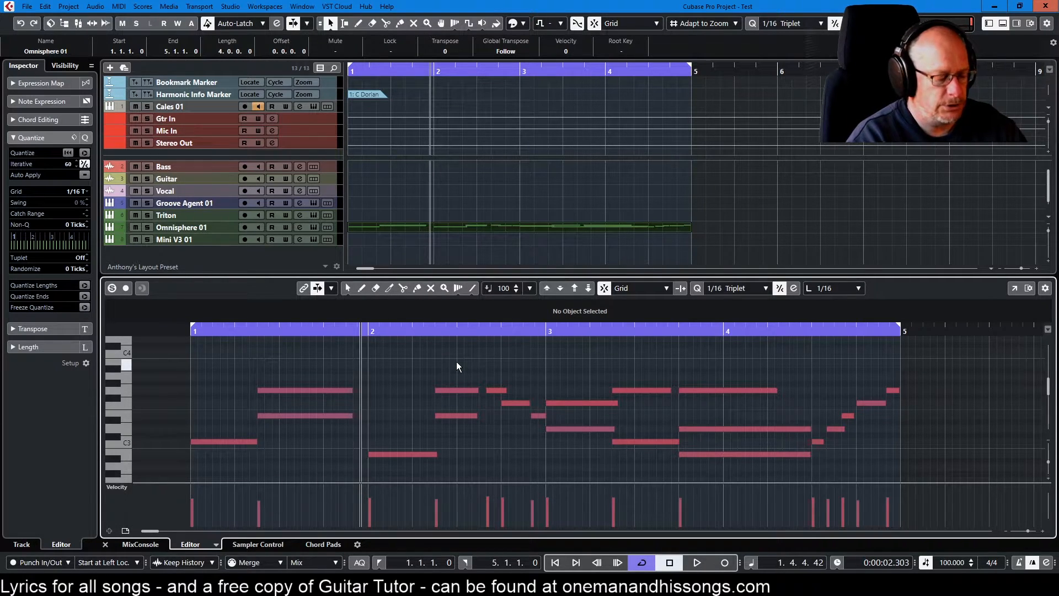
Step: Undo the earlier quantizing and apply iterative quantize to the whole part again, showing the full part in the editor
{"action": "scroll", "coordinate": [555, 443], "scroll_direction": "up", "scroll_amount": 3}
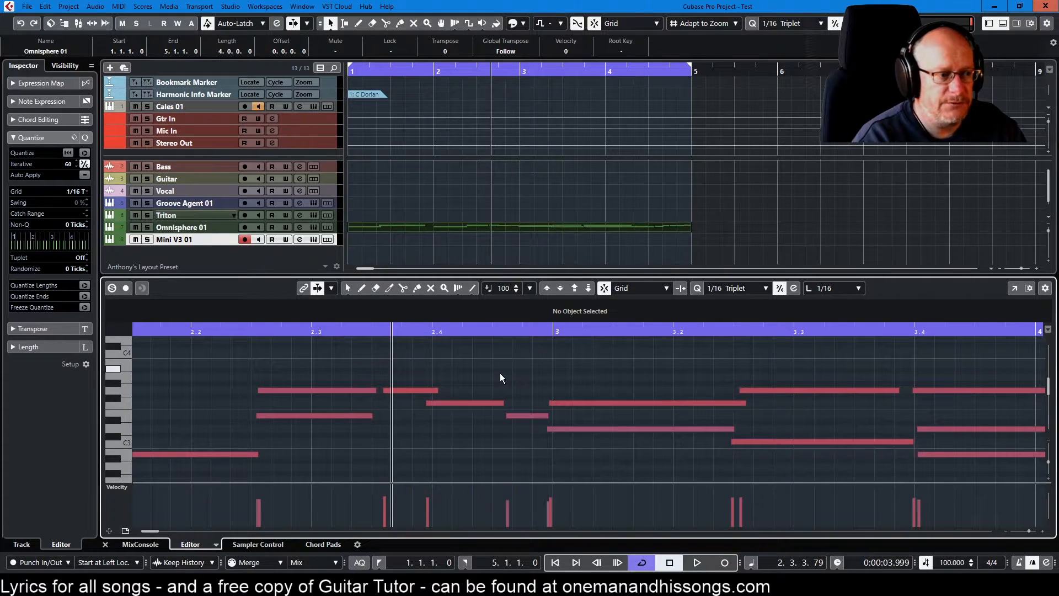
{"action": "key", "text": "q"}
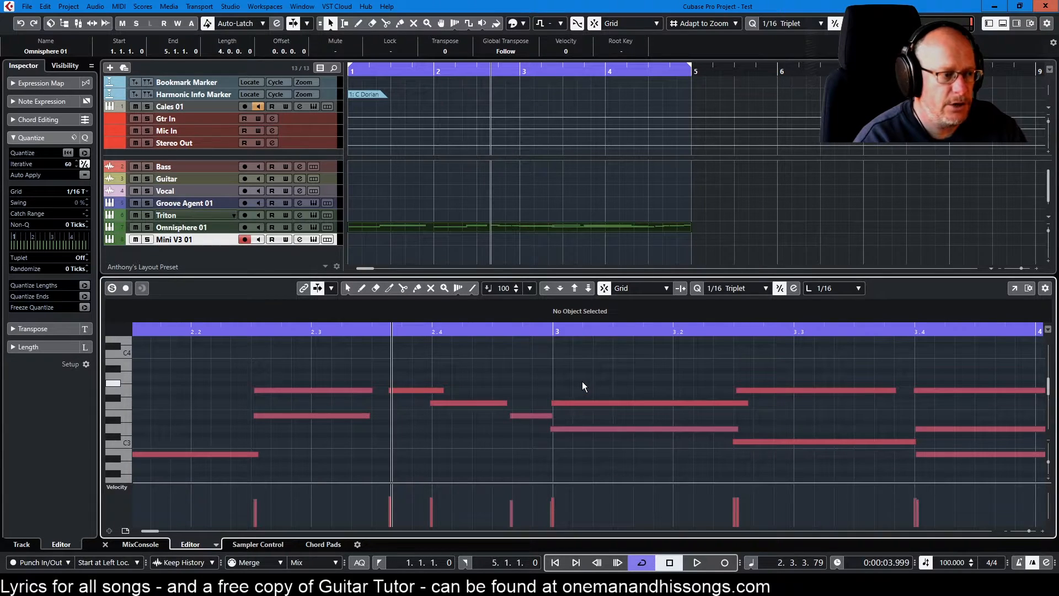
{"action": "key", "text": "shift+f"}
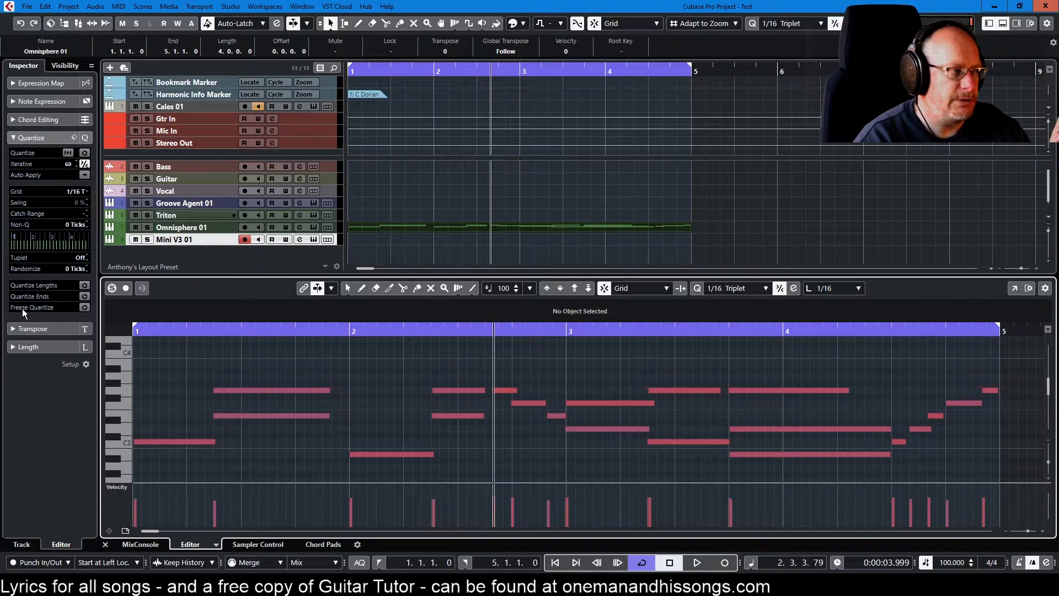
Step: Freeze the part's quantized timing, apply iterative quantize once more and reset the quantize to the frozen positions
{"action": "left_click", "coordinate": [83, 308]}
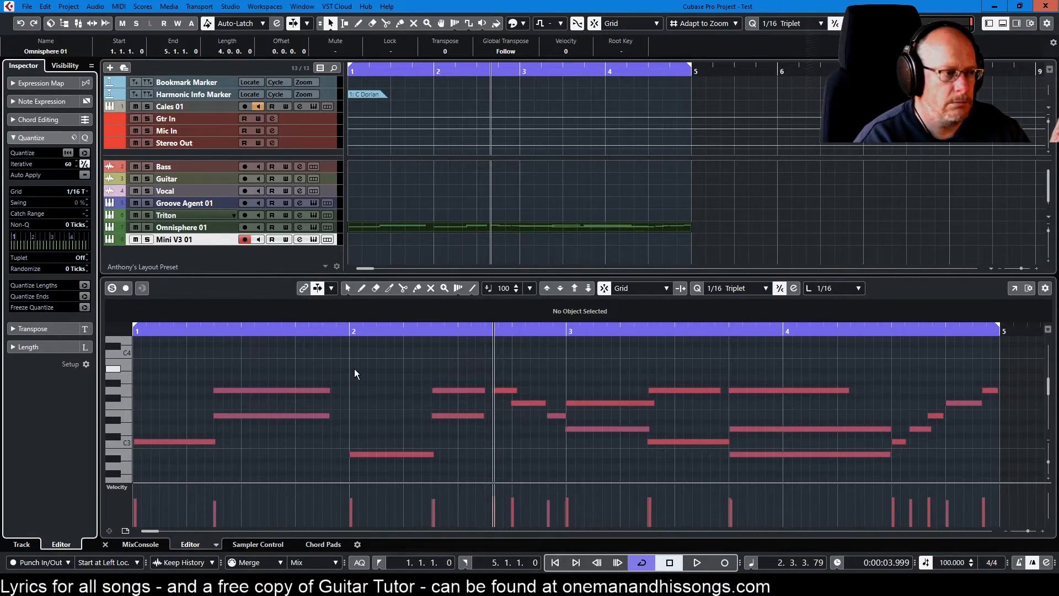
{"action": "scroll", "coordinate": [568, 422], "scroll_direction": "up", "scroll_amount": 3}
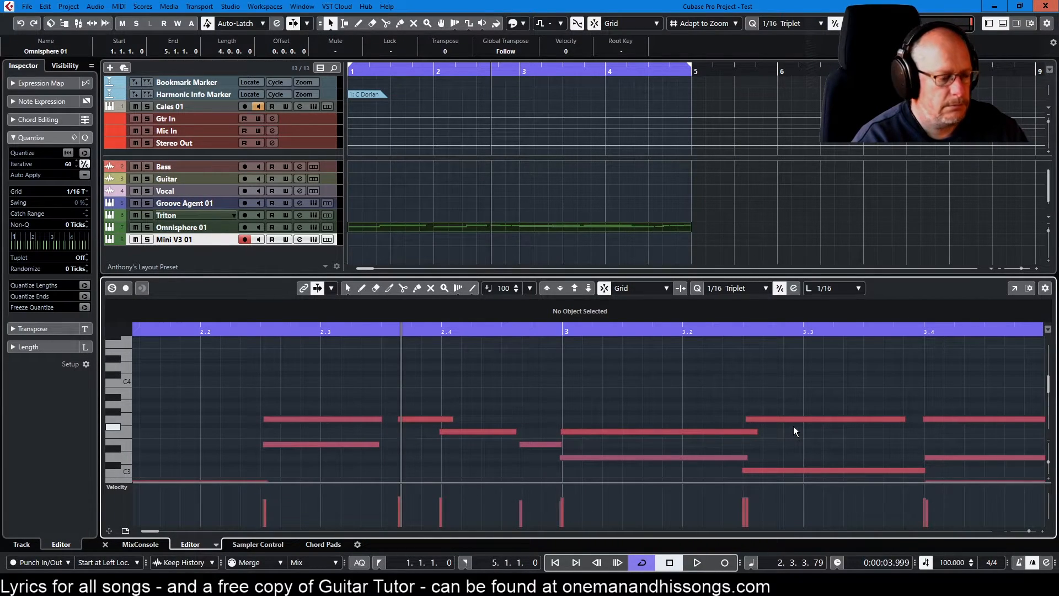
{"action": "key", "text": "q"}
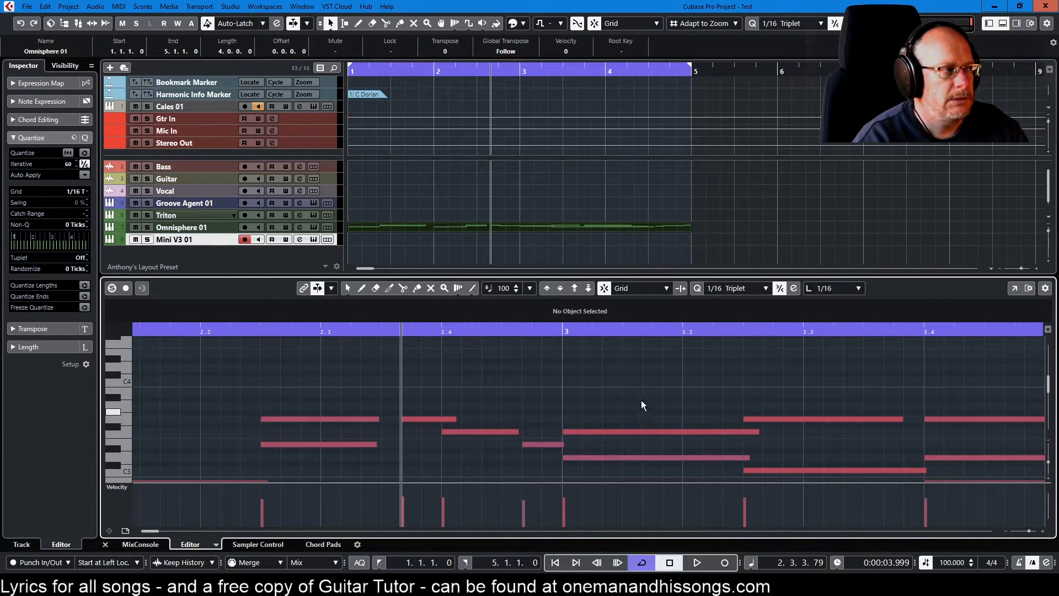
{"action": "left_click", "coordinate": [69, 153]}
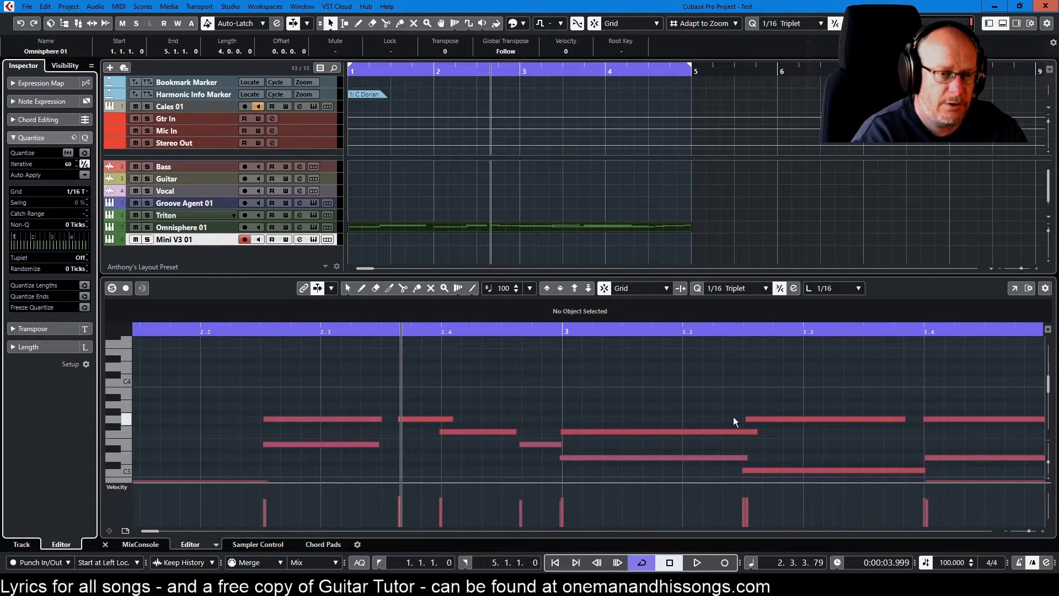
Step: Set Randomize to 9 ticks and quantize the whole part with the 1/16 Triplet preset
{"action": "scroll", "coordinate": [618, 416], "scroll_direction": "down", "scroll_amount": 5}
{"action": "scroll", "coordinate": [611, 423], "scroll_direction": "down", "scroll_amount": 1}
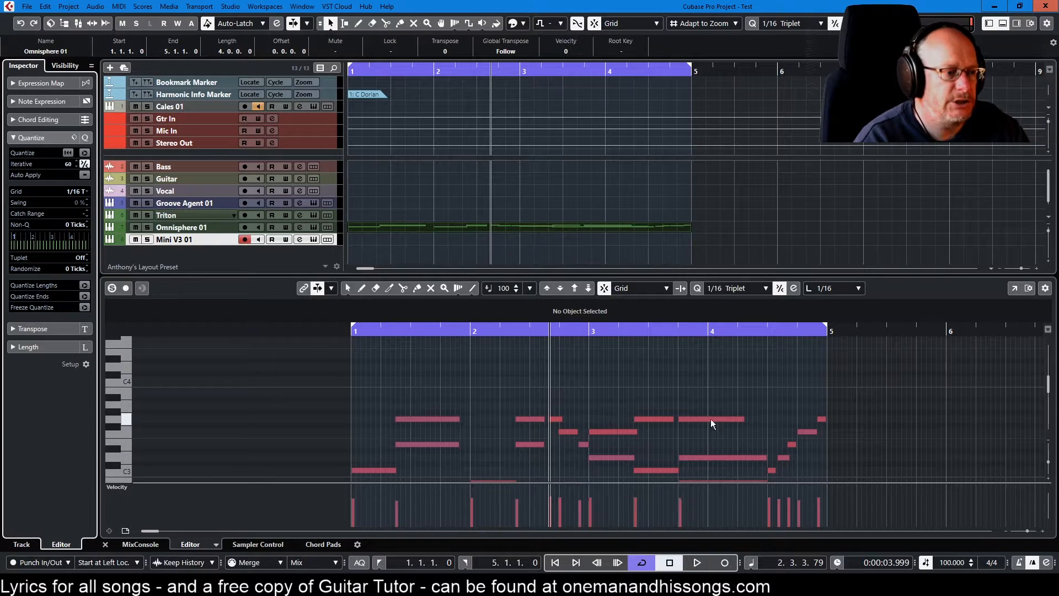
{"action": "scroll", "coordinate": [724, 415], "scroll_direction": "up", "scroll_amount": 2}
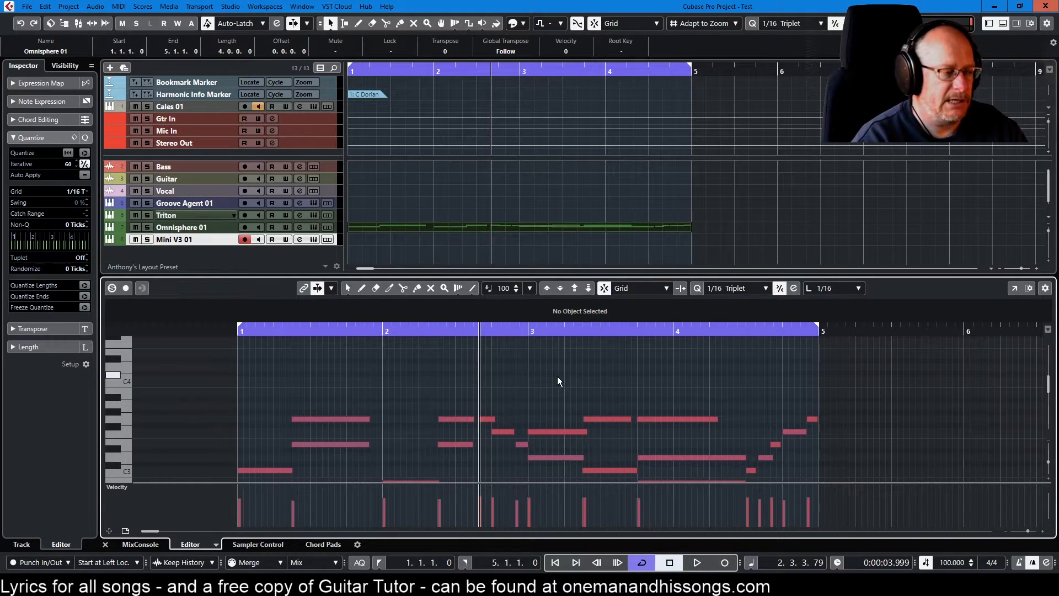
{"action": "scroll", "coordinate": [557, 376], "scroll_direction": "down", "scroll_amount": 2}
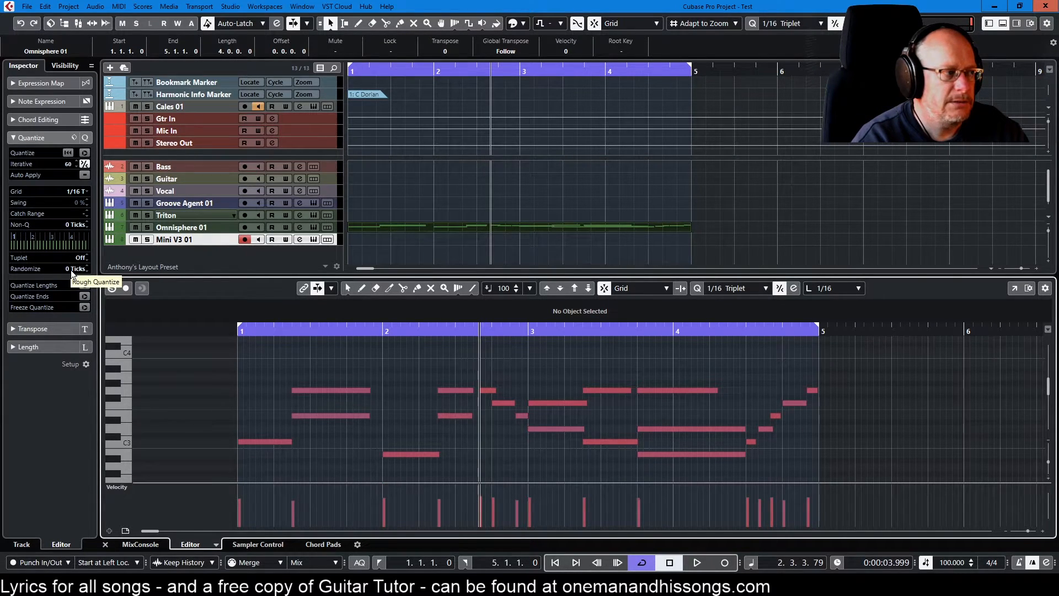
{"action": "left_click", "coordinate": [66, 269]}
{"action": "scroll", "coordinate": [67, 270], "scroll_direction": "up", "scroll_amount": 3}
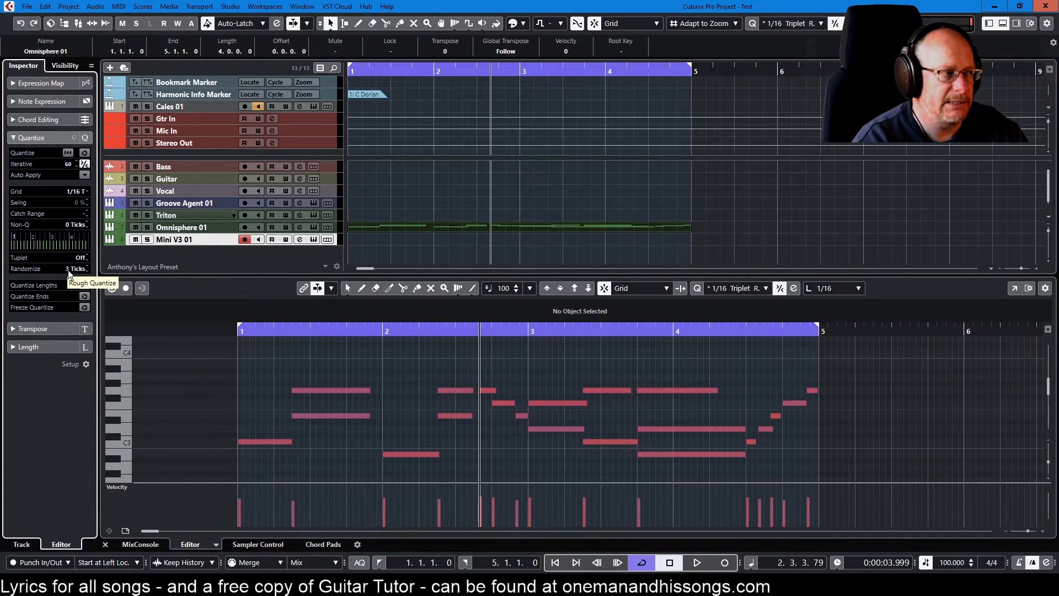
{"action": "scroll", "coordinate": [68, 270], "scroll_direction": "up", "scroll_amount": 10}
{"action": "scroll", "coordinate": [66, 269], "scroll_direction": "down", "scroll_amount": 4}
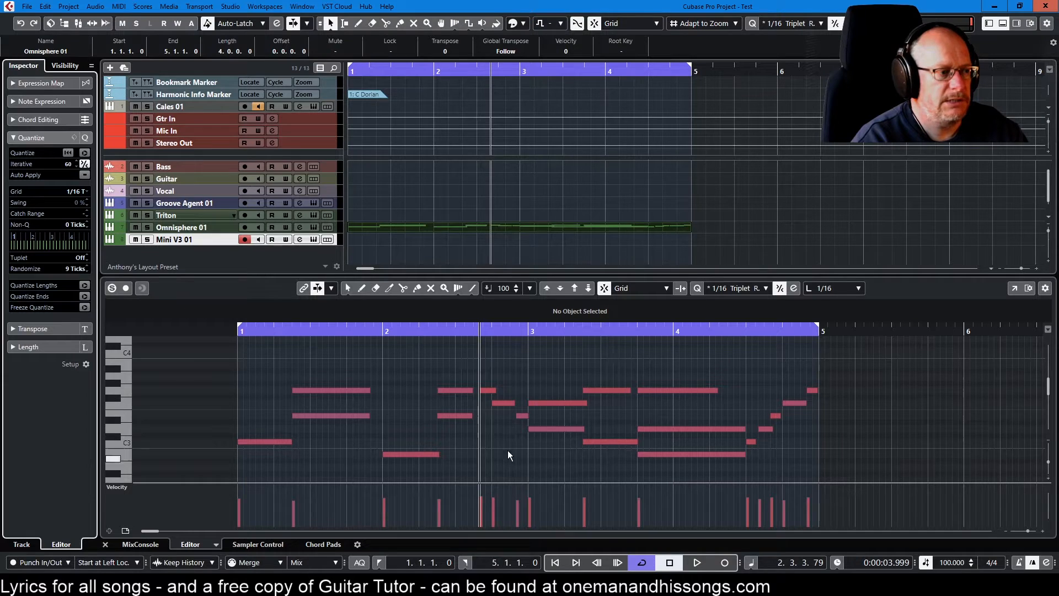
Step: Check the start positions of the individual F3, E3 and G3 notes between beat 2.3 and bar 3
{"action": "scroll", "coordinate": [484, 405], "scroll_direction": "up", "scroll_amount": 5, "text": "ctrl"}
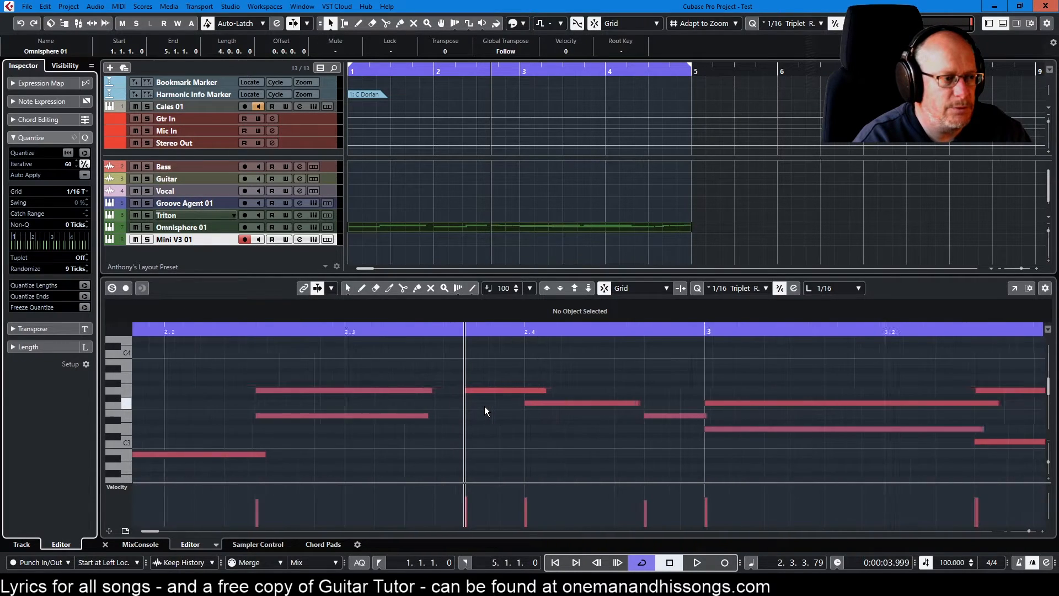
{"action": "scroll", "coordinate": [484, 406], "scroll_direction": "up", "scroll_amount": 1, "text": "ctrl"}
{"action": "left_click", "coordinate": [554, 403]}
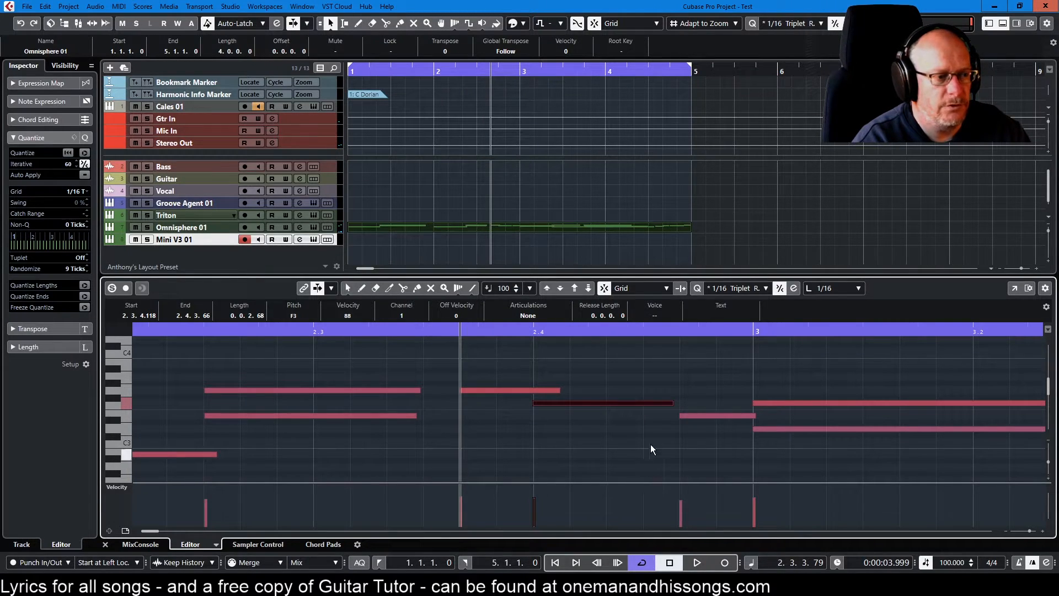
{"action": "left_click", "coordinate": [690, 414]}
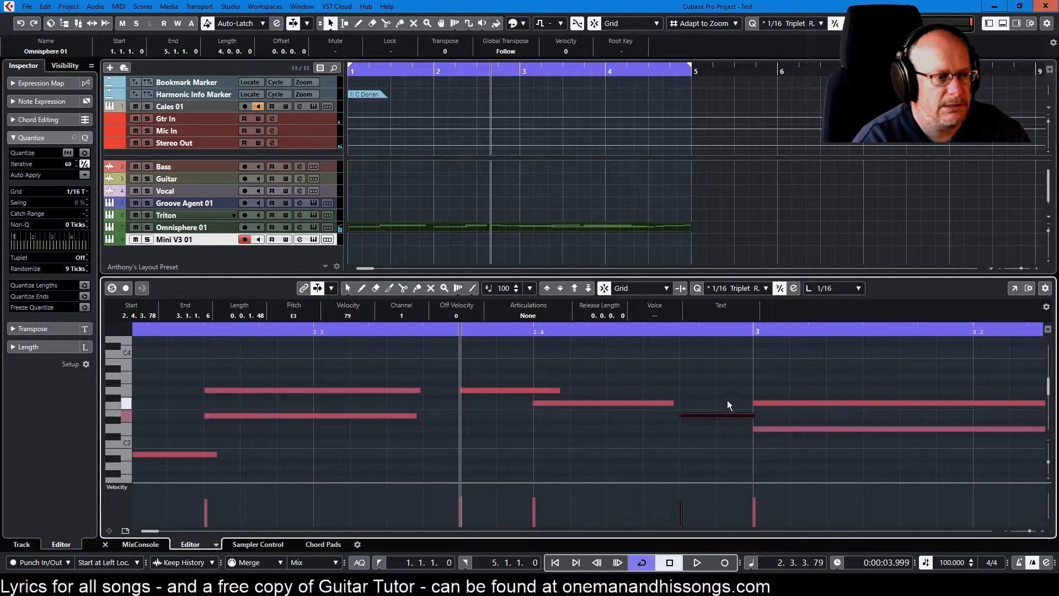
{"action": "left_click", "coordinate": [783, 402]}
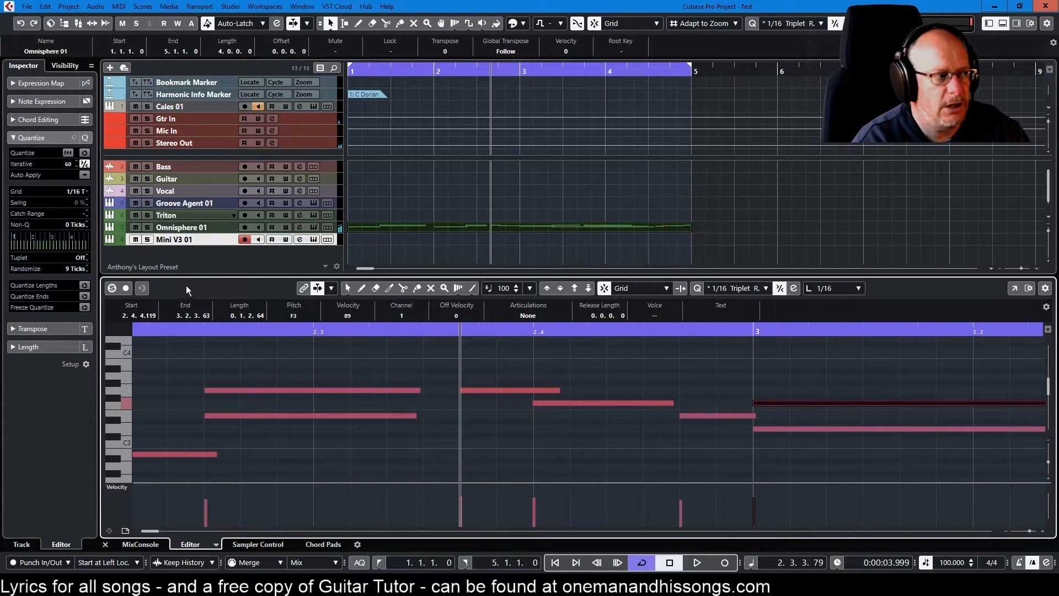
{"action": "left_click", "coordinate": [502, 389]}
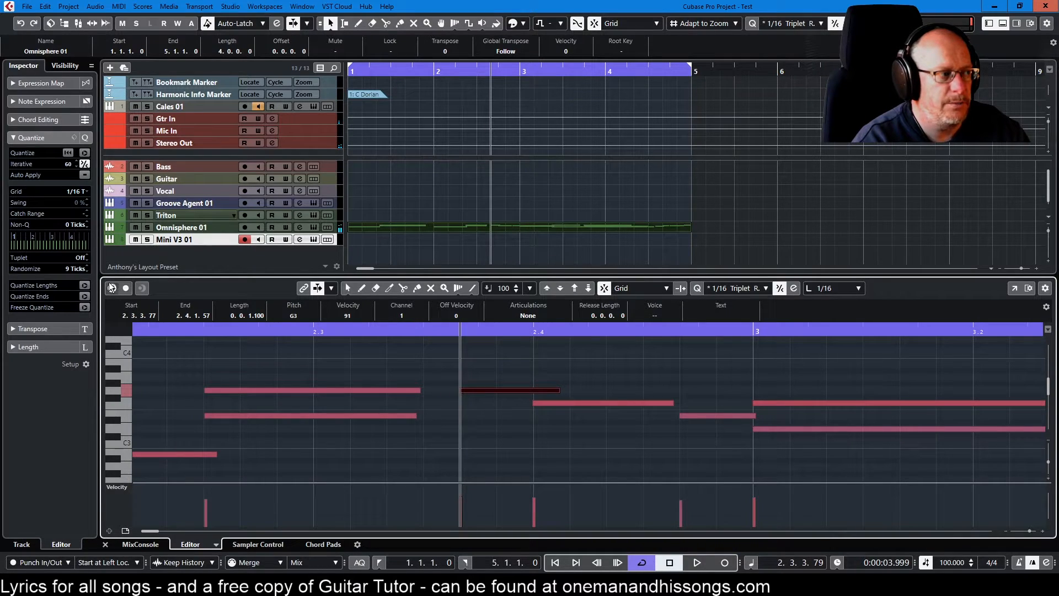
Step: Set Randomize back to 0 ticks and turn off iterative quantize, showing the full part in the editor
{"action": "scroll", "coordinate": [68, 269], "scroll_direction": "down", "scroll_amount": 9}
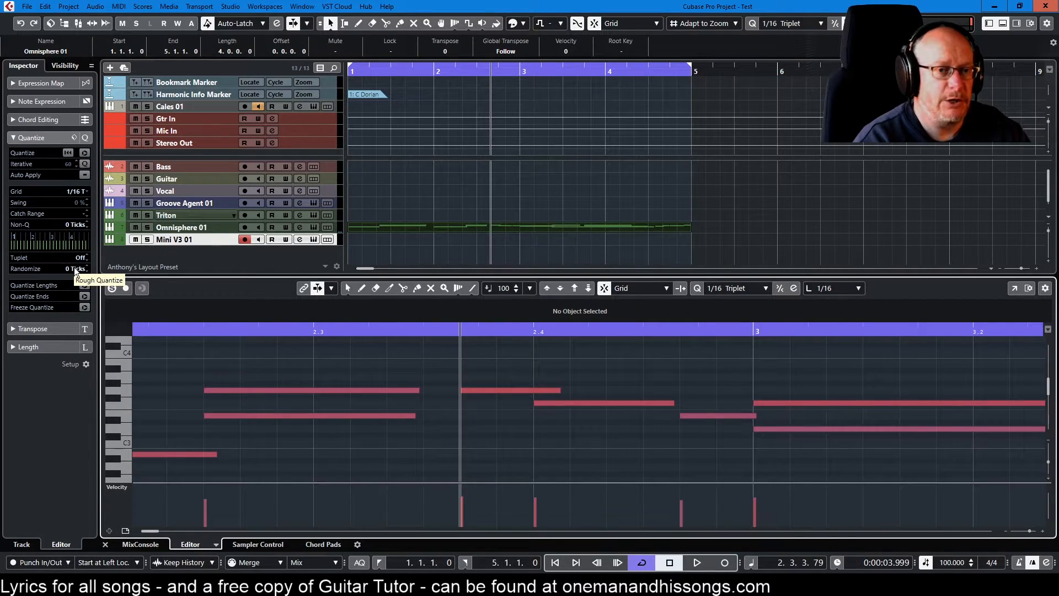
{"action": "scroll", "coordinate": [485, 421], "scroll_direction": "down", "scroll_amount": 3}
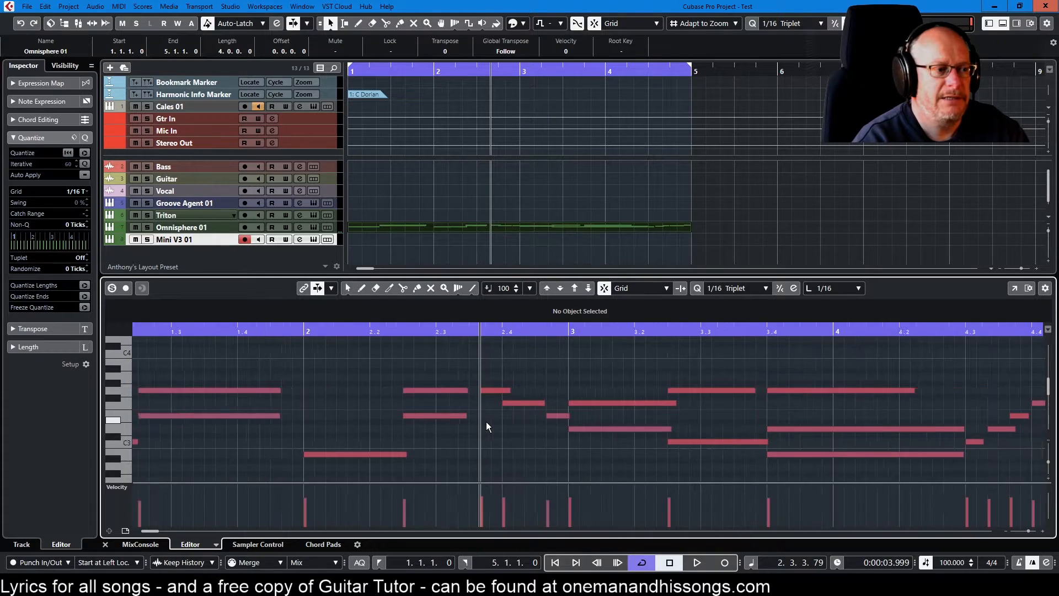
{"action": "scroll", "coordinate": [487, 421], "scroll_direction": "down", "scroll_amount": 3}
{"action": "scroll", "coordinate": [488, 421], "scroll_direction": "up", "scroll_amount": 2}
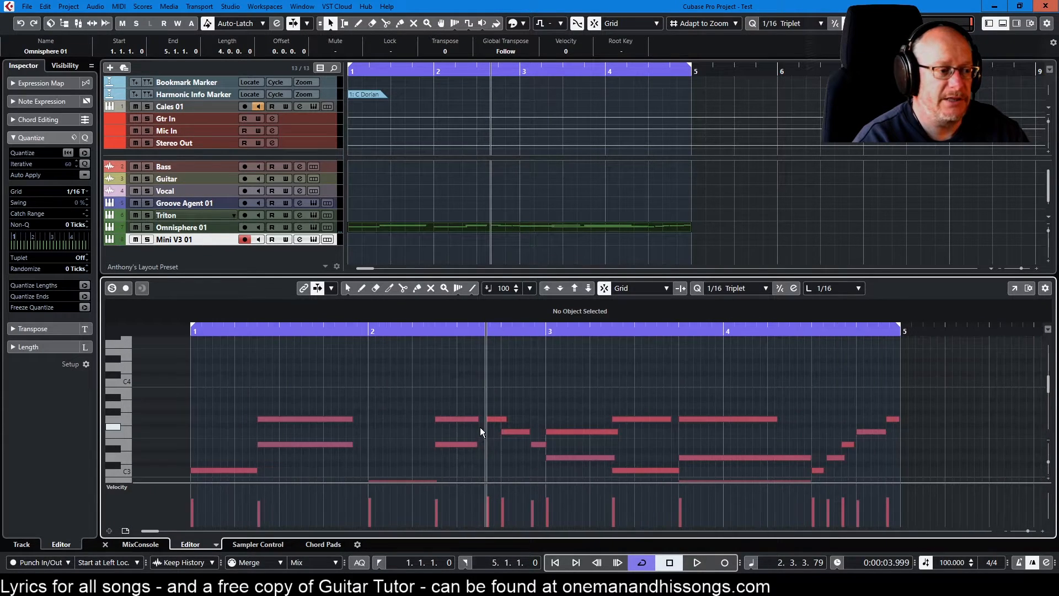
{"action": "scroll", "coordinate": [524, 443], "scroll_direction": "down", "scroll_amount": 2}
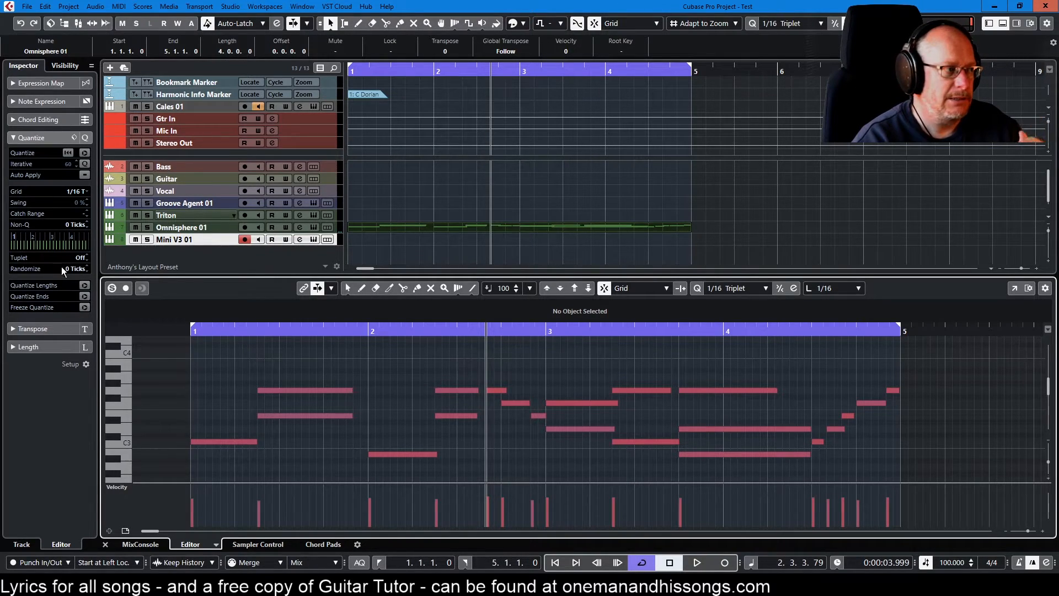
Step: Quantize the whole part with Randomize set to 10 ticks, and return Randomize to 0 ticks
{"action": "scroll", "coordinate": [69, 268], "scroll_direction": "up", "scroll_amount": 1}
{"action": "scroll", "coordinate": [74, 253], "scroll_direction": "down", "scroll_amount": 1}
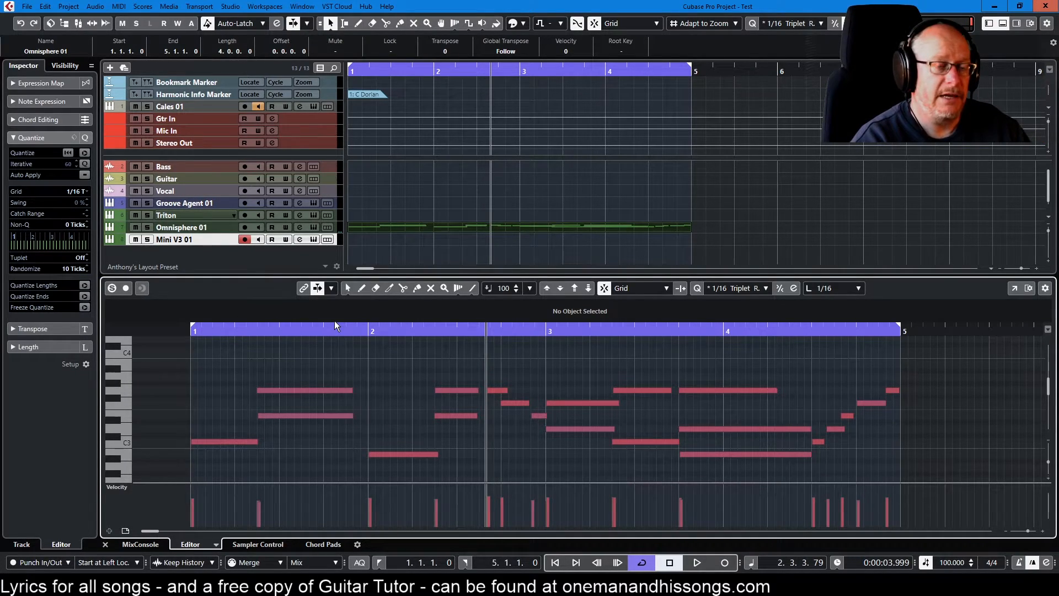
{"action": "left_click", "coordinate": [17, 317]}
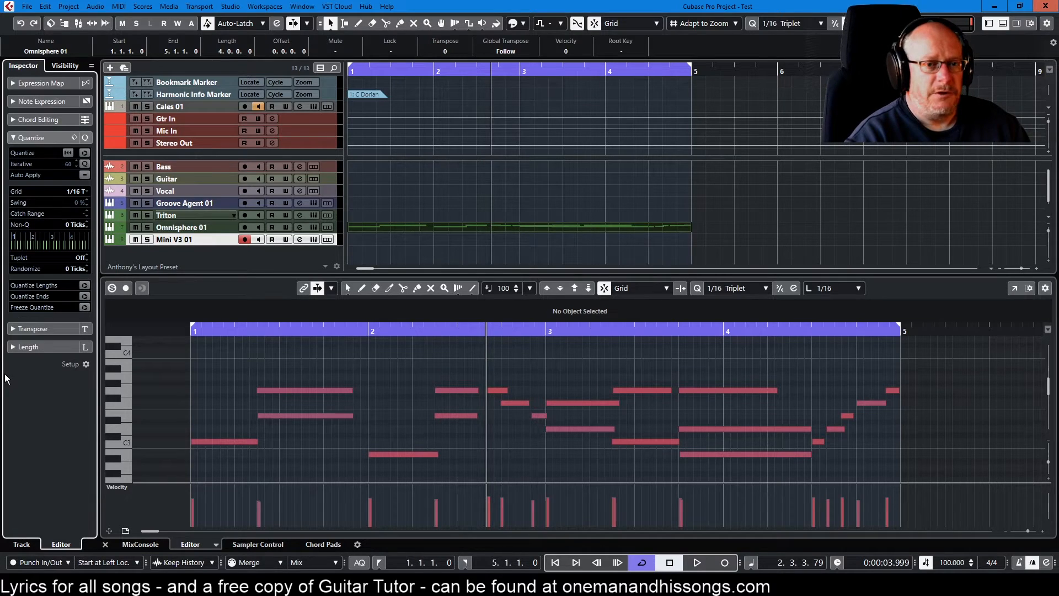
Step: Try 1/16 Triplet as the length quantize value and switch it to Quantize Link
{"action": "left_click", "coordinate": [825, 288]}
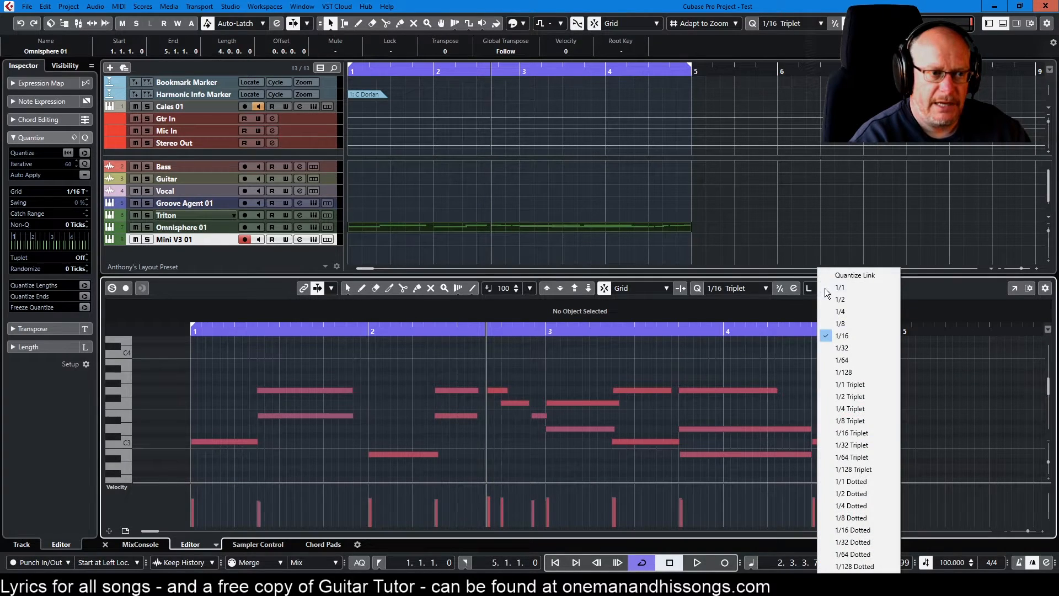
{"action": "left_click", "coordinate": [848, 434]}
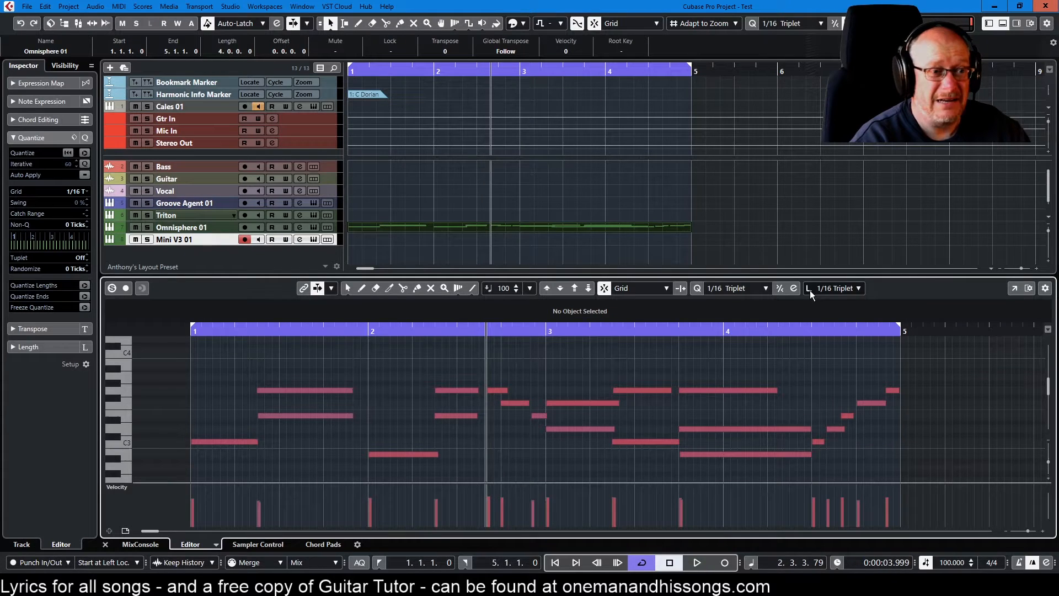
{"action": "left_click", "coordinate": [857, 289]}
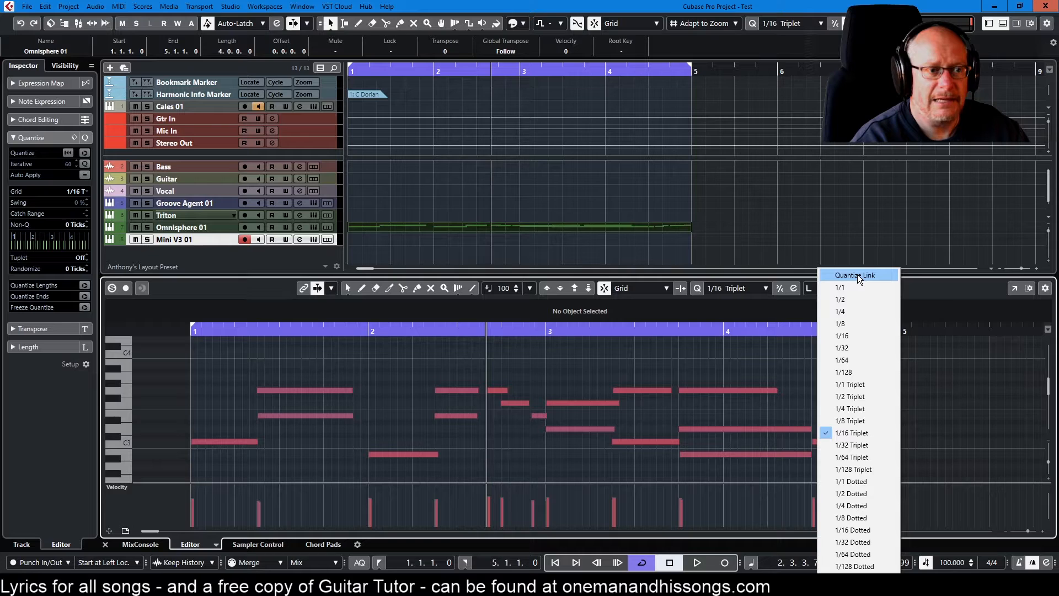
{"action": "left_click", "coordinate": [856, 274]}
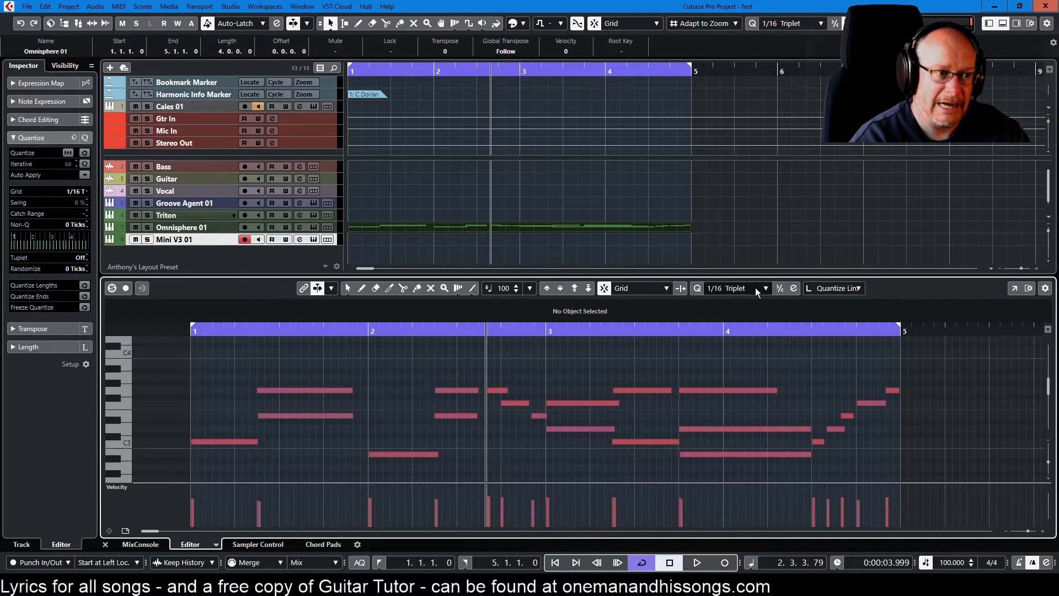
{"action": "left_click", "coordinate": [857, 288]}
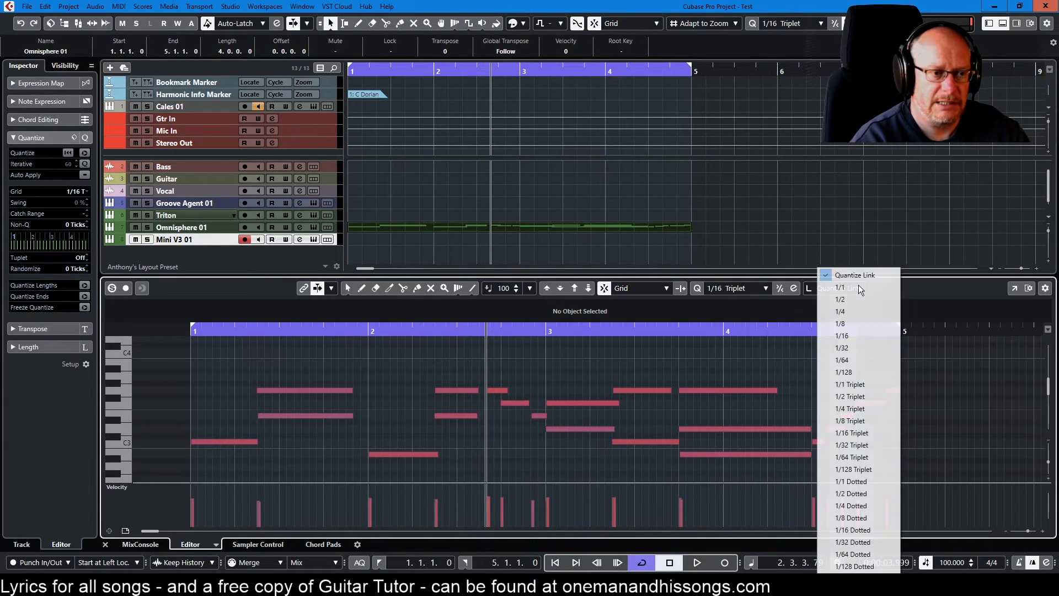
{"action": "left_click", "coordinate": [824, 274]}
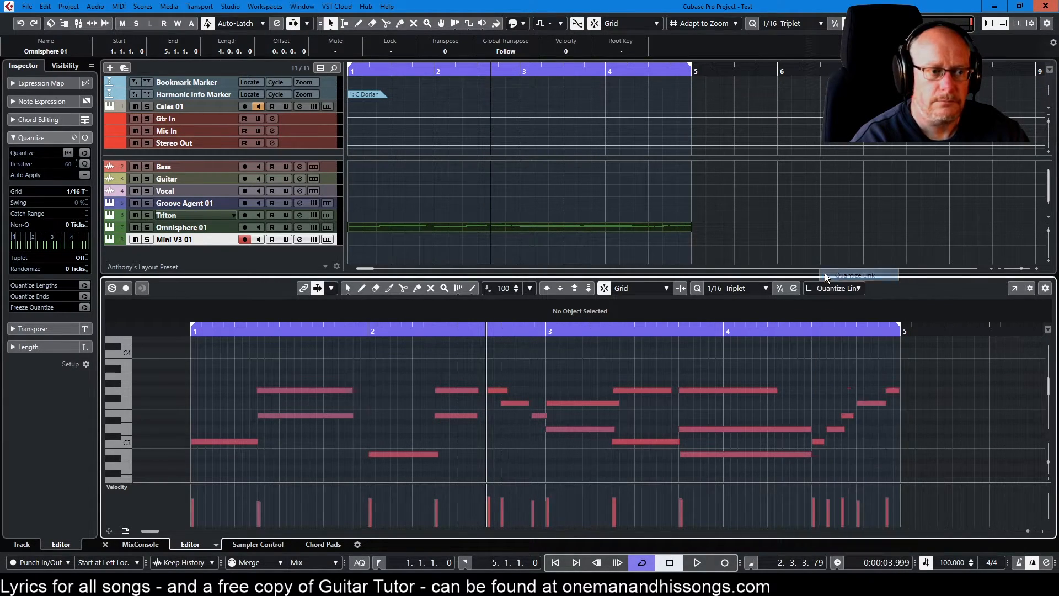
{"action": "left_click", "coordinate": [860, 288]}
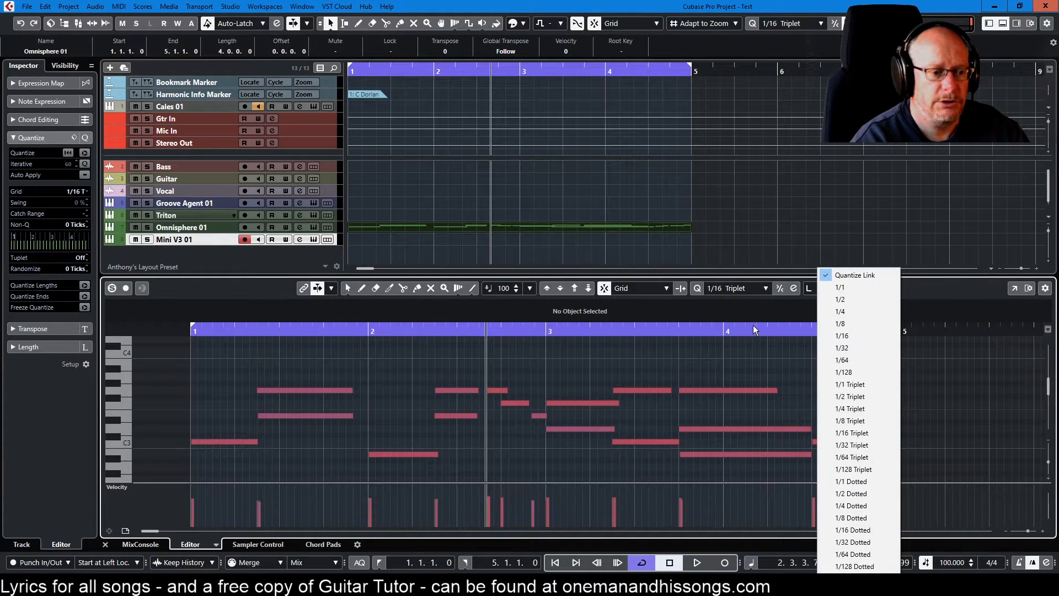
{"action": "key", "text": "Escape"}
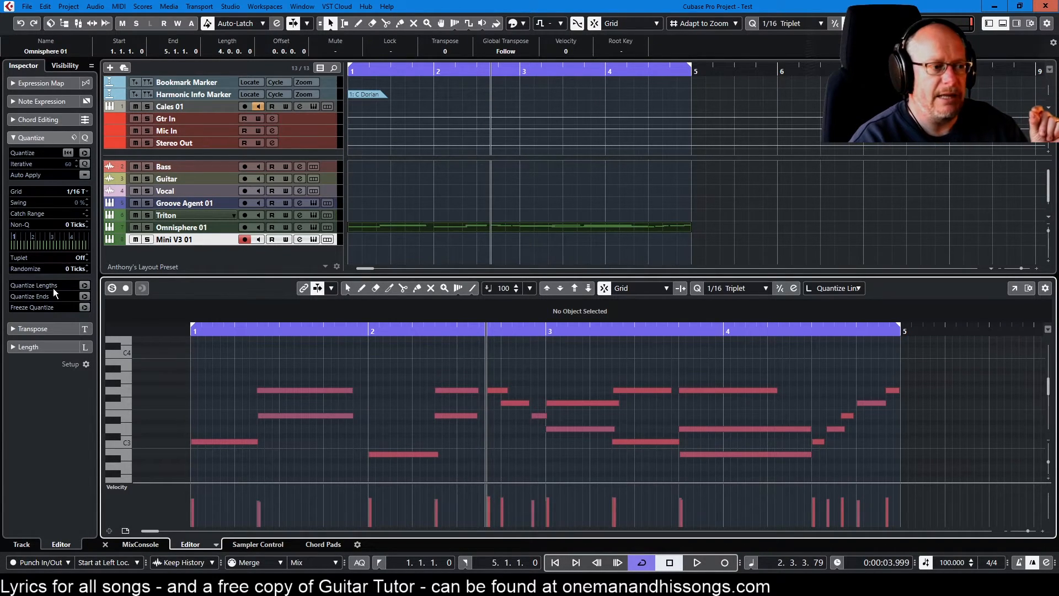
Step: With snapping off, move the G3 note just before beat 2.3 to start at 2.2.2.101 and quantize its length
{"action": "scroll", "coordinate": [451, 435], "scroll_direction": "up", "scroll_amount": 3}
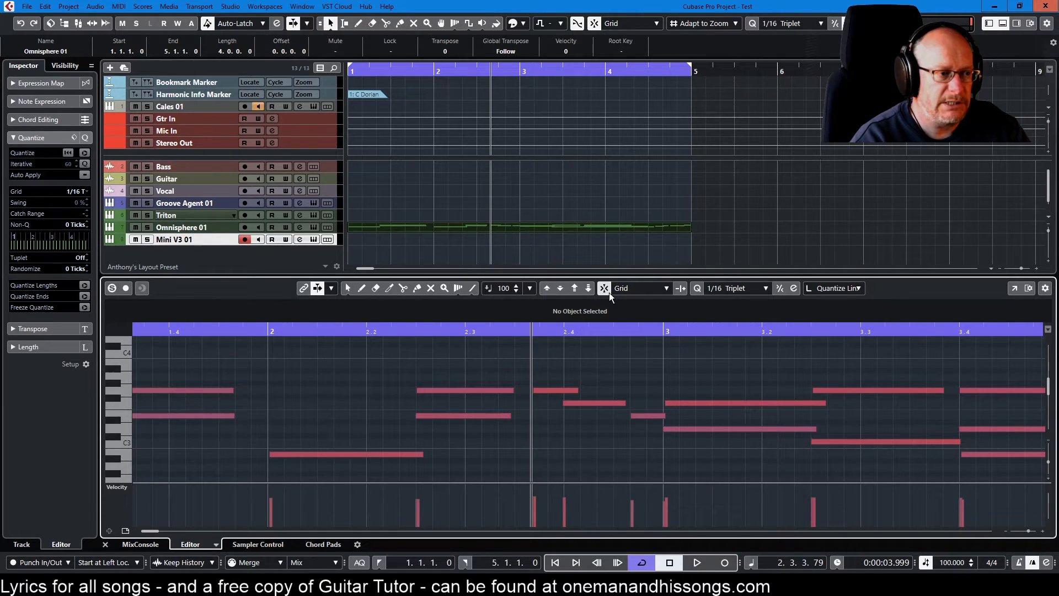
{"action": "left_click_drag", "start_coordinate": [418, 390], "coordinate": [412, 390]}
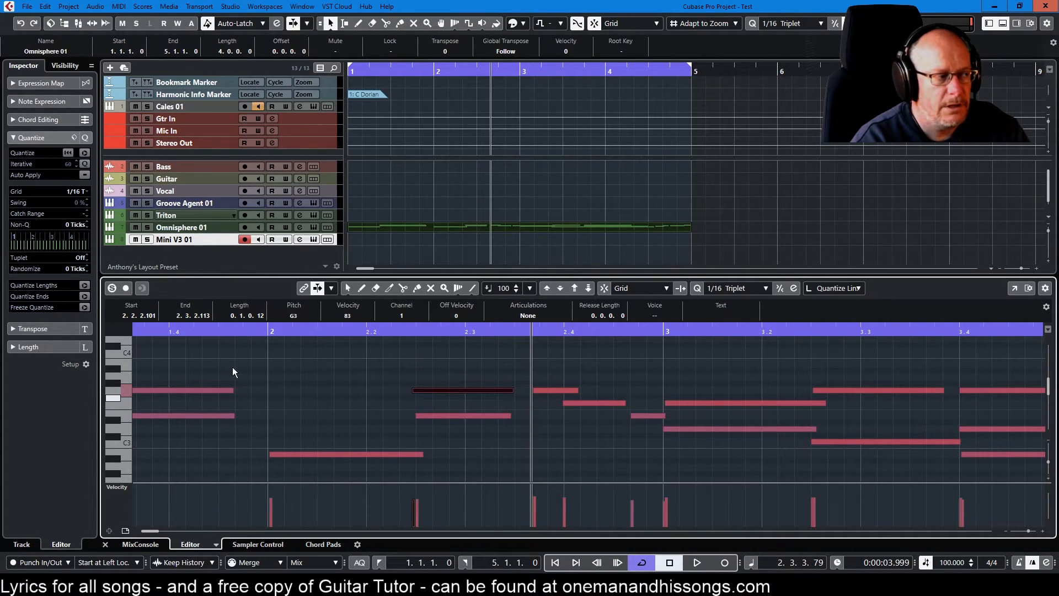
{"action": "left_click", "coordinate": [84, 286]}
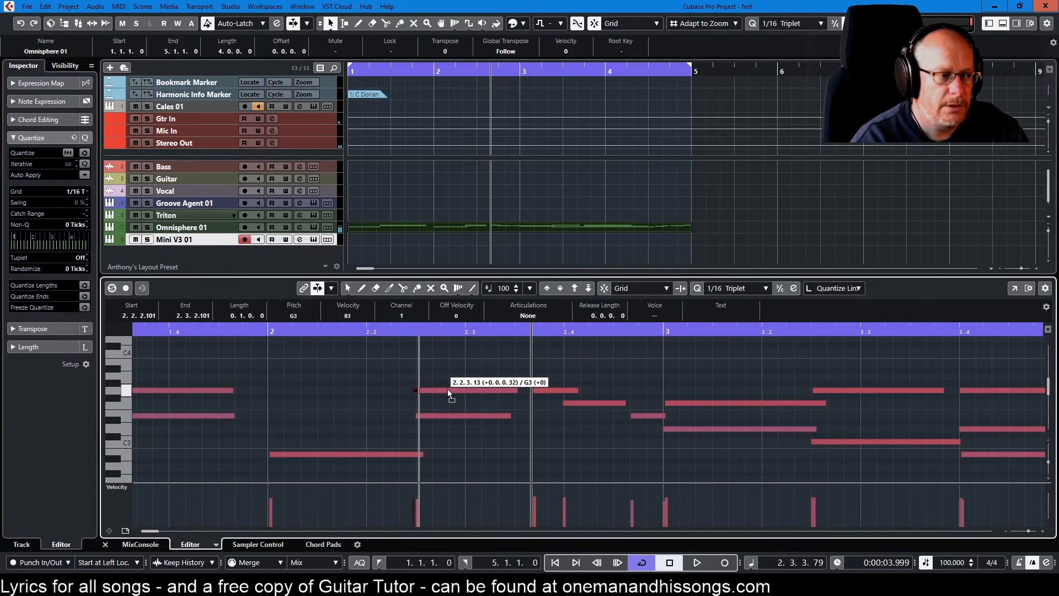
Step: Reposition the selected G3 note to start at 2.2.3.0, shorten it to end at 2.3.2.98 and quantize its end
{"action": "left_click_drag", "start_coordinate": [448, 388], "coordinate": [454, 389]}
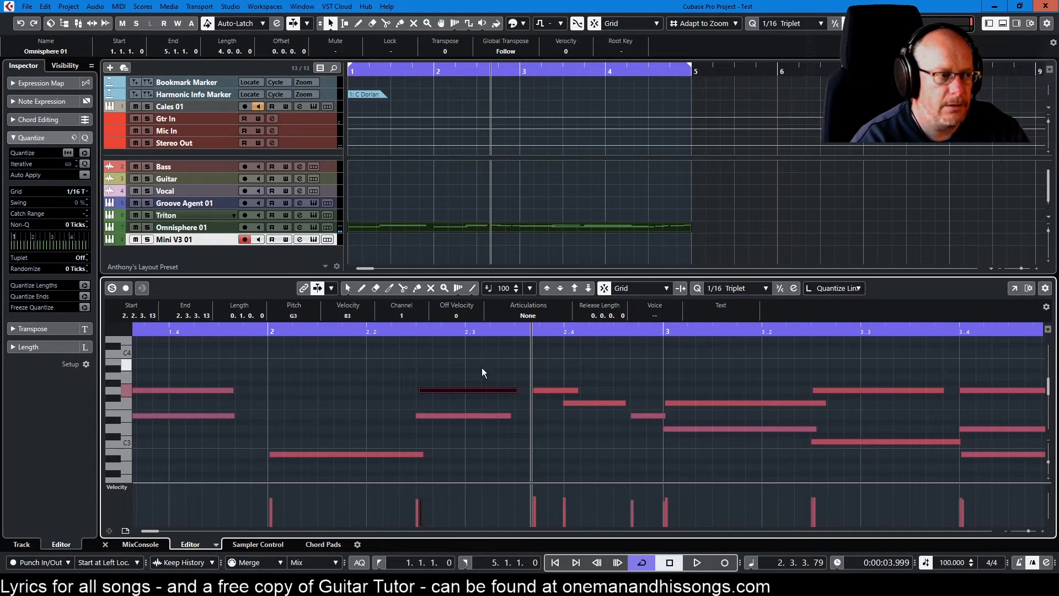
{"action": "left_click_drag", "start_coordinate": [463, 388], "coordinate": [460, 389]}
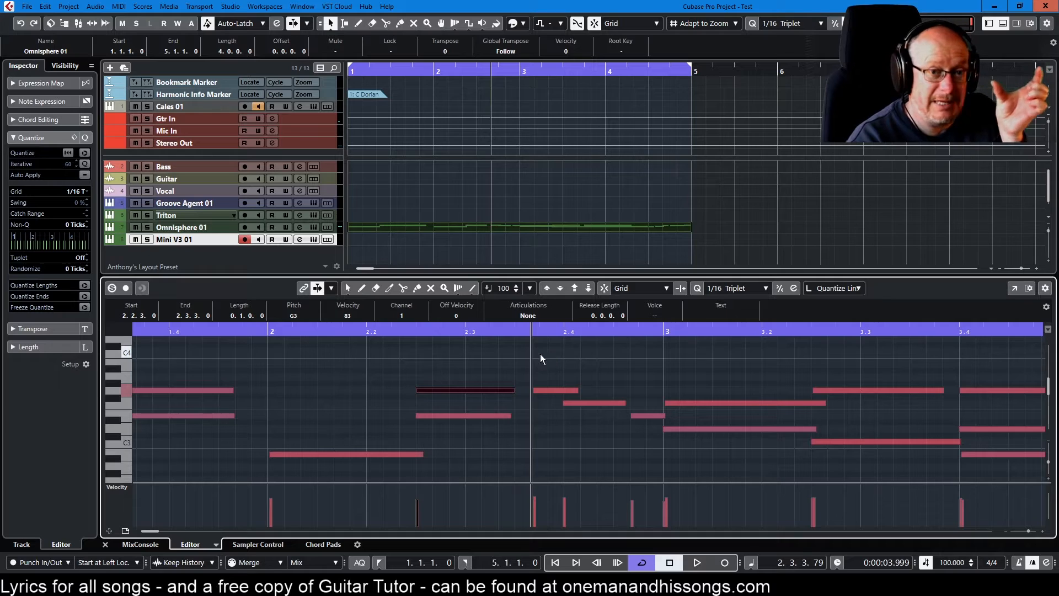
{"action": "left_click_drag", "start_coordinate": [515, 392], "coordinate": [510, 393]}
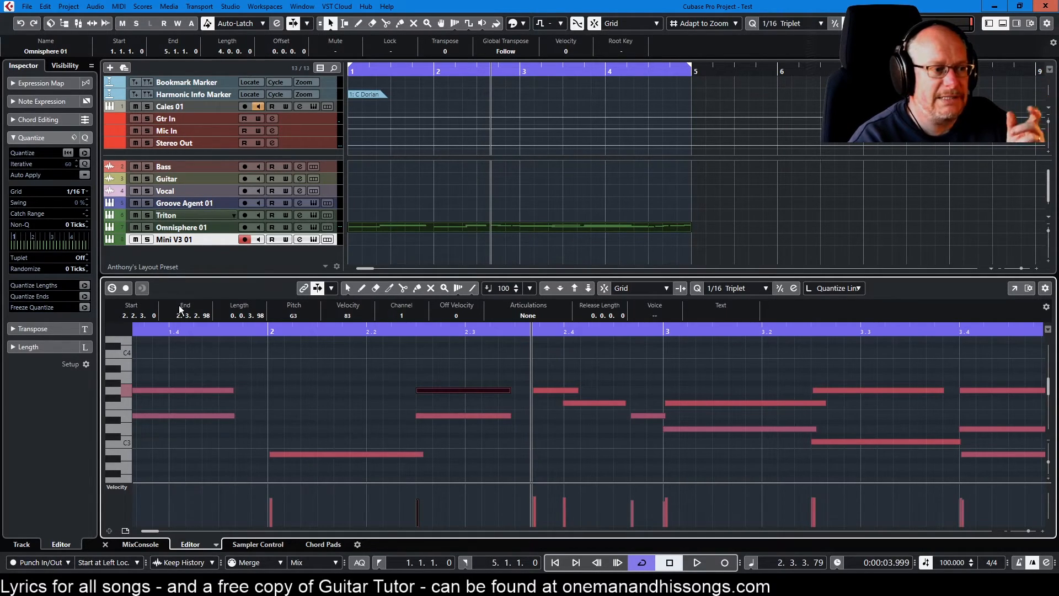
{"action": "left_click", "coordinate": [87, 297]}
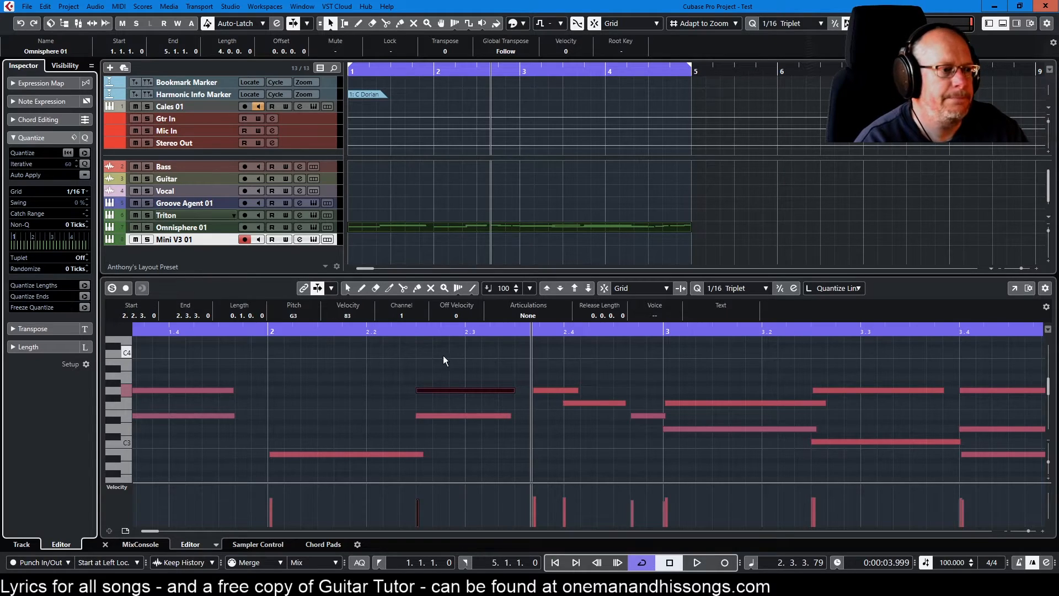
Step: Try Fixed Lengths on the B2, E3 and G3 notes in the first half of bar 2 and undo it
{"action": "left_click_drag", "start_coordinate": [351, 353], "coordinate": [525, 466]}
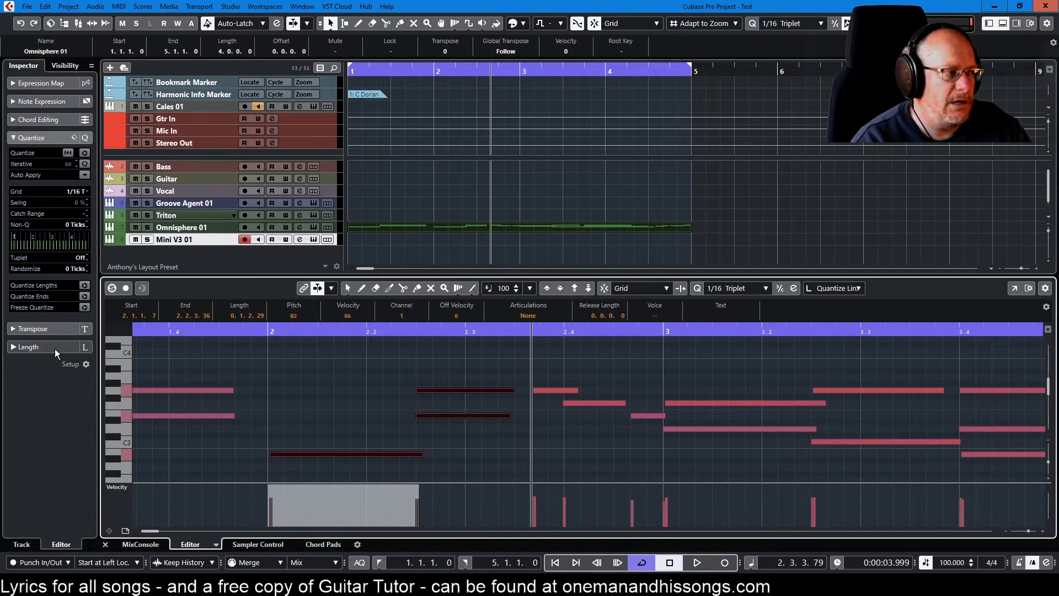
{"action": "left_click", "coordinate": [29, 347]}
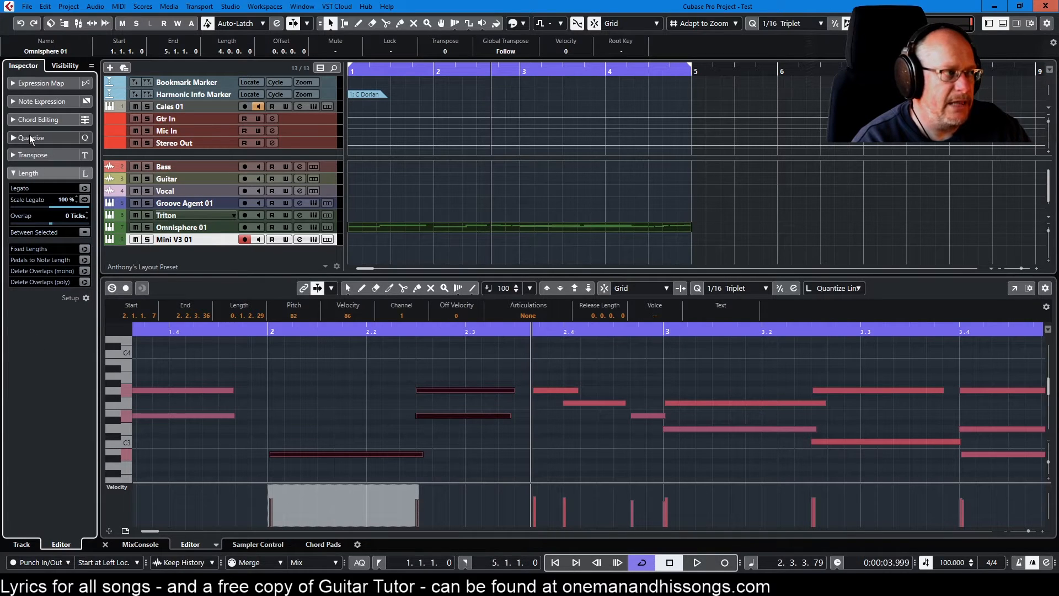
{"action": "left_click", "coordinate": [47, 138]}
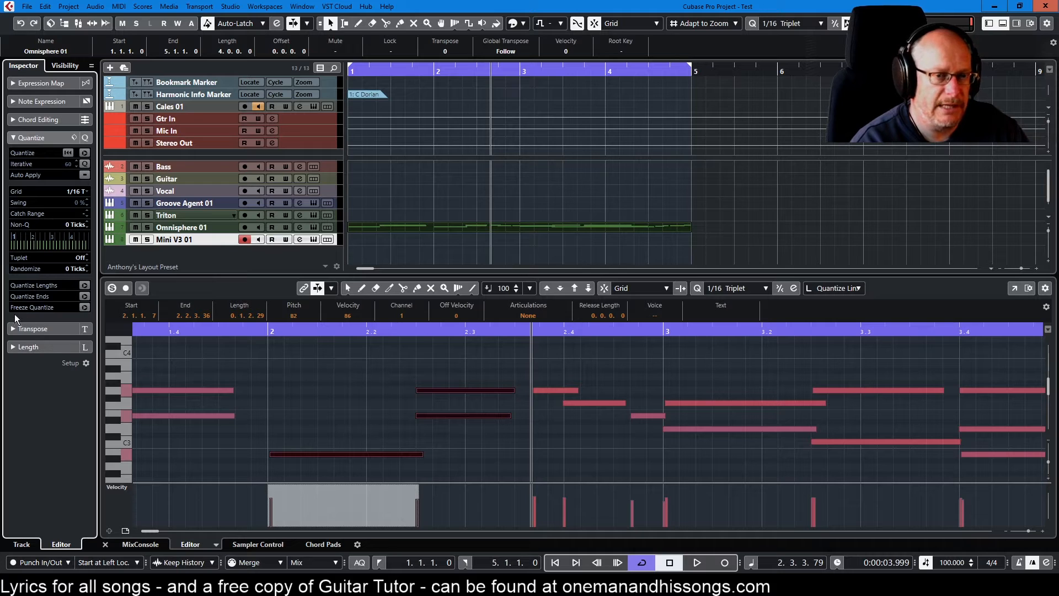
{"action": "left_click", "coordinate": [29, 348]}
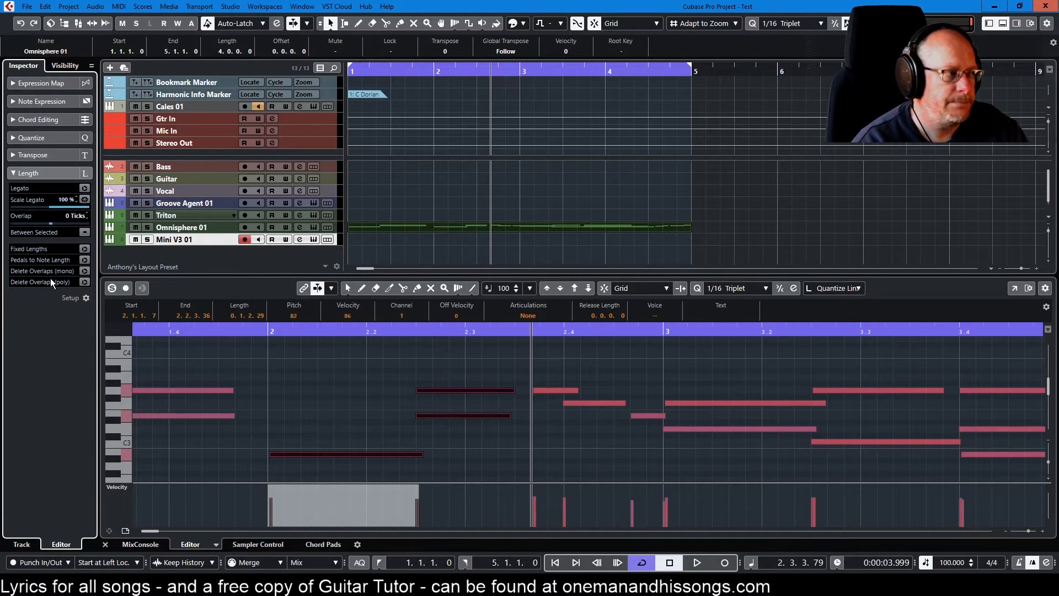
{"action": "left_click", "coordinate": [84, 249]}
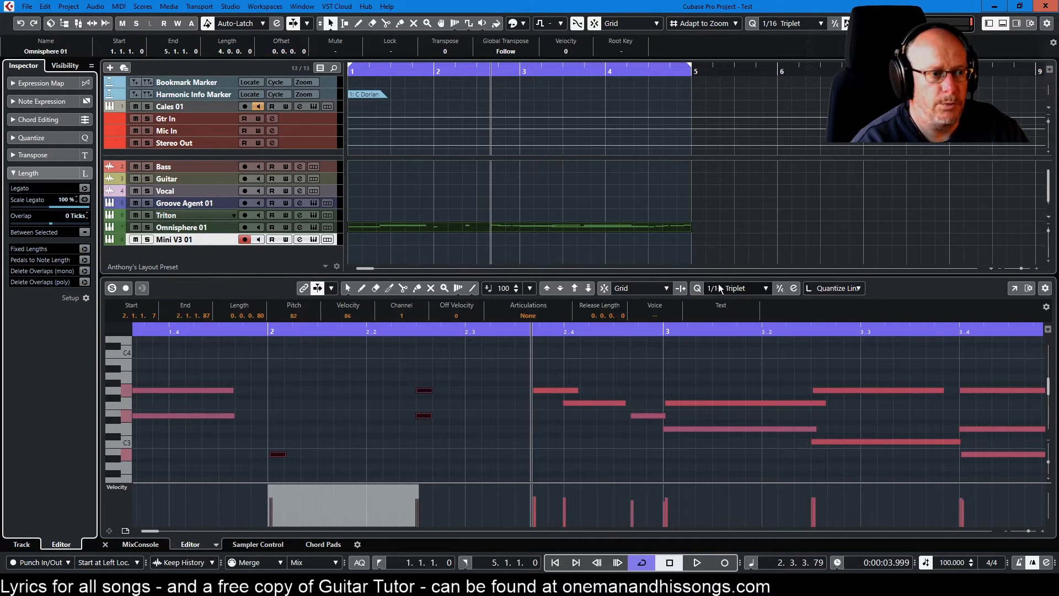
{"action": "left_click", "coordinate": [498, 428]}
{"action": "key", "text": "shift+f"}
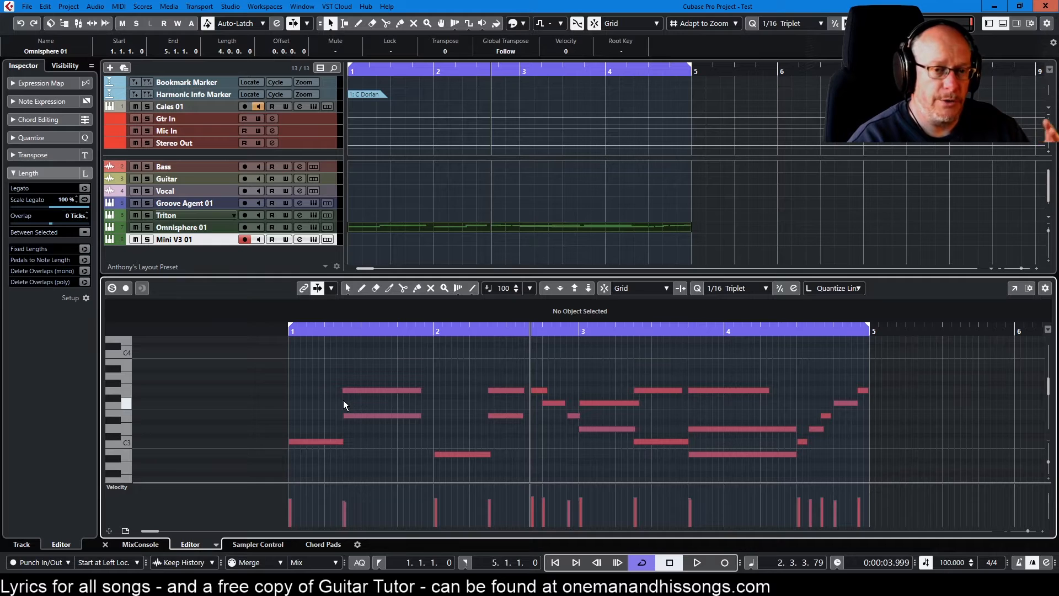
Step: Try Legato on the E3 and G3 notes in bar 1 together with bar 2's first note, inspect the note ends and undo it
{"action": "left_click_drag", "start_coordinate": [384, 361], "coordinate": [471, 470]}
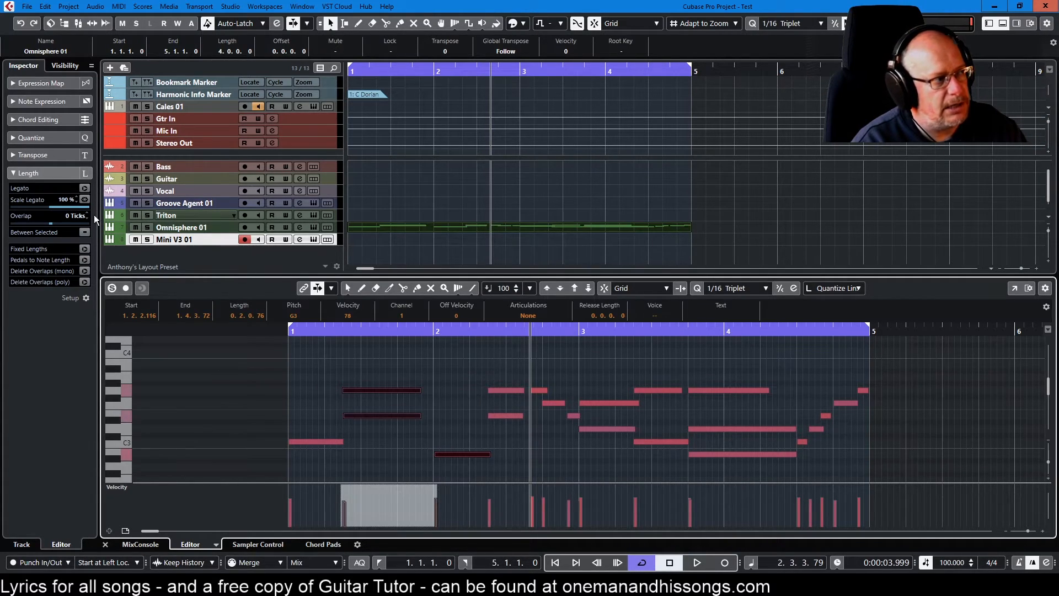
{"action": "left_click", "coordinate": [84, 188]}
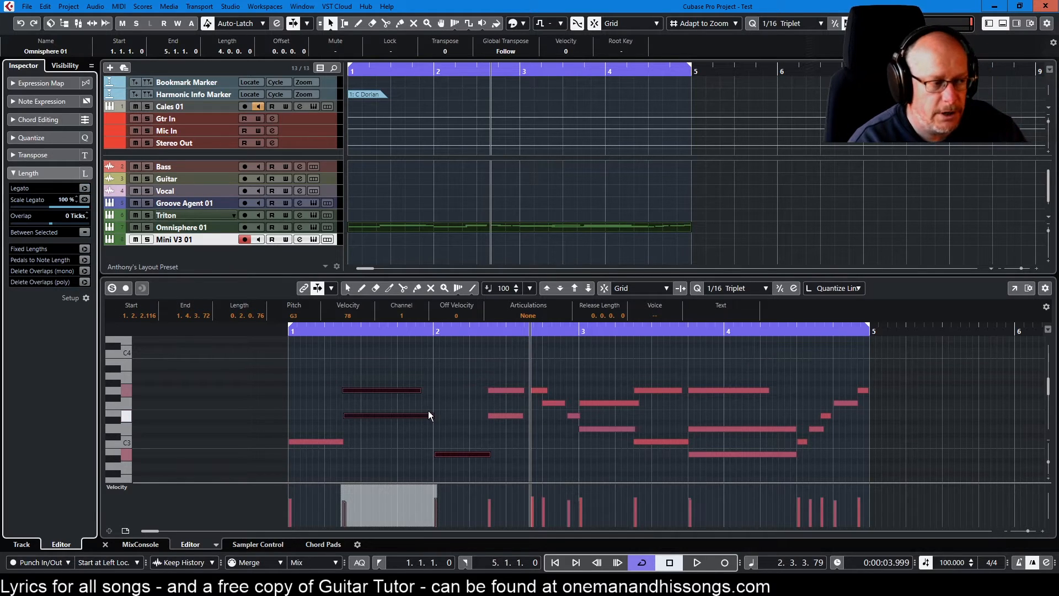
{"action": "scroll", "coordinate": [436, 429], "scroll_direction": "up", "scroll_amount": 8}
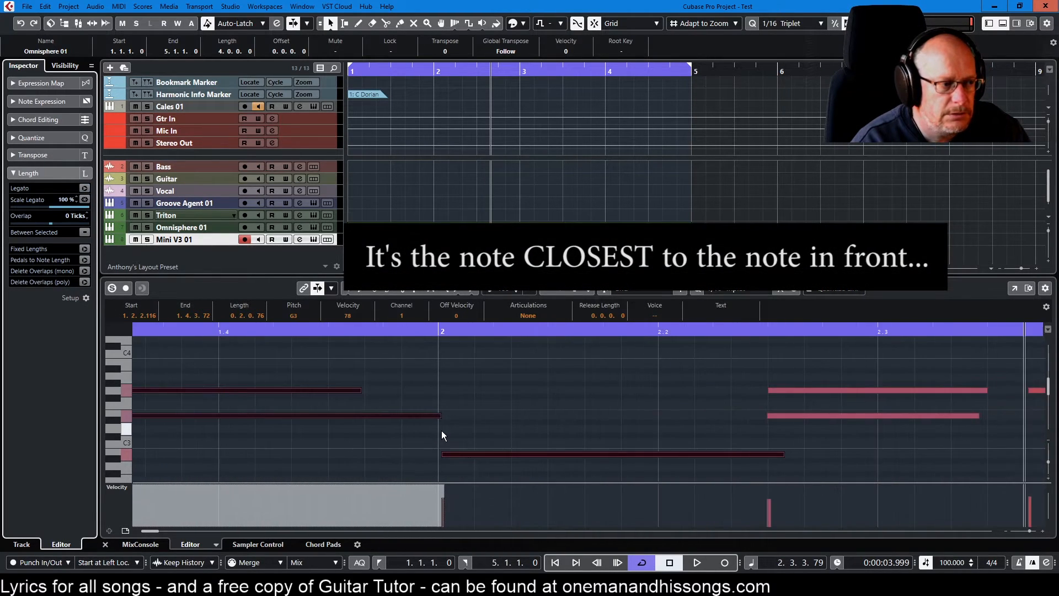
{"action": "scroll", "coordinate": [443, 431], "scroll_direction": "up", "scroll_amount": 3}
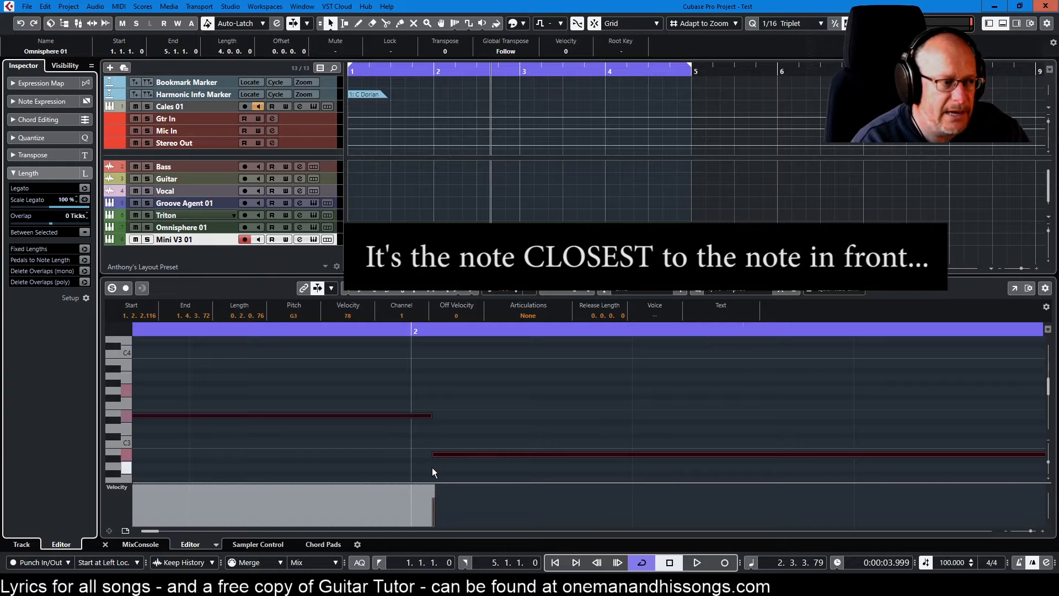
{"action": "scroll", "coordinate": [446, 402], "scroll_direction": "down", "scroll_amount": 10}
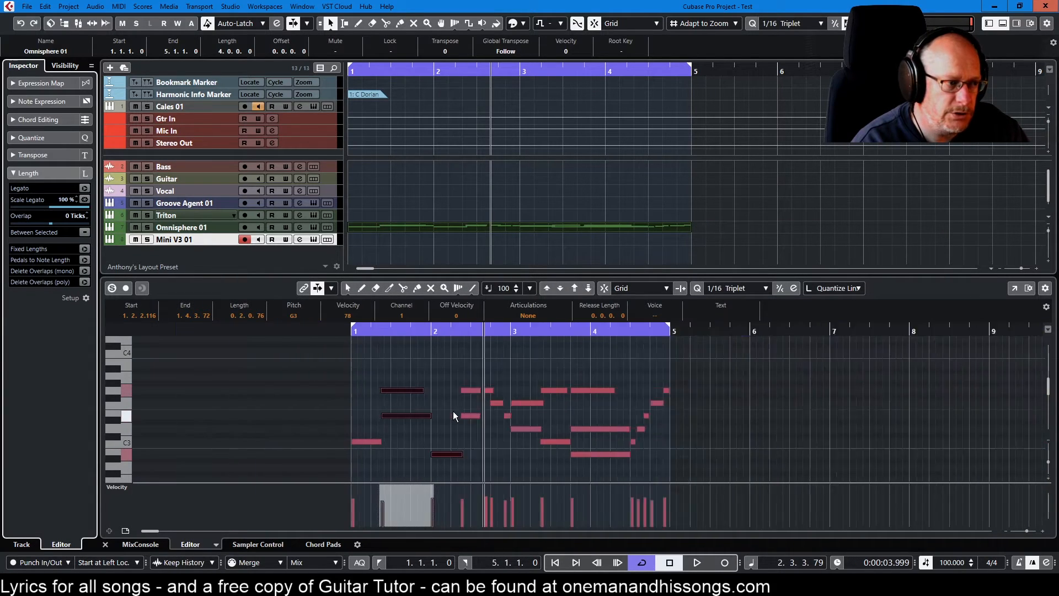
{"action": "scroll", "coordinate": [458, 412], "scroll_direction": "up", "scroll_amount": 1}
{"action": "scroll", "coordinate": [345, 436], "scroll_direction": "up", "scroll_amount": 3}
Step: Try Legato with Between Selected enabled on bar 1's G3 note and bar 2's first note, undo it and disable Between Selected
{"action": "left_click", "coordinate": [346, 389]}
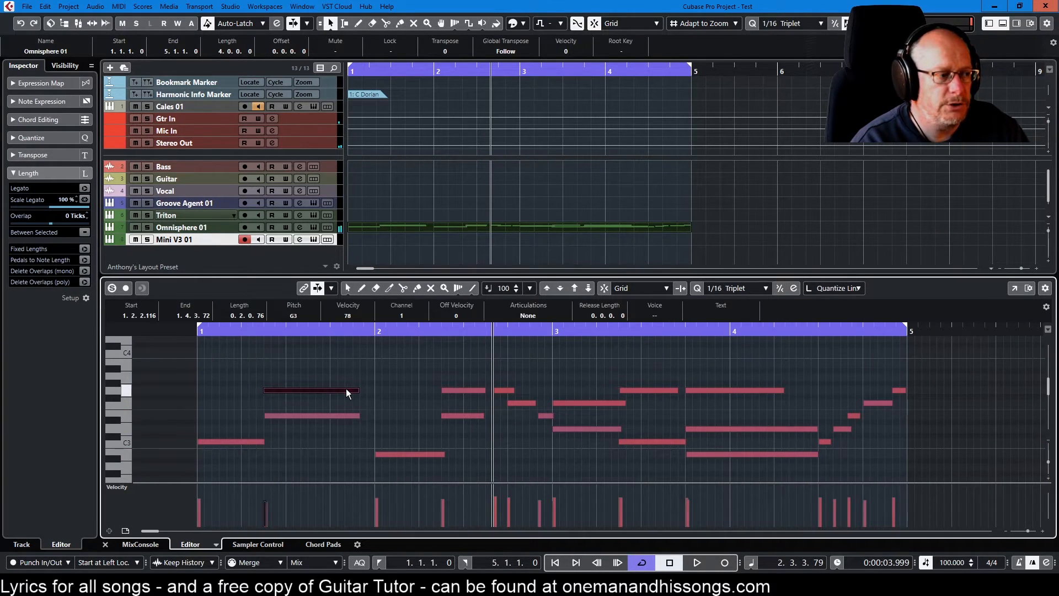
{"action": "left_click", "coordinate": [404, 454], "text": "shift"}
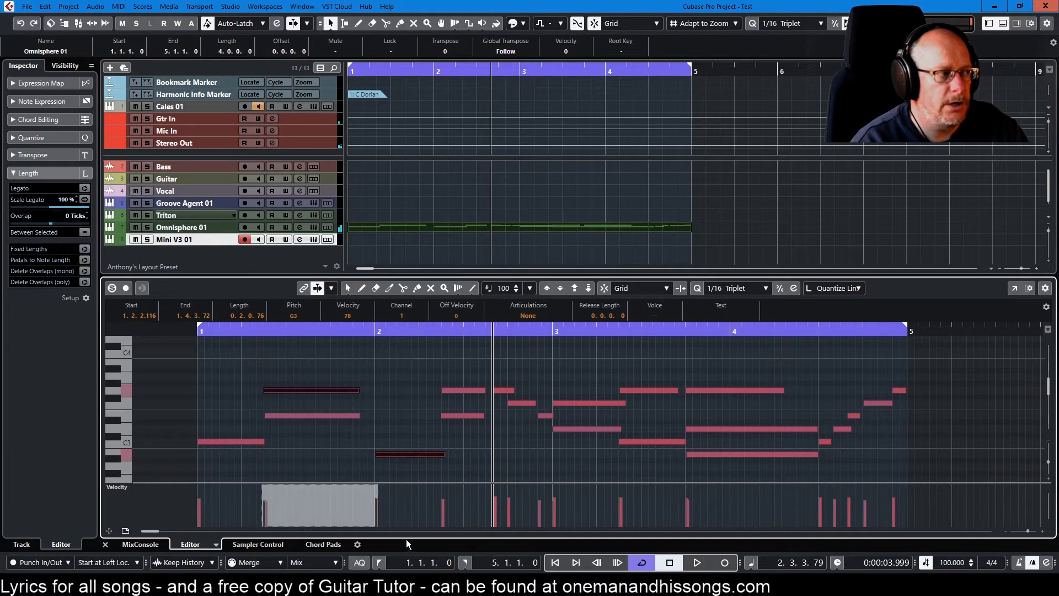
{"action": "left_click", "coordinate": [84, 232]}
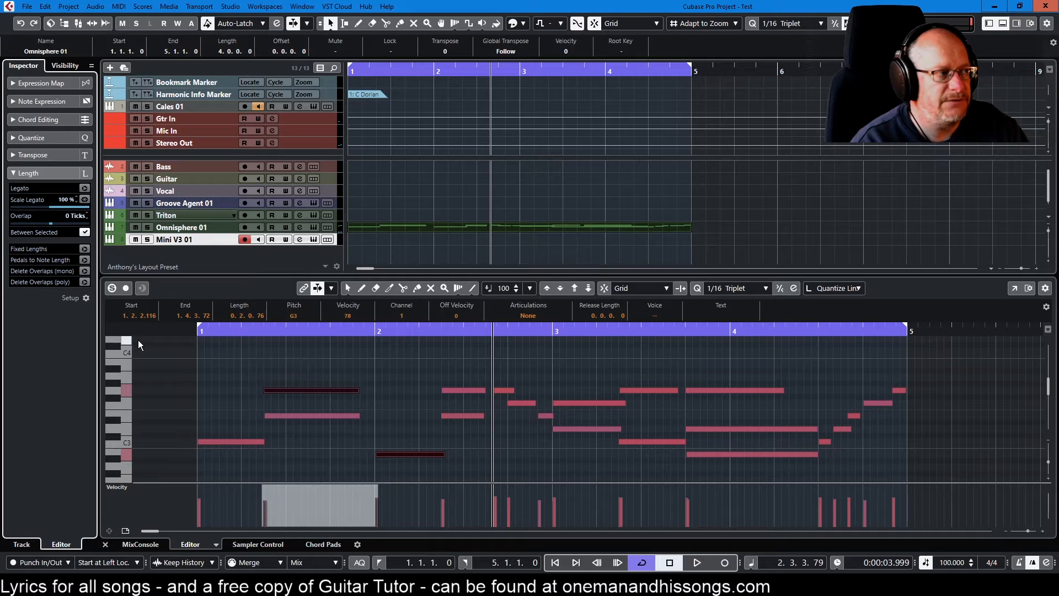
{"action": "left_click", "coordinate": [84, 187]}
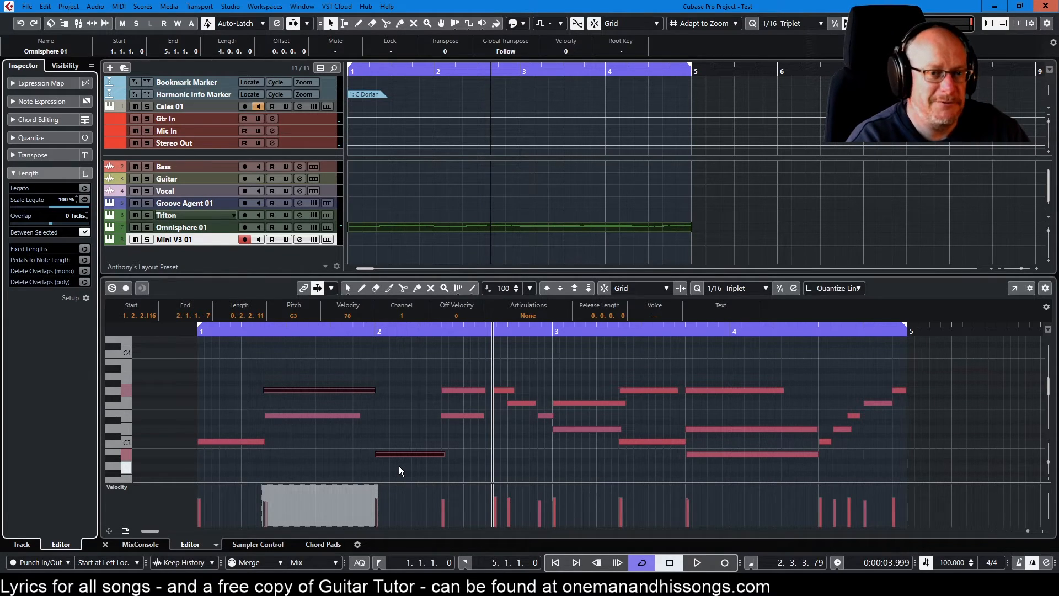
{"action": "key", "text": "ctrl+z"}
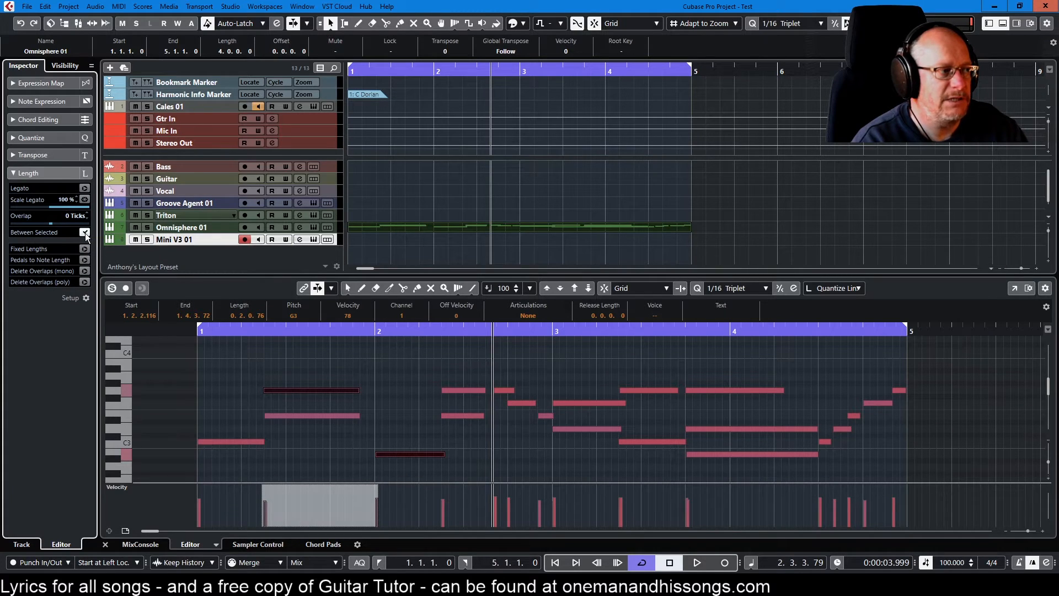
{"action": "left_click", "coordinate": [322, 415]}
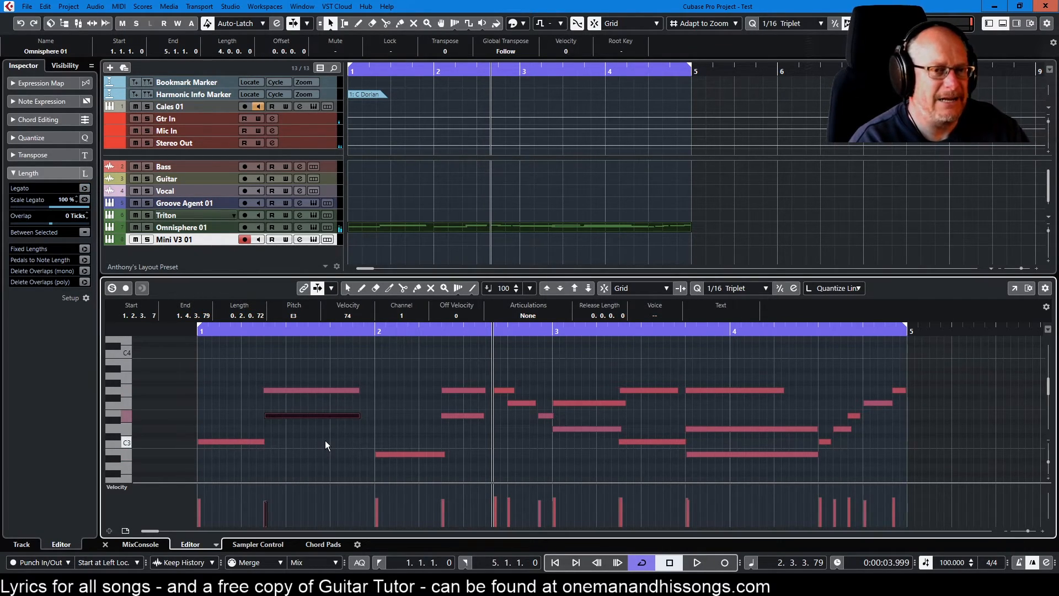
{"action": "left_click", "coordinate": [326, 440]}
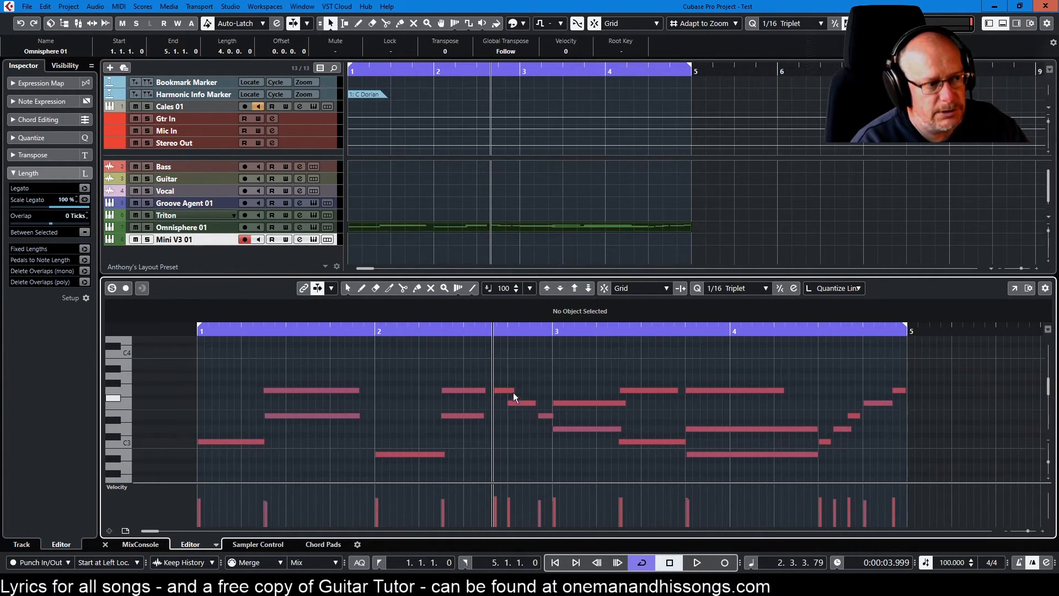
Step: Play the run leading into bar 3, try Delete Overlaps (poly) on its first two notes and undo it
{"action": "key", "text": "space"}
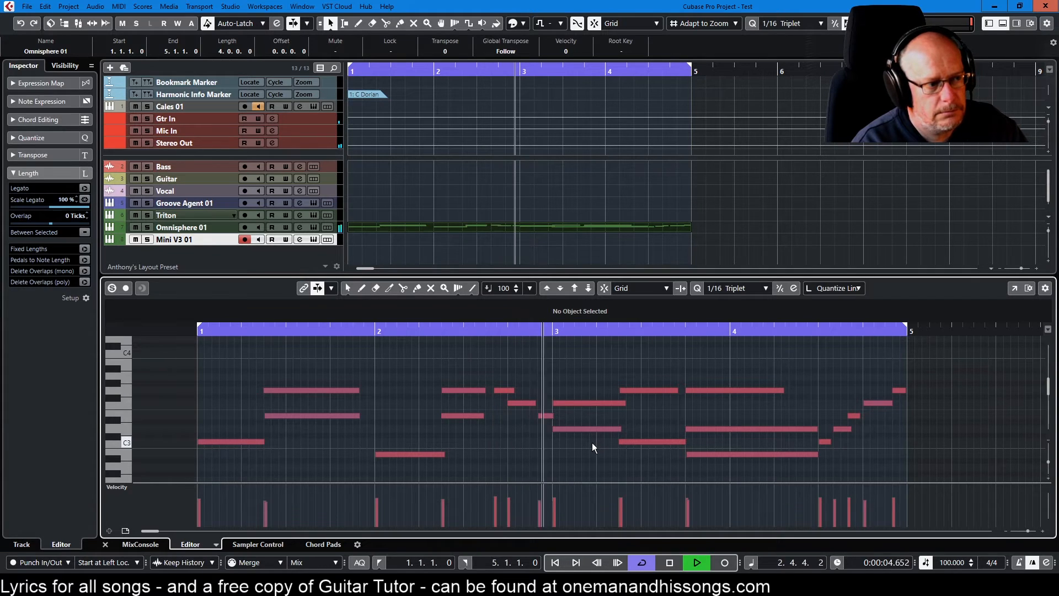
{"action": "key", "text": "space"}
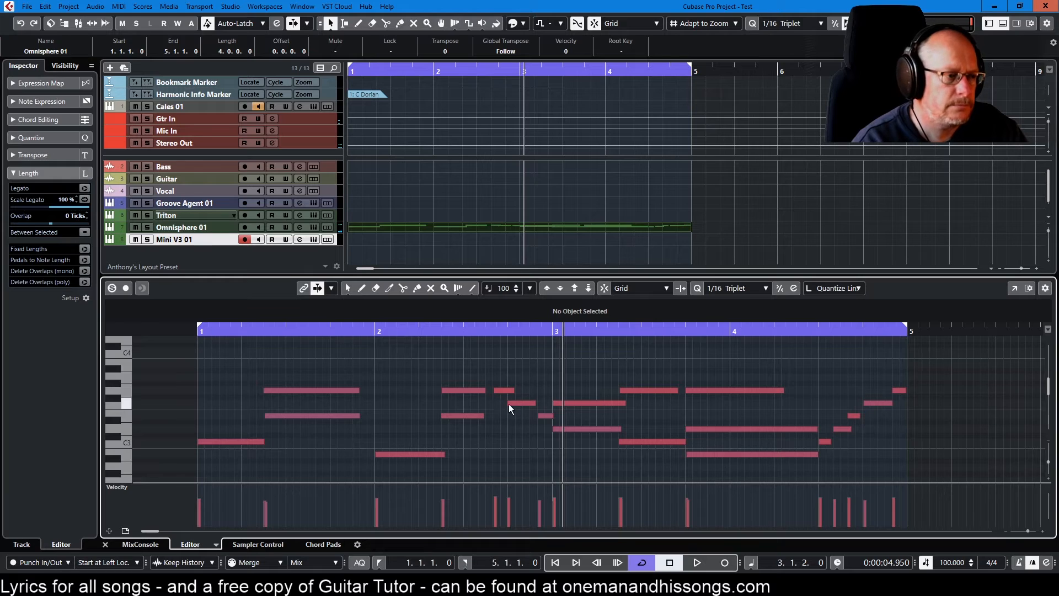
{"action": "left_click_drag", "start_coordinate": [500, 372], "coordinate": [522, 419]}
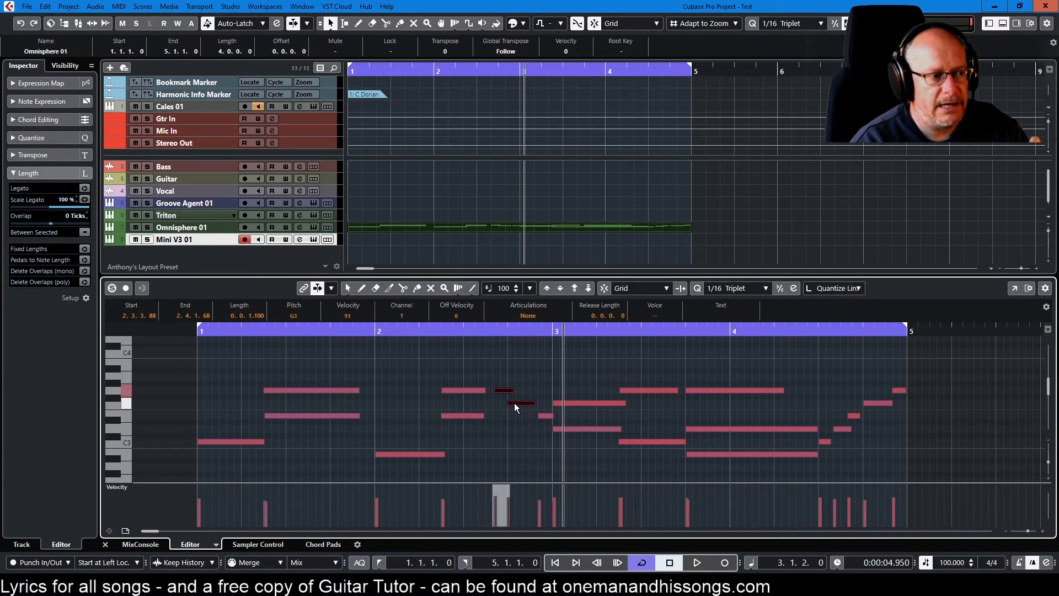
{"action": "left_click", "coordinate": [86, 283]}
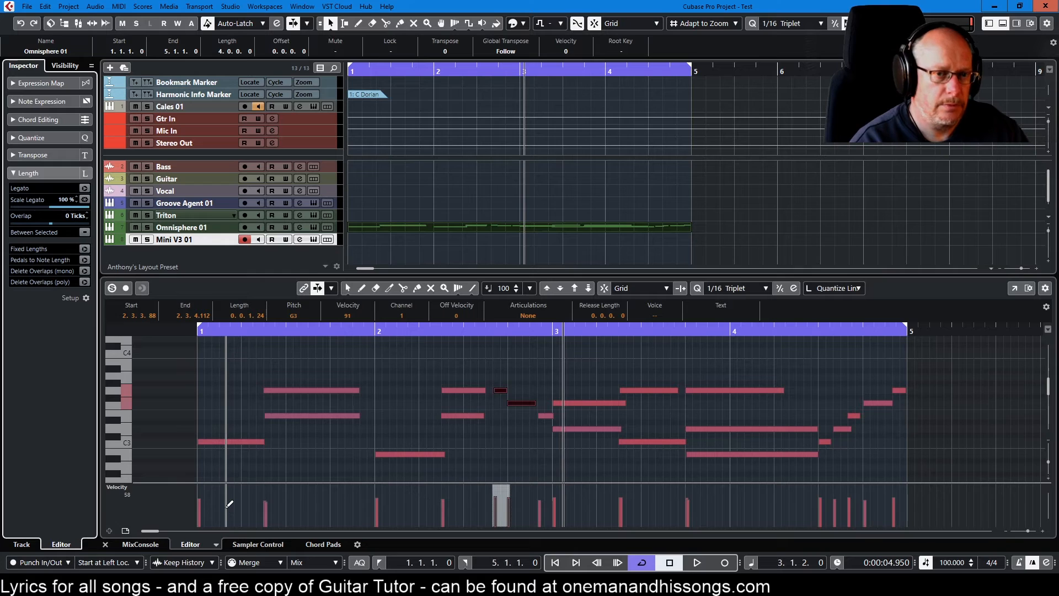
{"action": "key", "text": "ctrl+z"}
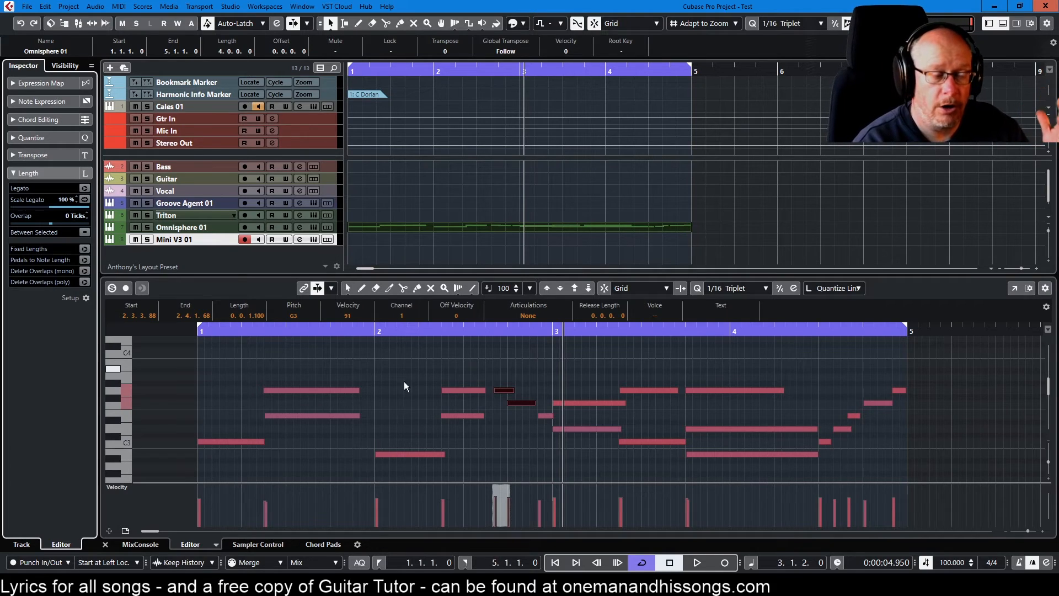
Step: Lengthen the G3 note starting at 2.2.3.0 to end at 2.3.4.82, overlapping the G3 note that follows
{"action": "left_click", "coordinate": [493, 397]}
{"action": "left_click_drag", "start_coordinate": [486, 389], "coordinate": [502, 389]}
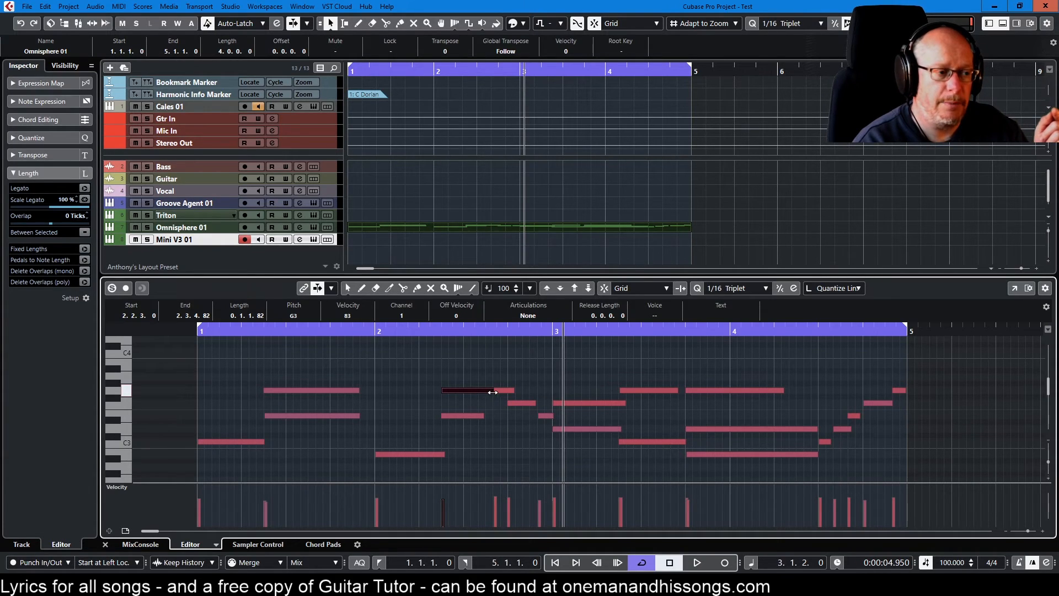
{"action": "left_click", "coordinate": [538, 378]}
{"action": "left_click", "coordinate": [497, 391]}
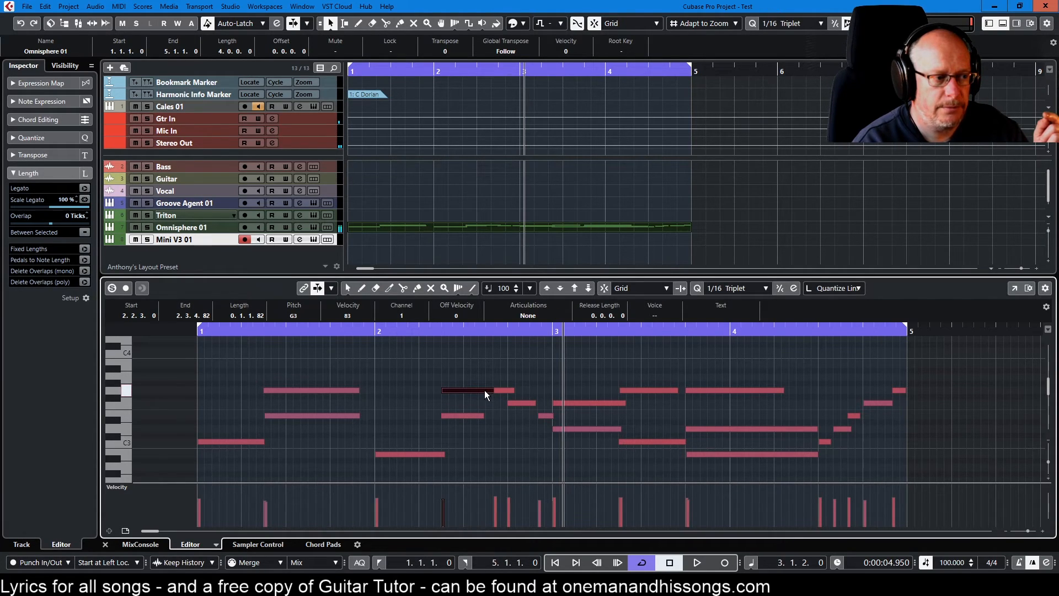
{"action": "left_click_drag", "start_coordinate": [485, 389], "coordinate": [488, 373]}
{"action": "key", "text": "Escape"}
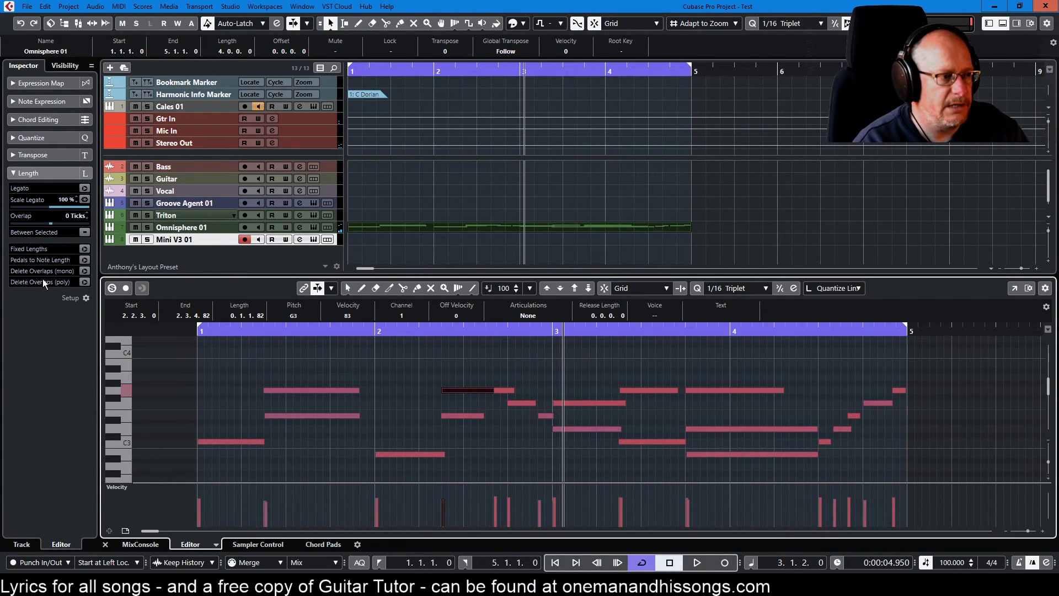
Step: Apply Delete Overlaps (mono) to the two overlapping G3 notes in bar 2 and check the result by temporarily moving the first to A3
{"action": "left_click_drag", "start_coordinate": [476, 369], "coordinate": [503, 395]}
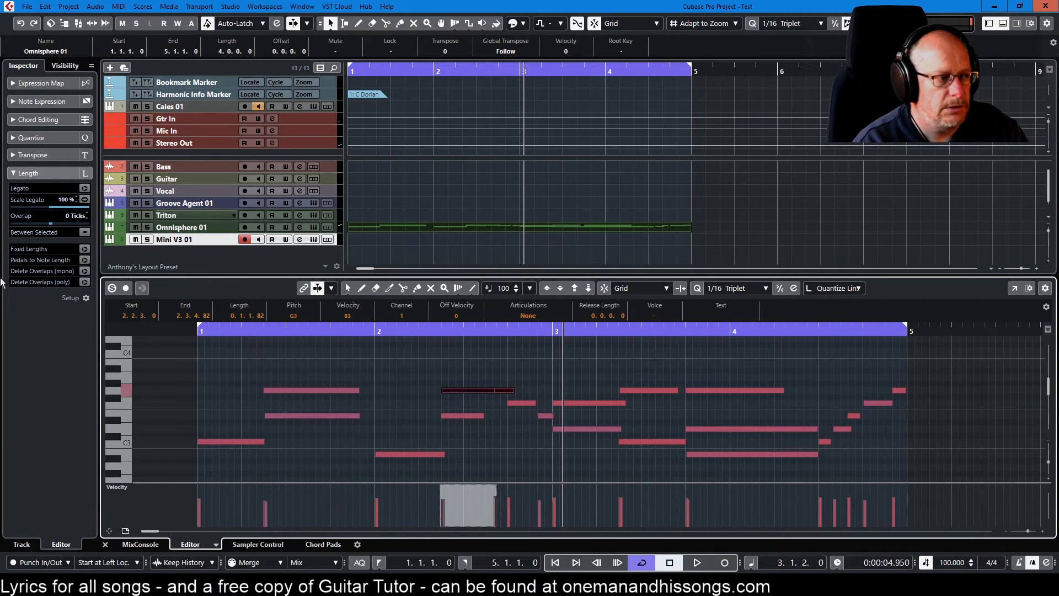
{"action": "left_click", "coordinate": [84, 270]}
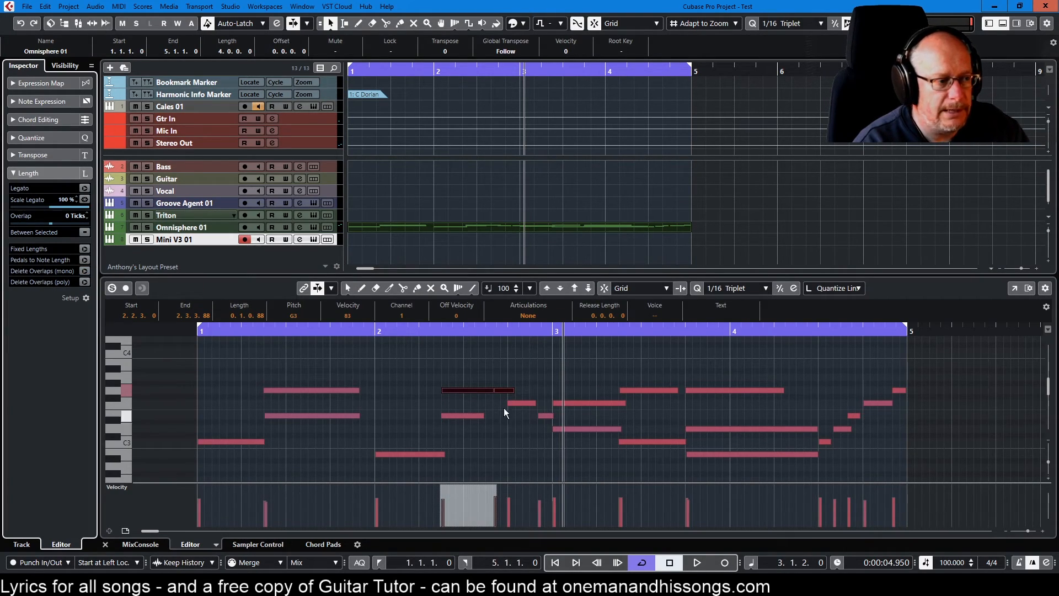
{"action": "scroll", "coordinate": [499, 399], "scroll_direction": "up", "scroll_amount": 5}
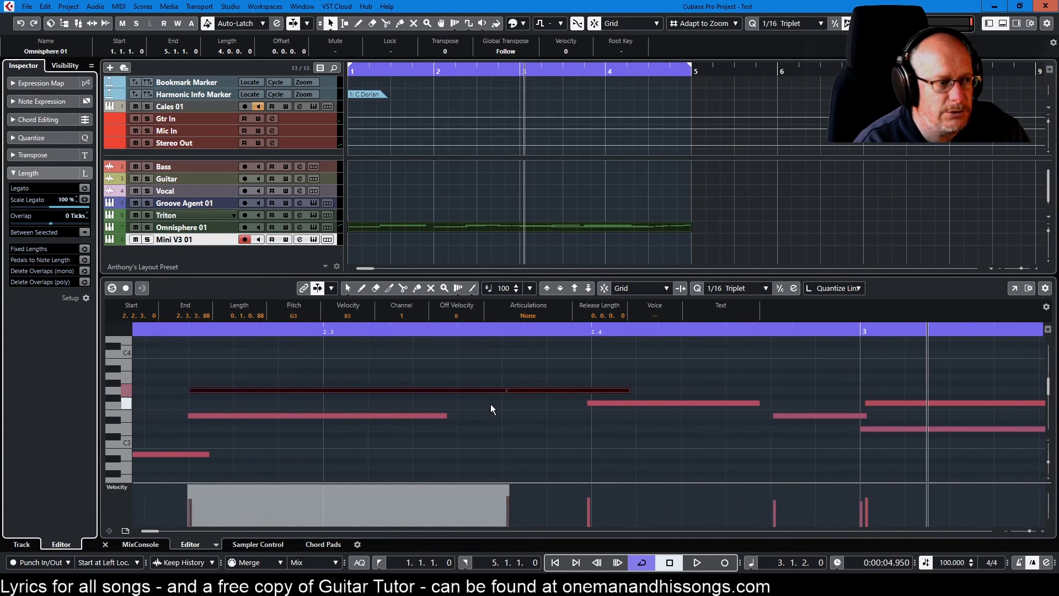
{"action": "scroll", "coordinate": [497, 403], "scroll_direction": "up", "scroll_amount": 5}
{"action": "left_click", "coordinate": [514, 402]}
{"action": "mouse_move", "coordinate": [514, 389]}
{"action": "left_mouse_down"}
{"action": "mouse_move", "coordinate": [529, 380]}
{"action": "mouse_move", "coordinate": [519, 389]}
{"action": "left_mouse_up"}
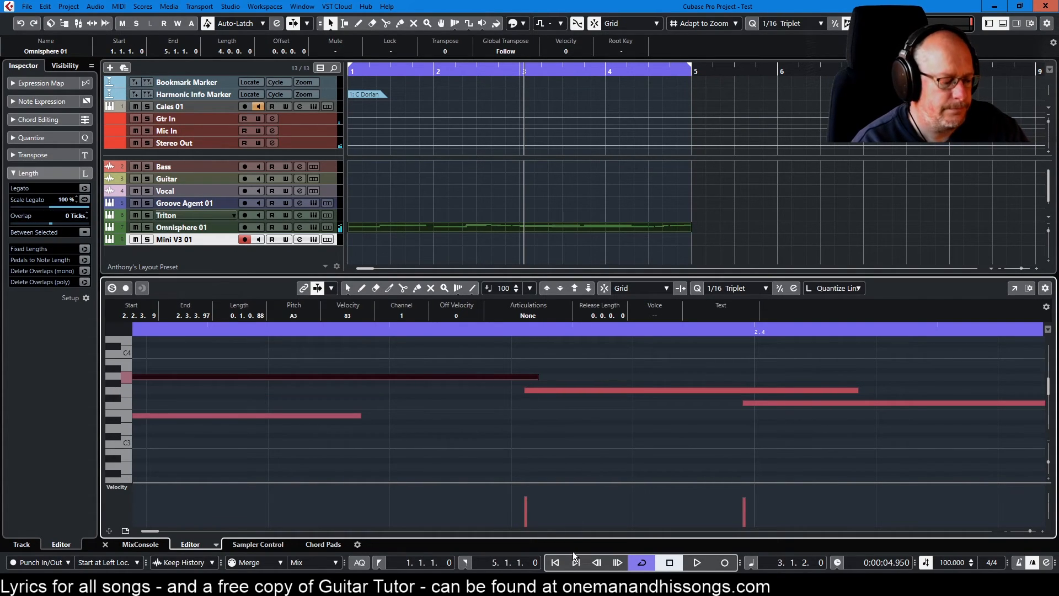
Step: Lengthen the G3 note starting at 2.2.3.0 to end at 2.4.3.13, overlapping the next G3 note
{"action": "scroll", "coordinate": [563, 375], "scroll_direction": "down", "scroll_amount": 6}
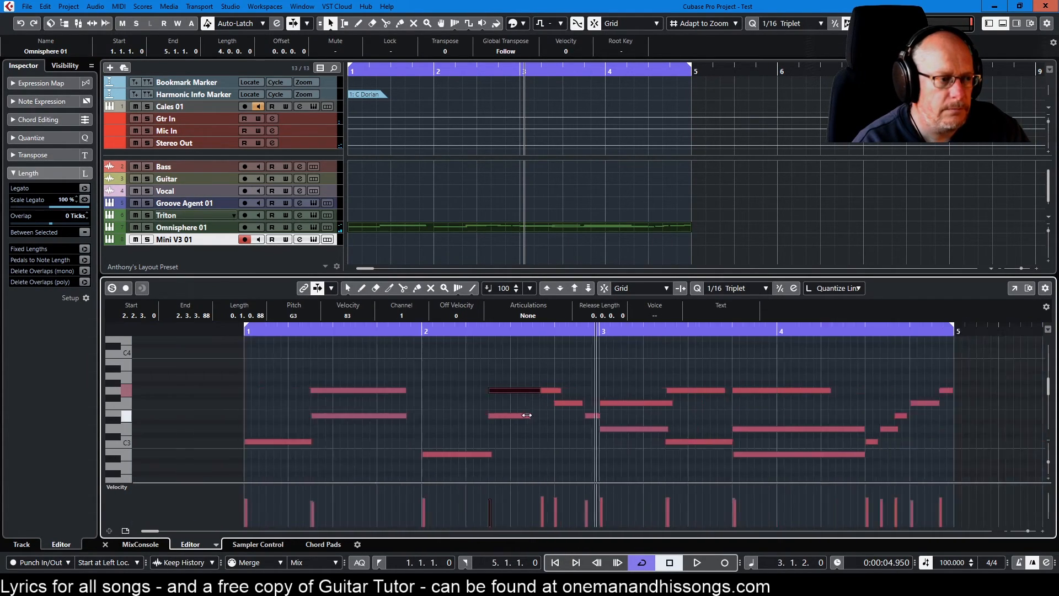
{"action": "scroll", "coordinate": [674, 412], "scroll_direction": "up", "scroll_amount": 3}
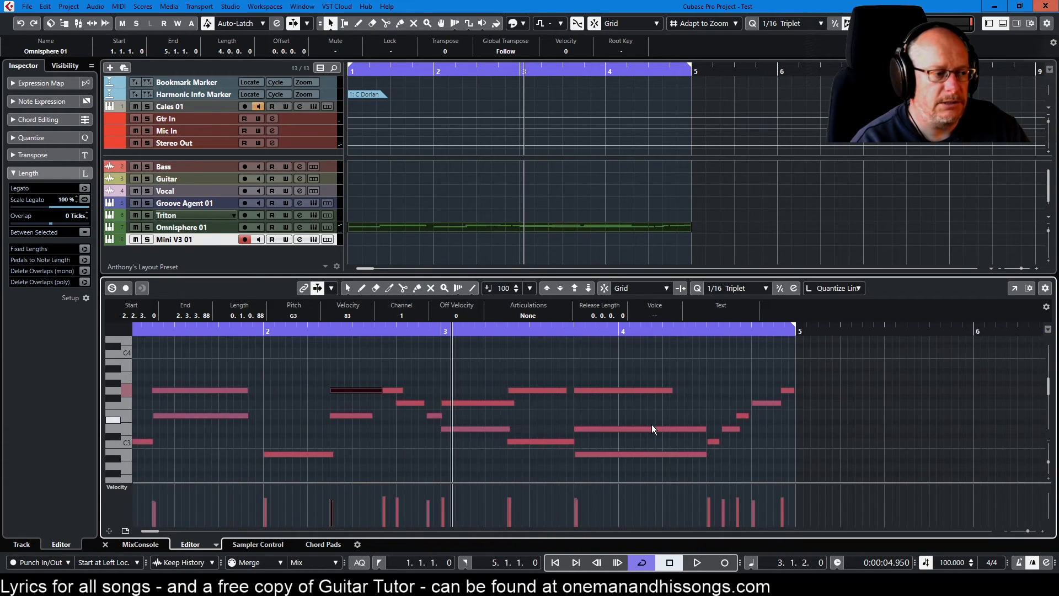
{"action": "scroll", "coordinate": [651, 424], "scroll_direction": "up", "scroll_amount": 1}
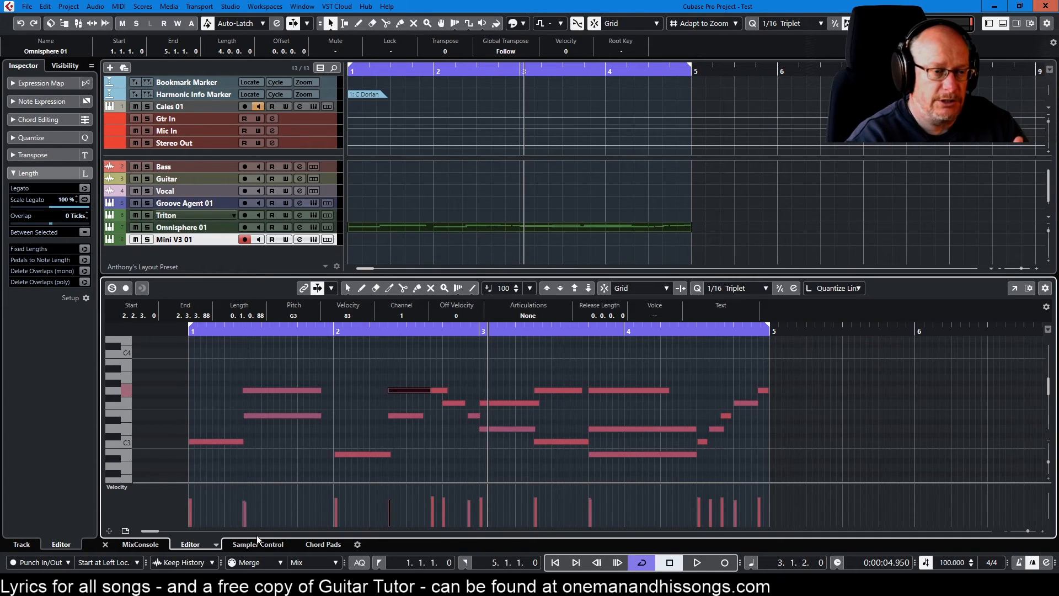
{"action": "scroll", "coordinate": [440, 412], "scroll_direction": "up", "scroll_amount": 3}
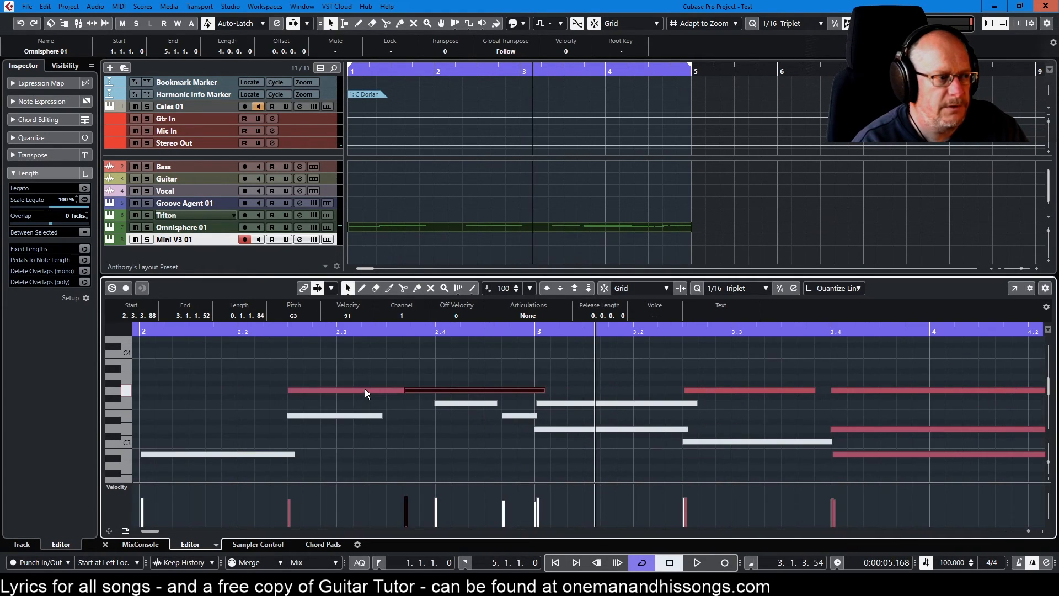
{"action": "left_click_drag", "start_coordinate": [400, 388], "coordinate": [487, 397]}
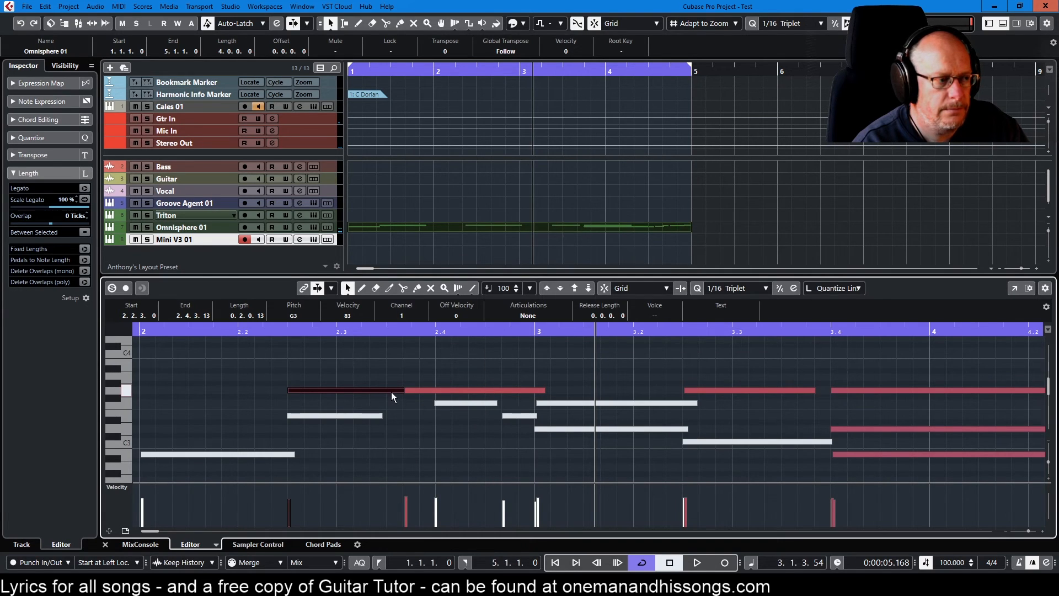
Step: Play the passage from early in bar 2 through the two overlapping G3 notes into bar 3
{"action": "left_click", "coordinate": [204, 329]}
{"action": "key", "text": "space"}
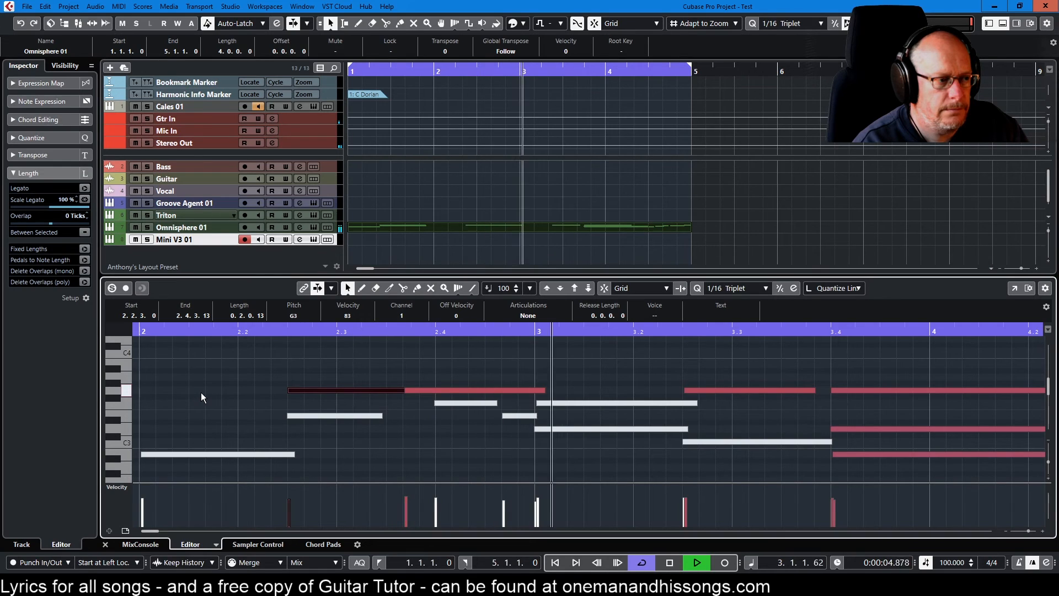
{"action": "key", "text": "space"}
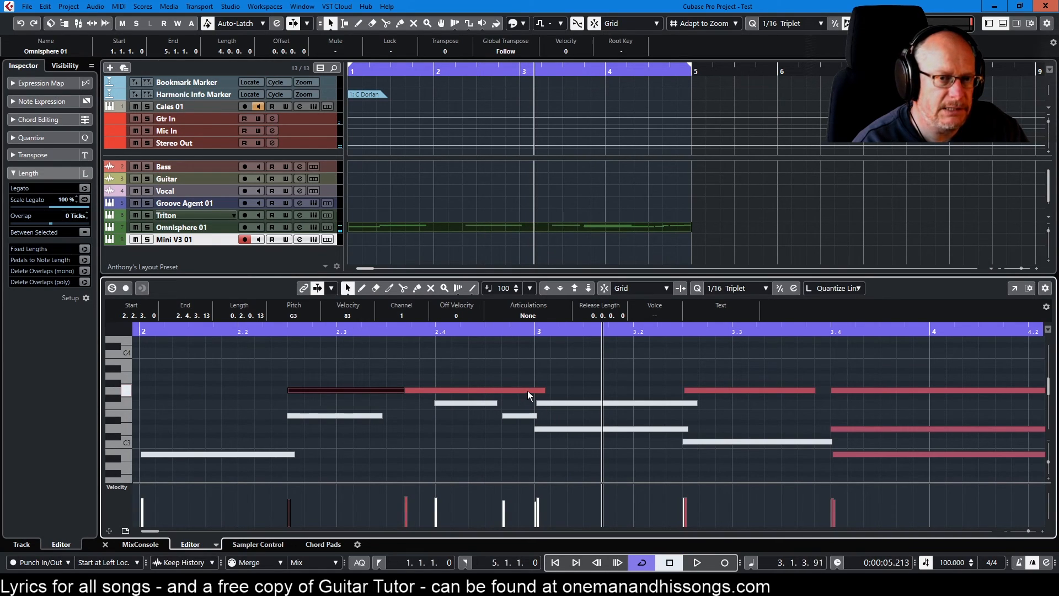
Step: Lengthen the second overlapping G3 note to end at 3.2.1.38 and play the passage again from bar 2
{"action": "left_click_drag", "start_coordinate": [546, 390], "coordinate": [641, 391]}
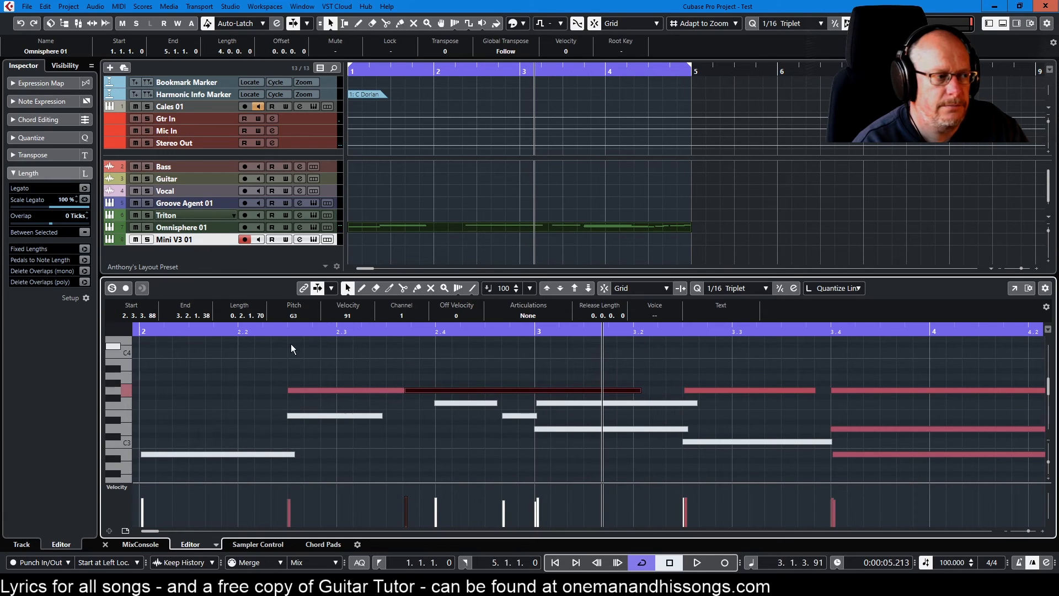
{"action": "left_click", "coordinate": [239, 331]}
{"action": "key", "text": "space"}
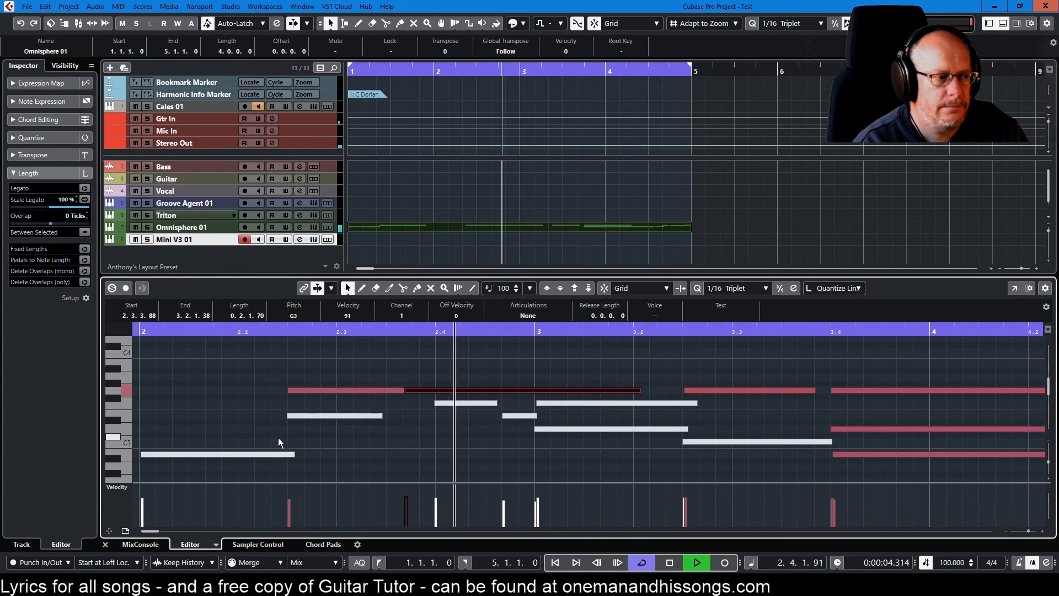
{"action": "key", "text": "space"}
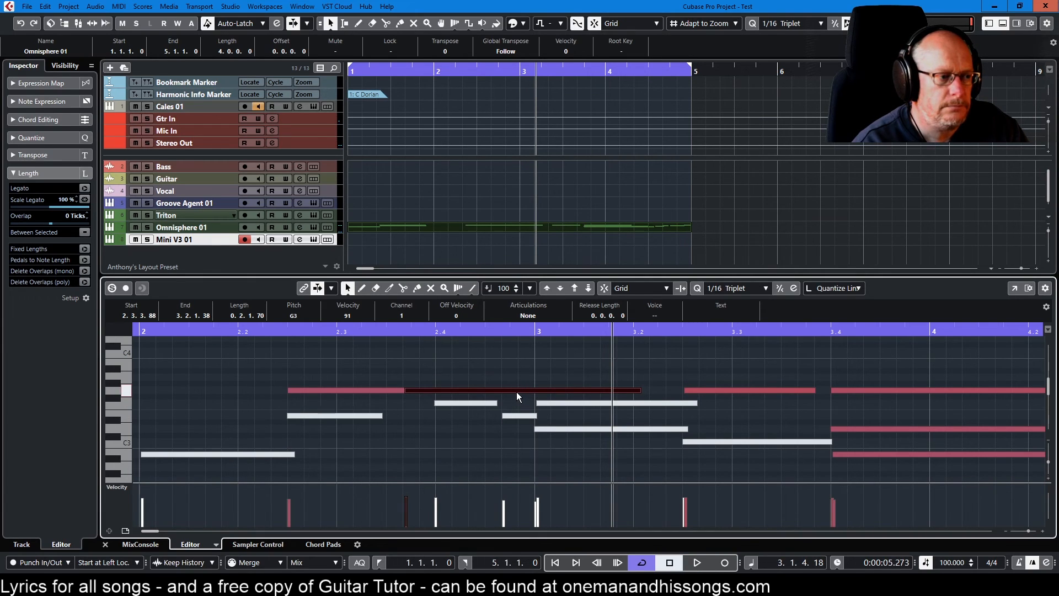
Step: Apply Delete Overlaps (mono) with no notes selected, and move the second of the formerly overlapping G3 notes up to G#3
{"action": "left_click", "coordinate": [220, 376]}
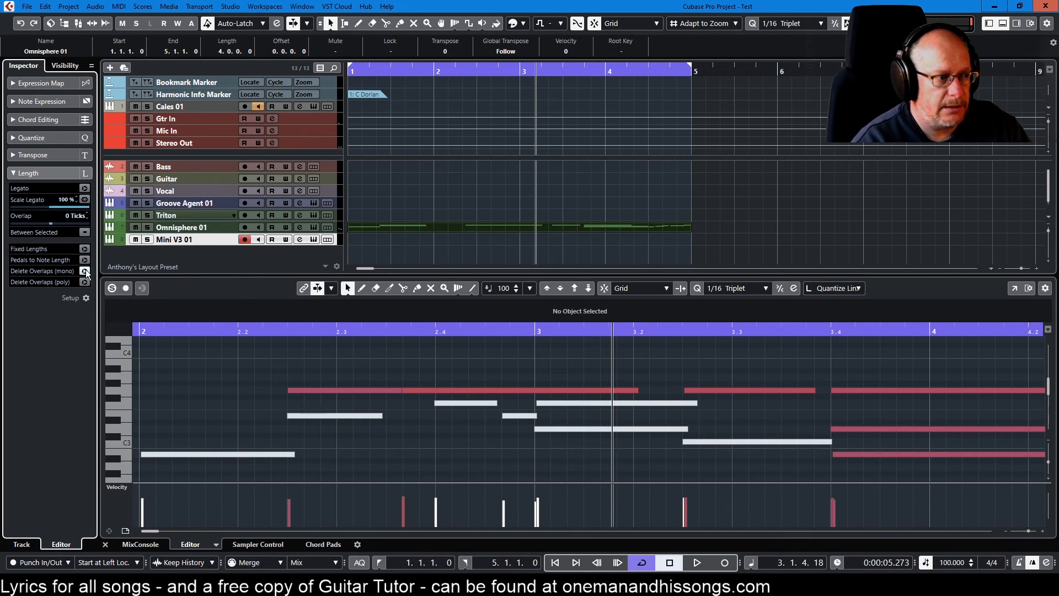
{"action": "left_click", "coordinate": [436, 389]}
{"action": "left_click_drag", "start_coordinate": [436, 388], "coordinate": [437, 382]}
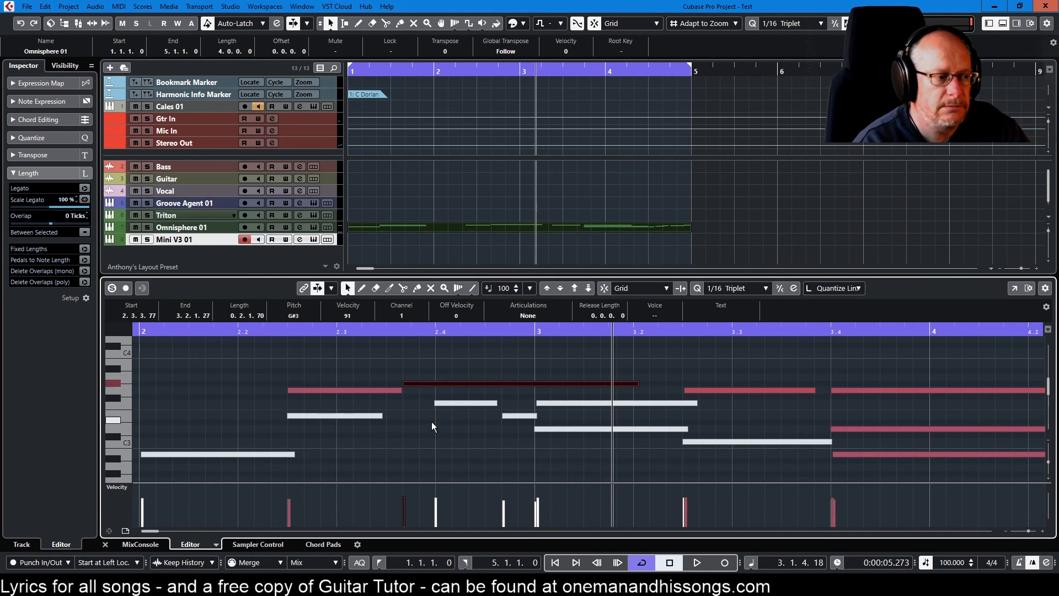
{"action": "scroll", "coordinate": [431, 422], "scroll_direction": "down", "scroll_amount": 3}
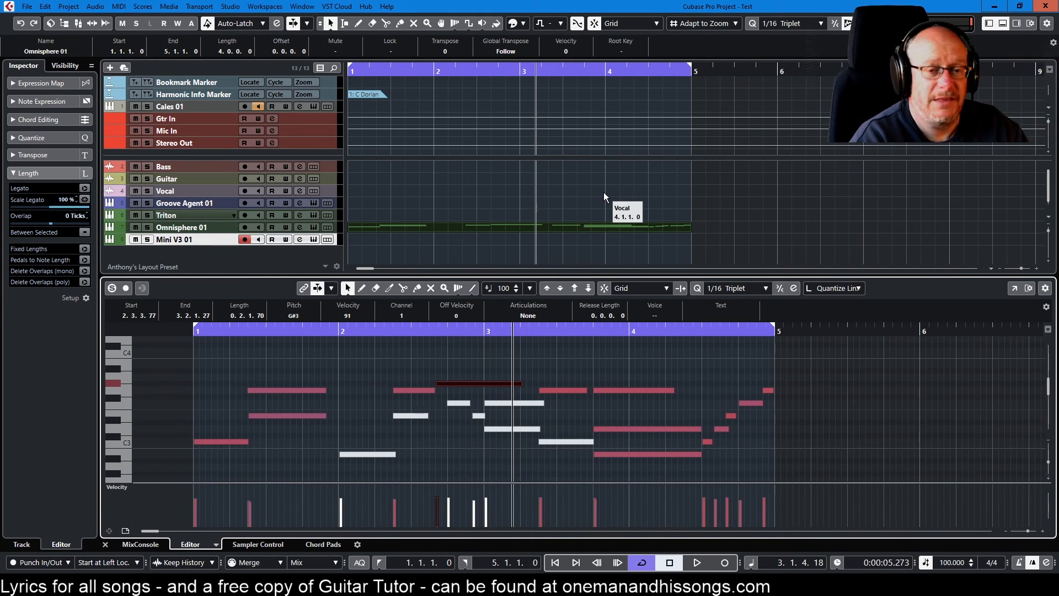